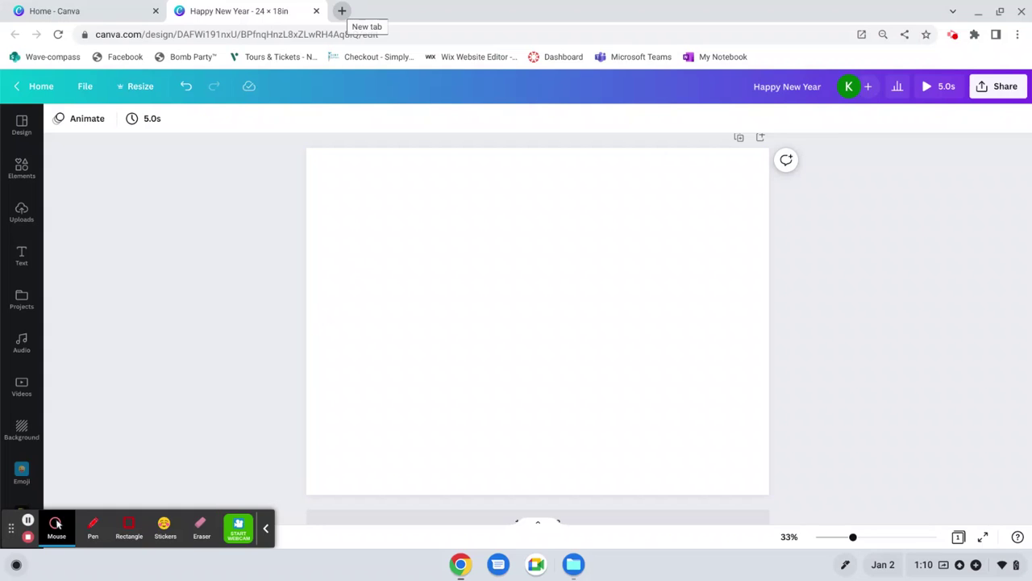
- Open the dafont.com website in a new browser tab
click(342, 12)
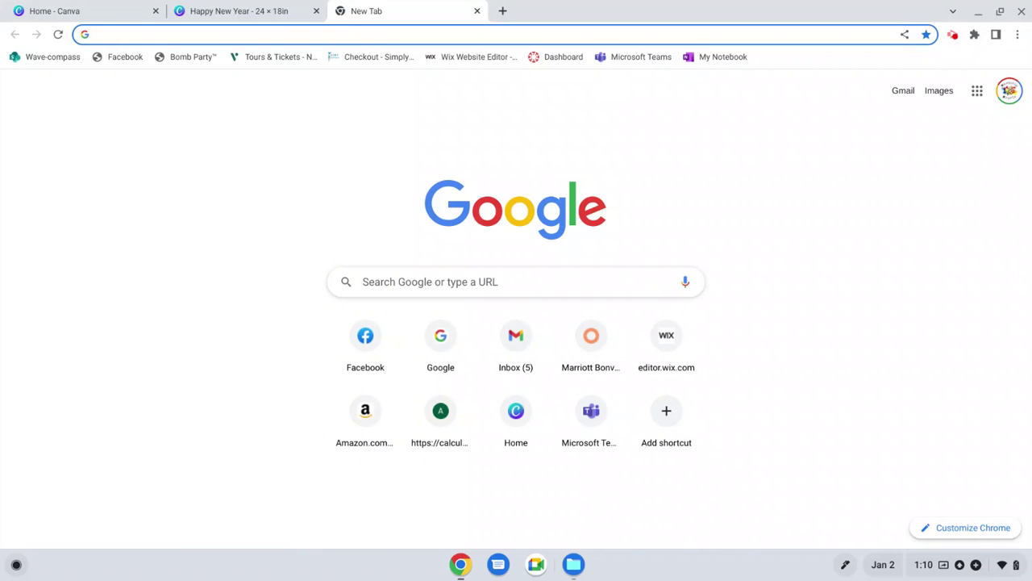
text(da)
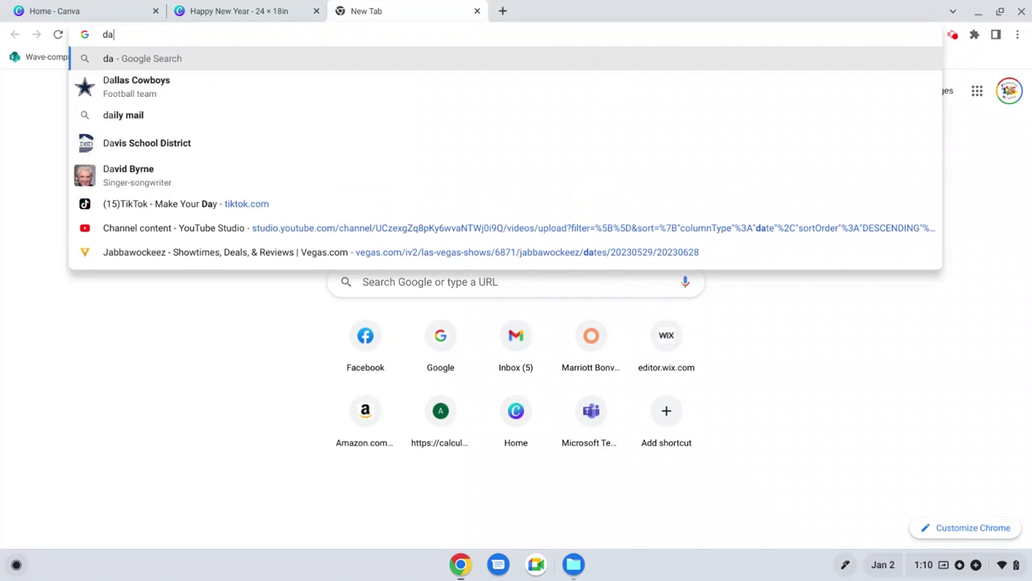
text(fon)
key(BackSpace)
key(BackSpace)
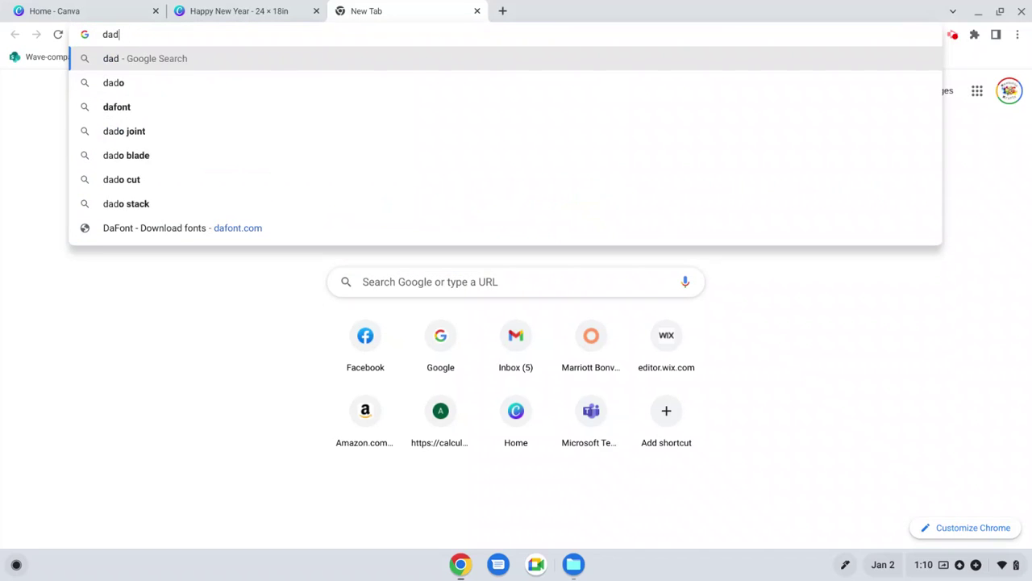
text(ont)
text(.co)
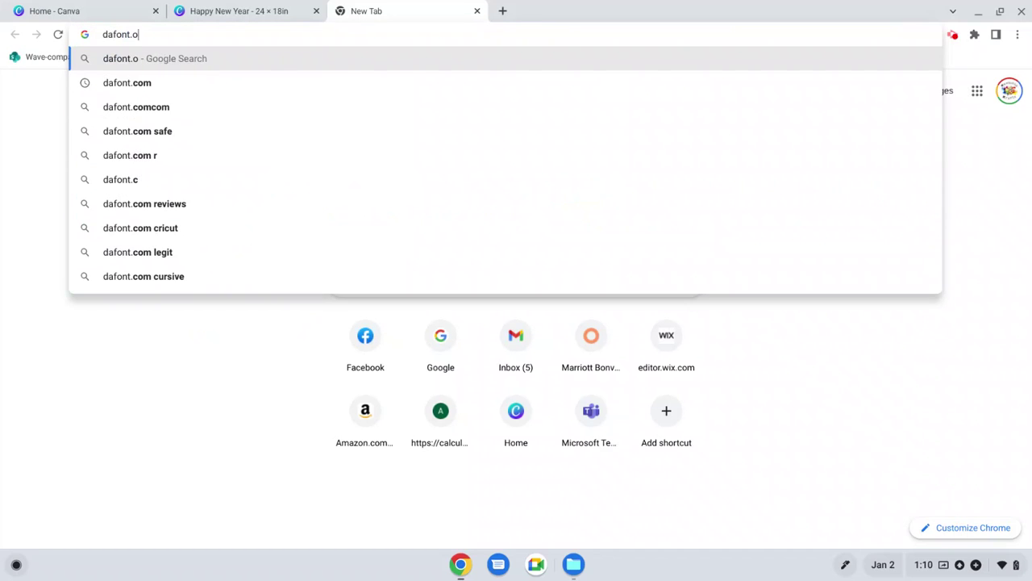
key(BackSpace)
text(com)
key(Return)
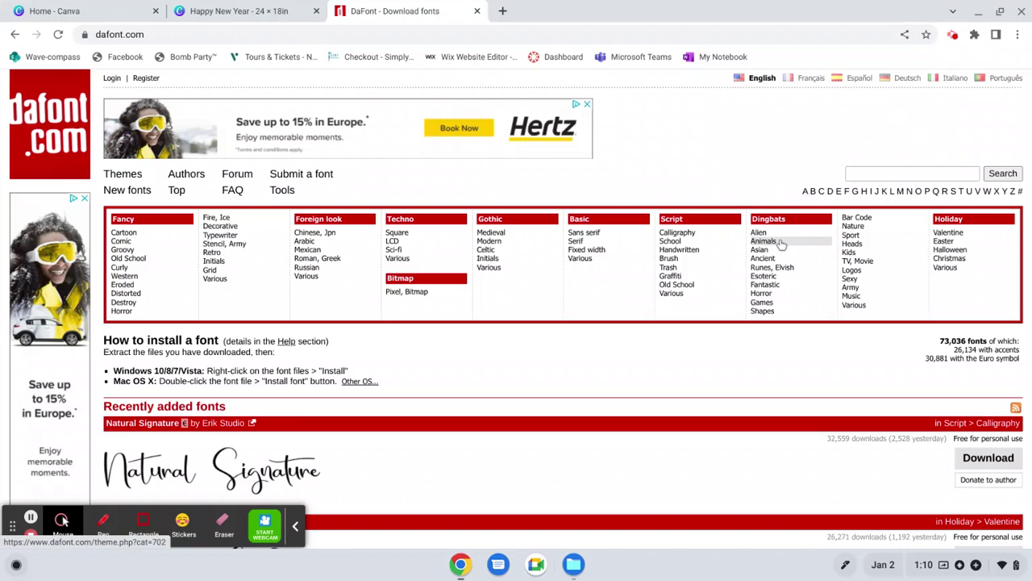
- Browse the recently added fonts and download the Love Lady font
scroll(872, 360, down, 3)
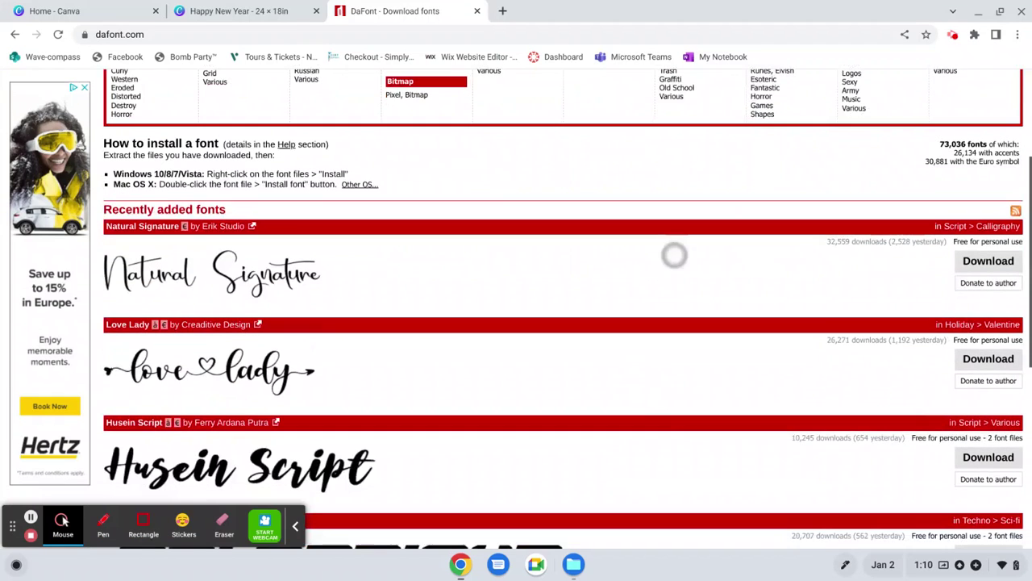
scroll(125, 393, down, 2)
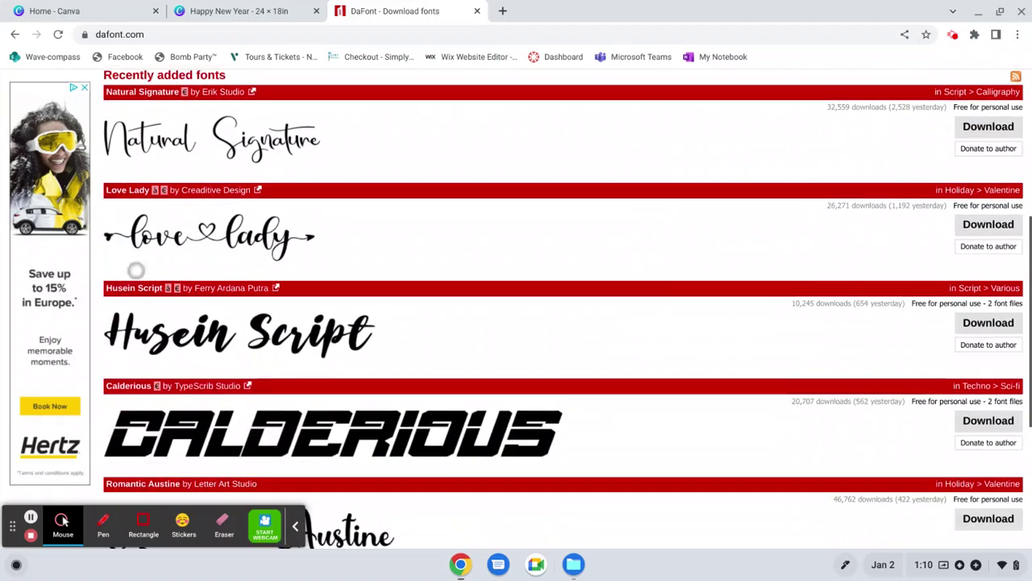
scroll(133, 338, down, 4)
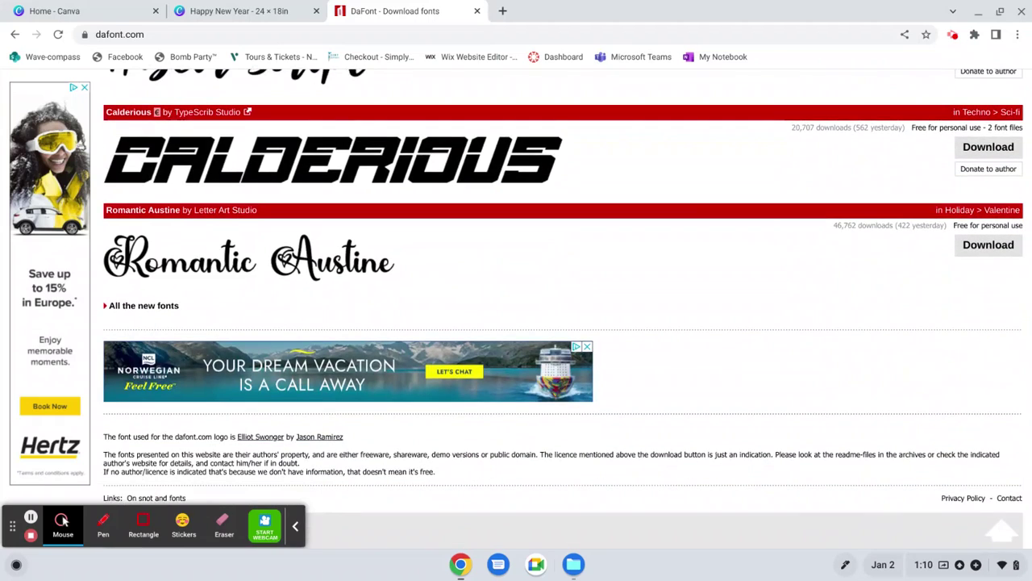
scroll(169, 326, up, 4)
scroll(169, 327, up, 4)
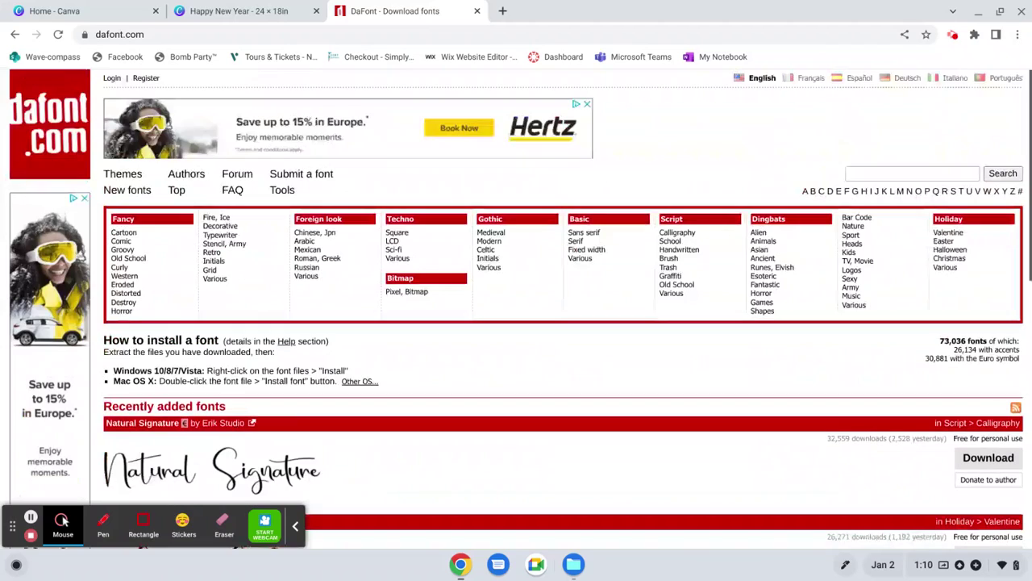
scroll(134, 426, down, 3)
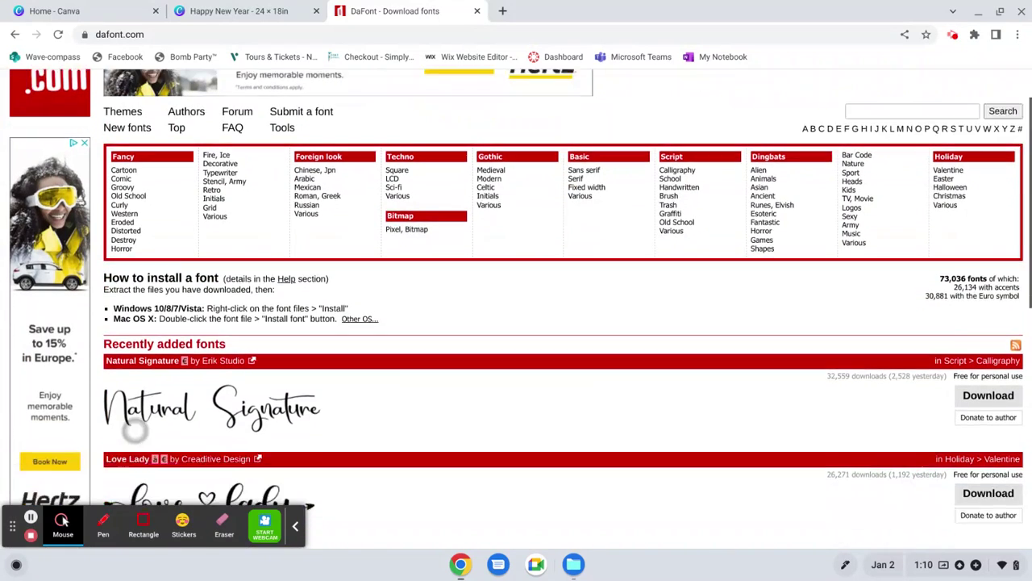
scroll(431, 369, down, 2)
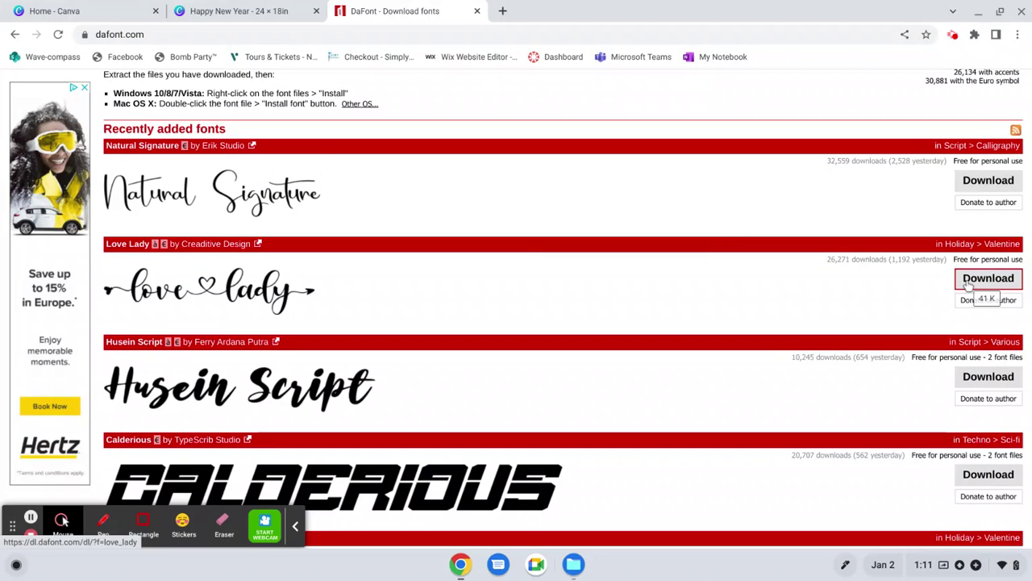
scroll(967, 287, down, 1)
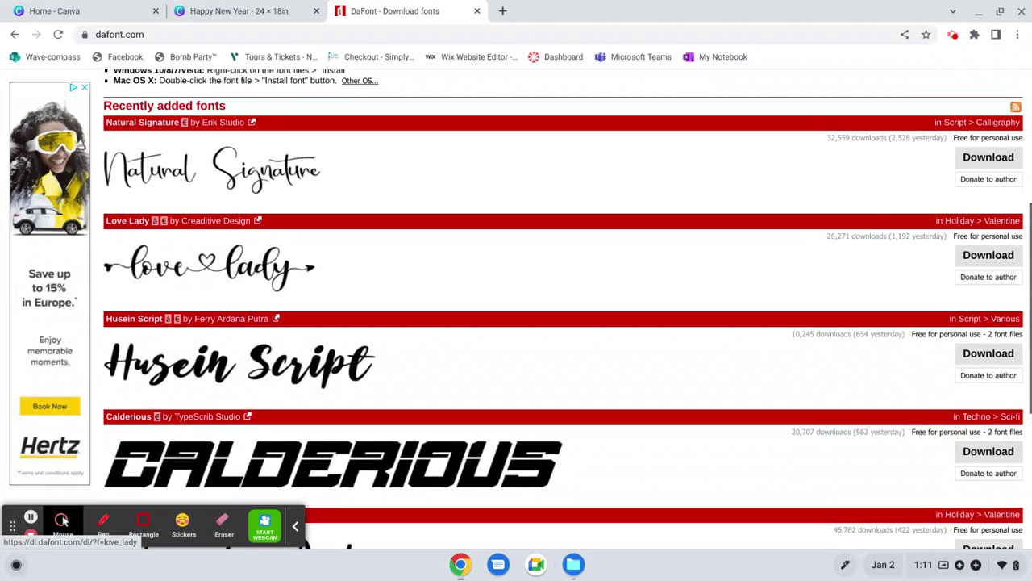
click(988, 255)
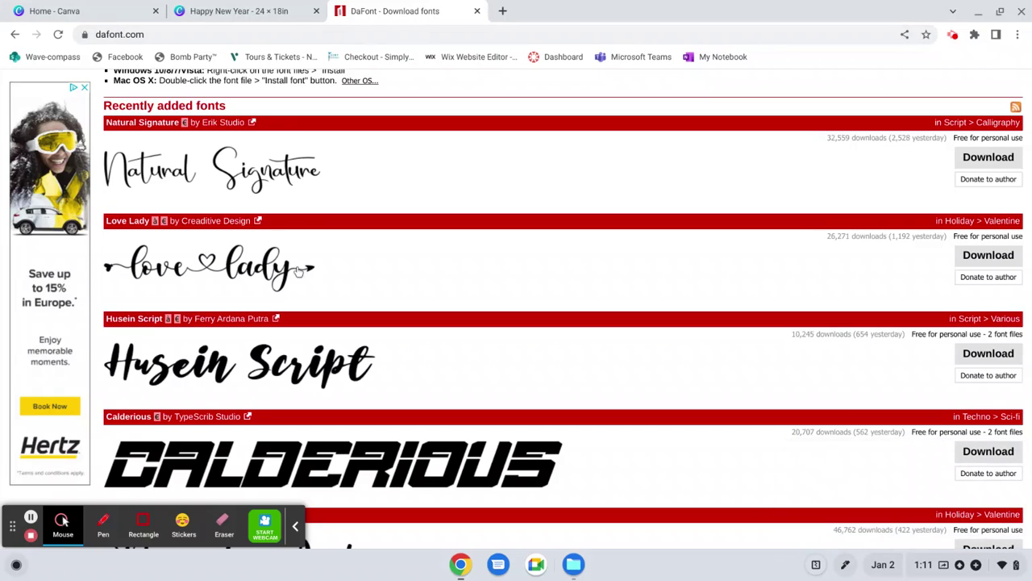
click(295, 526)
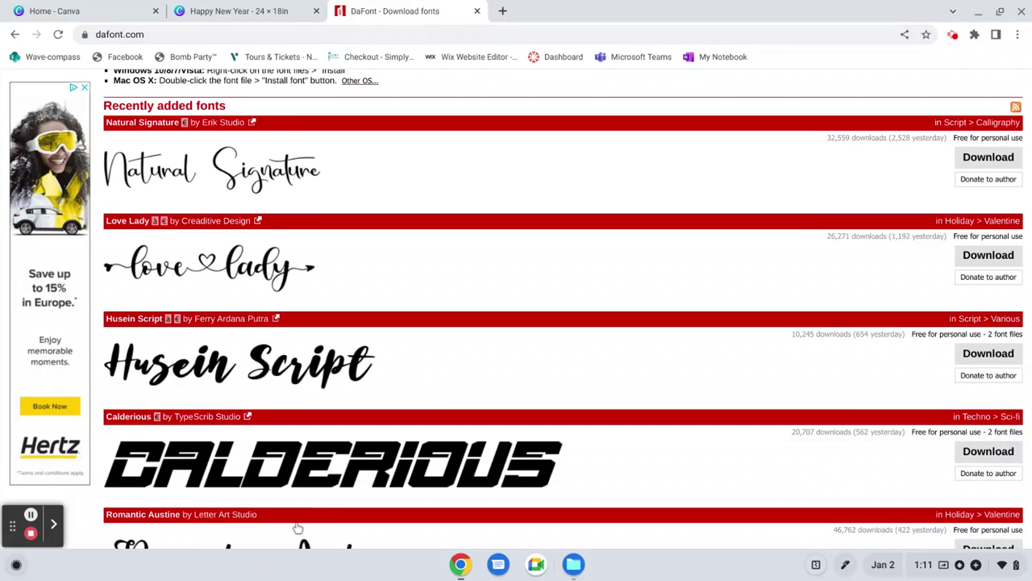
- Switch to the Happy New Year design in Canva and add a subheading text box to the blank page
click(226, 15)
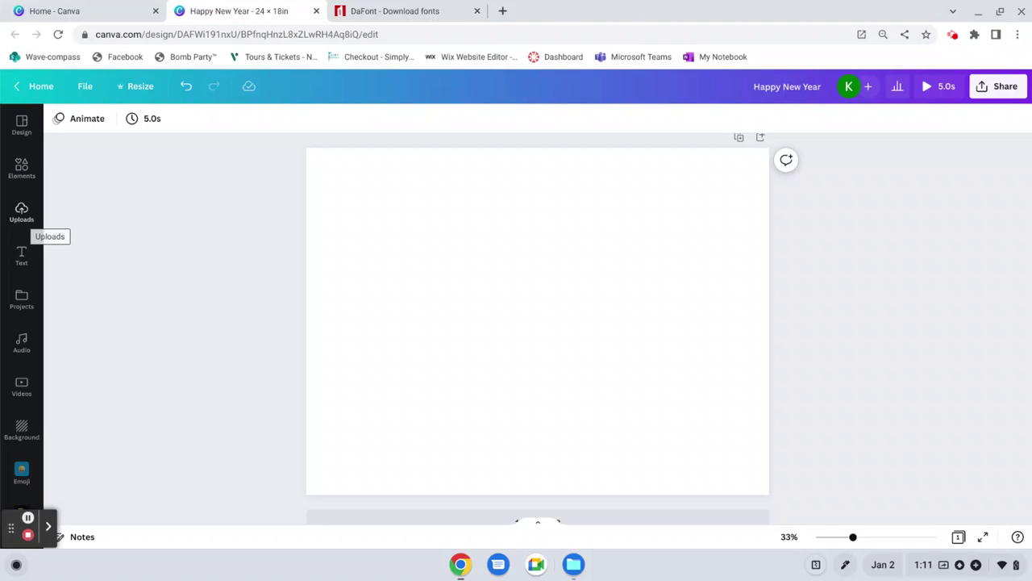
click(22, 214)
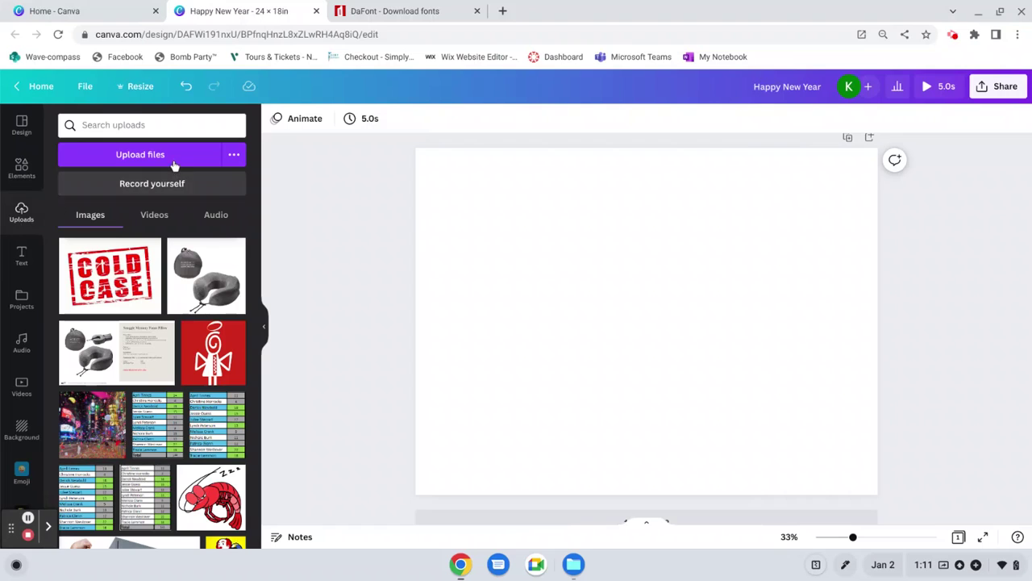
click(21, 269)
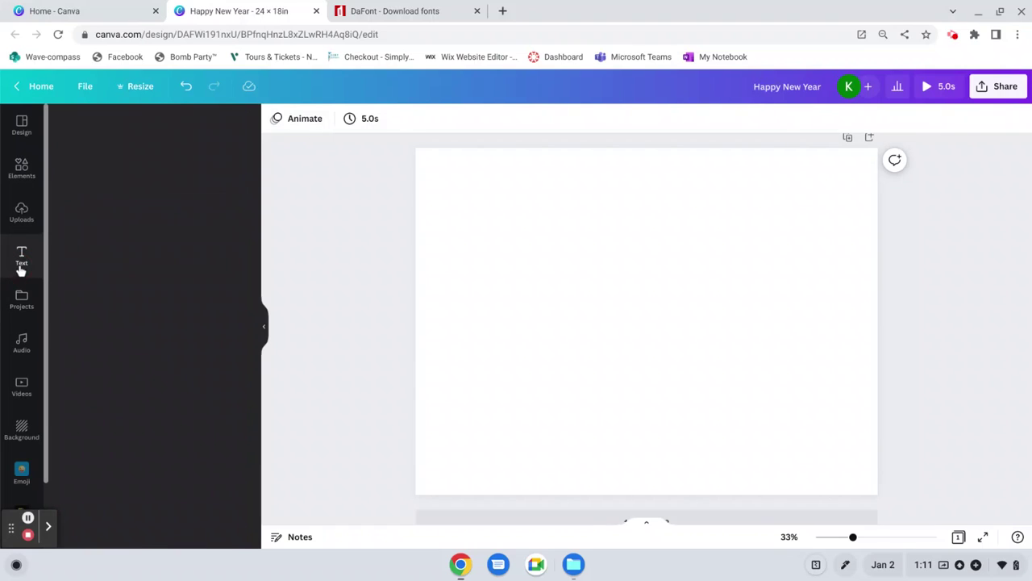
click(113, 134)
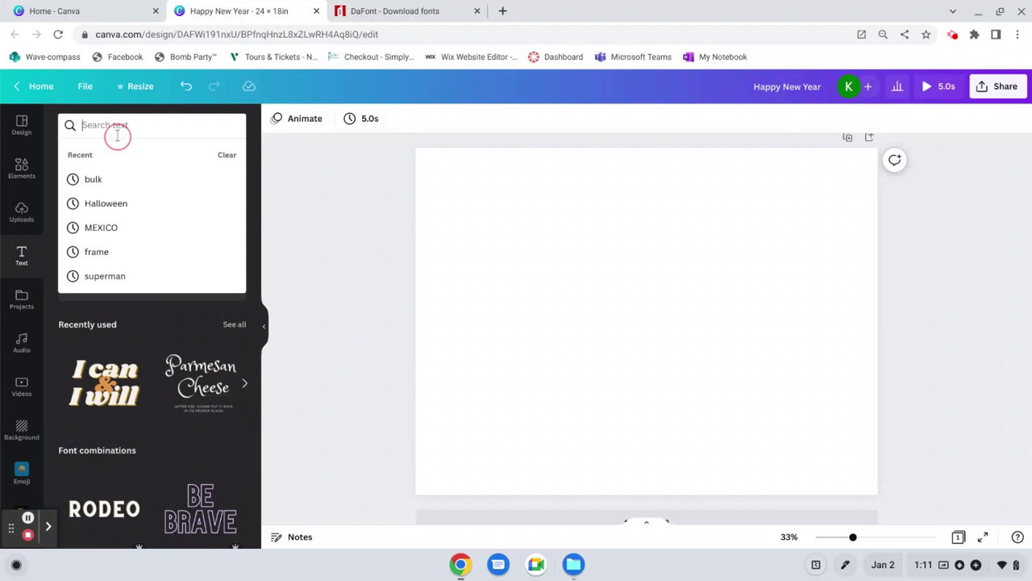
click(332, 180)
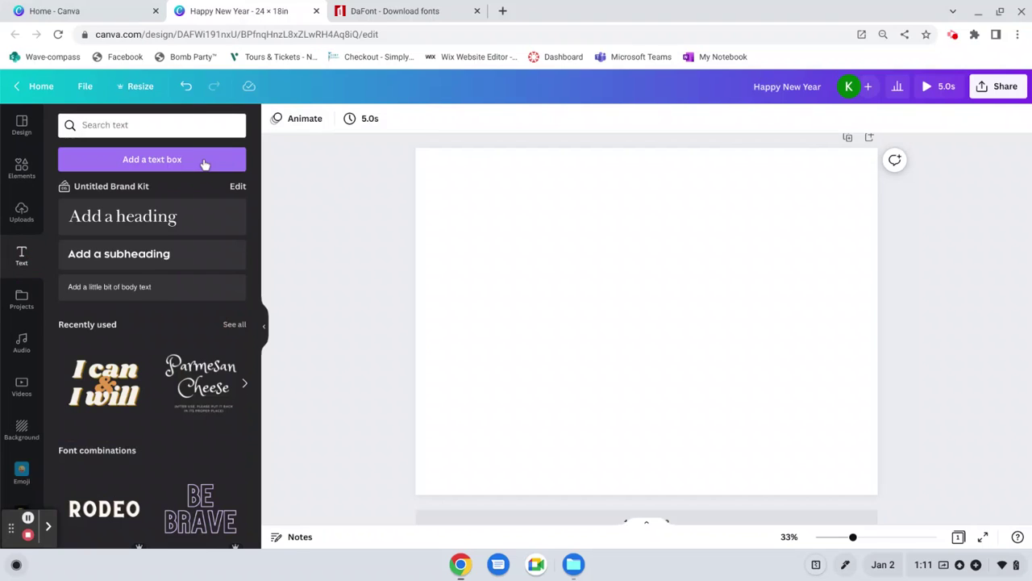
scroll(180, 459, down, 10)
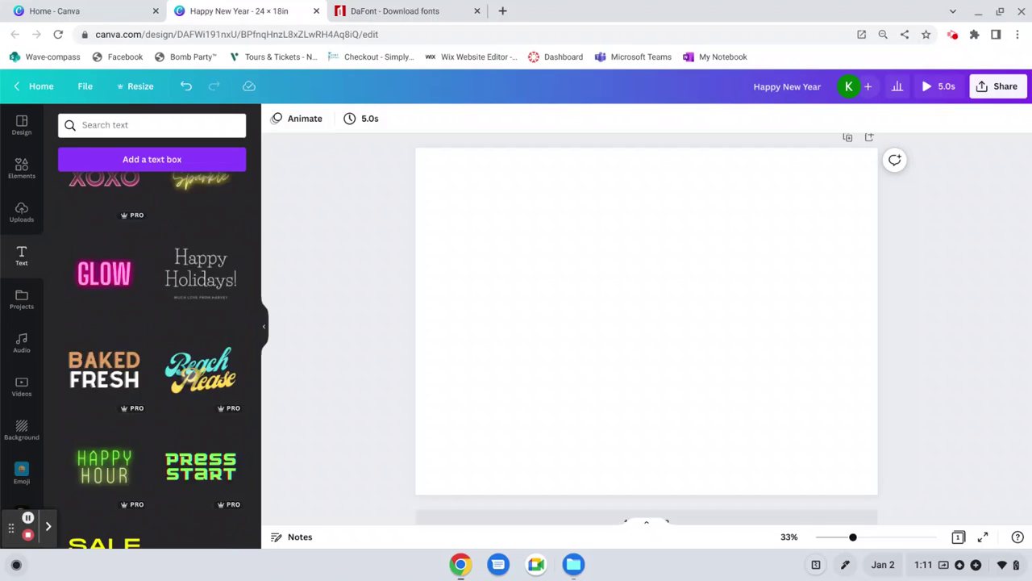
scroll(196, 384, down, 10)
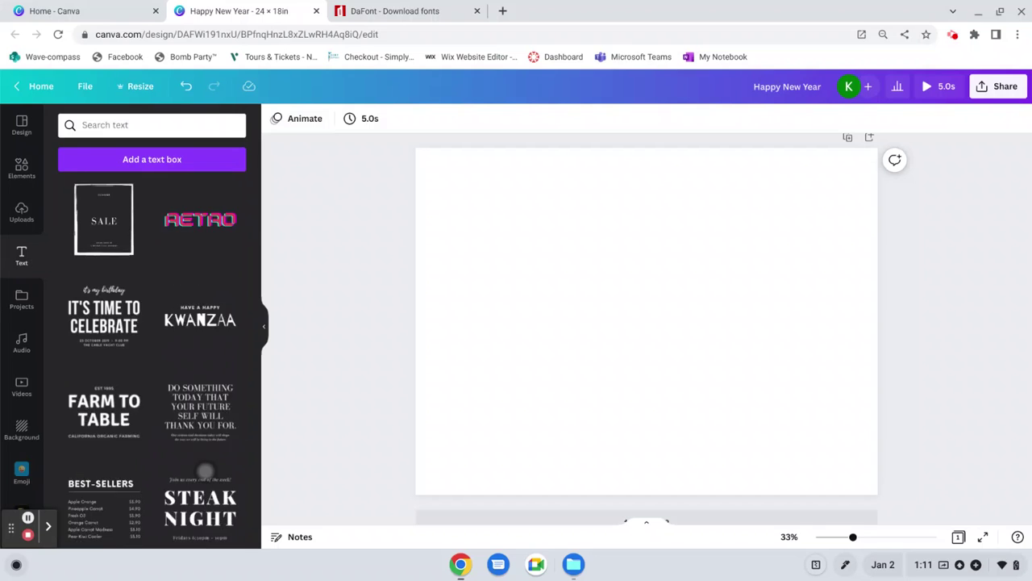
scroll(154, 363, up, 15)
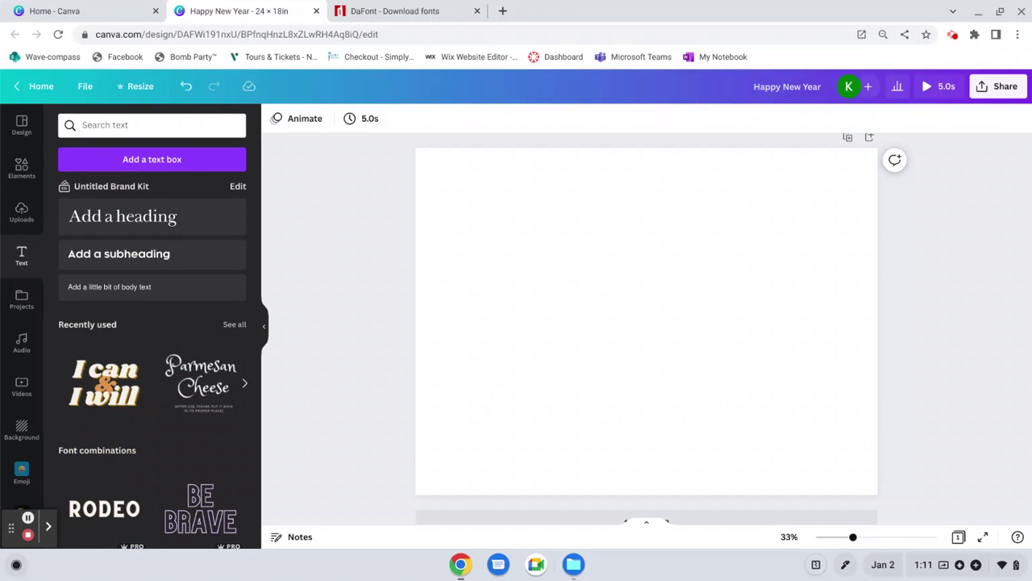
click(118, 253)
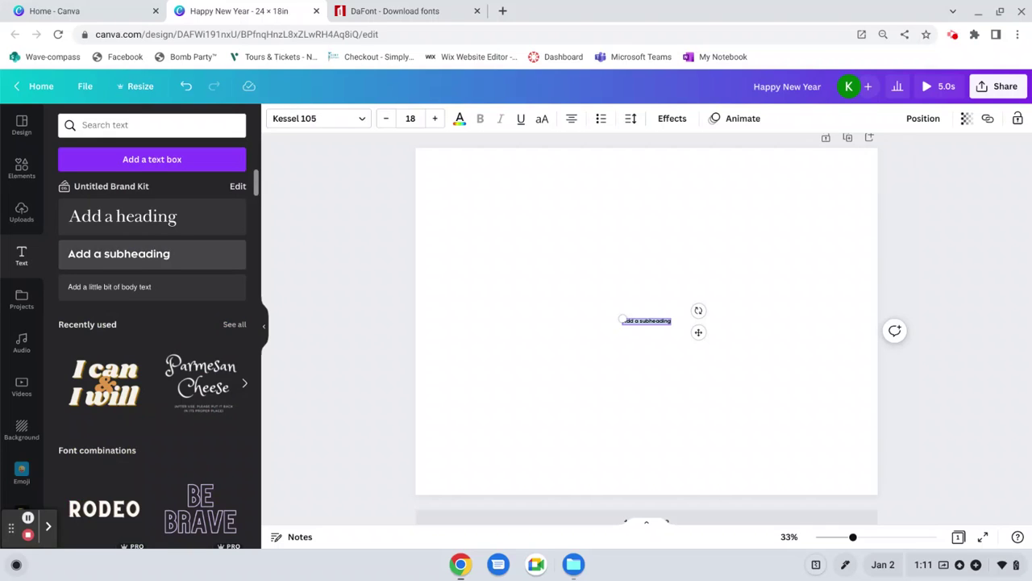
click(322, 118)
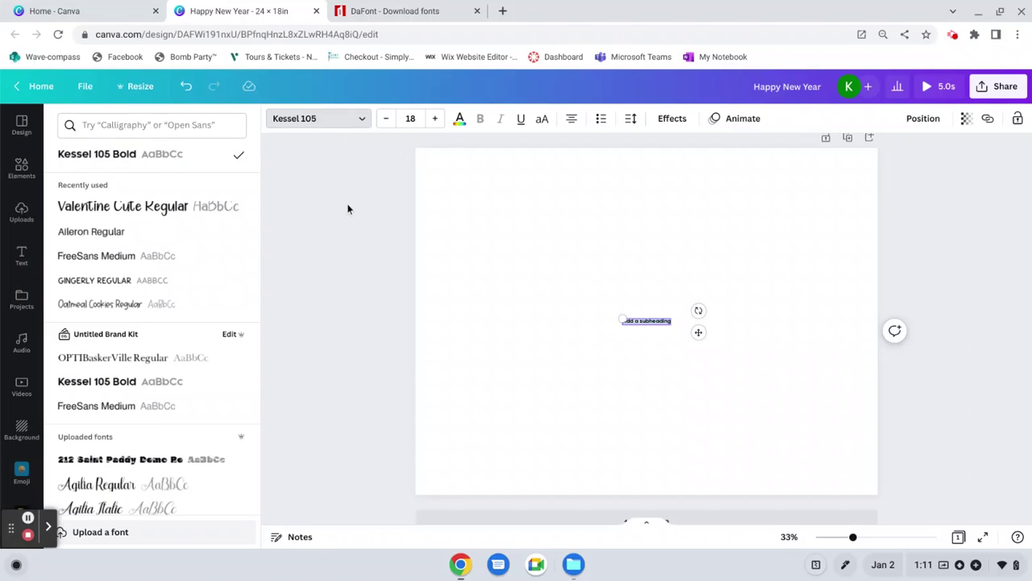
key(Escape)
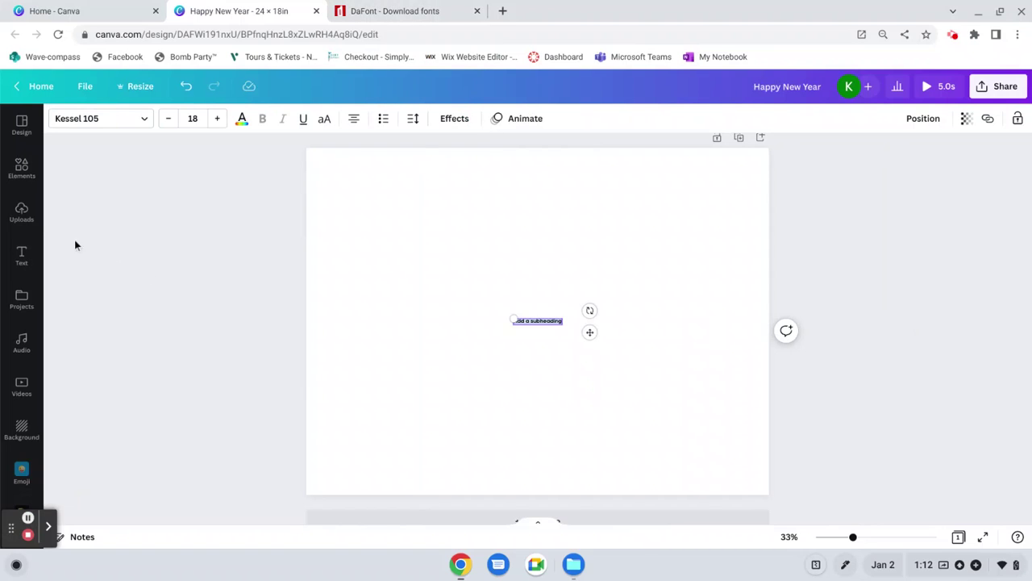
click(24, 255)
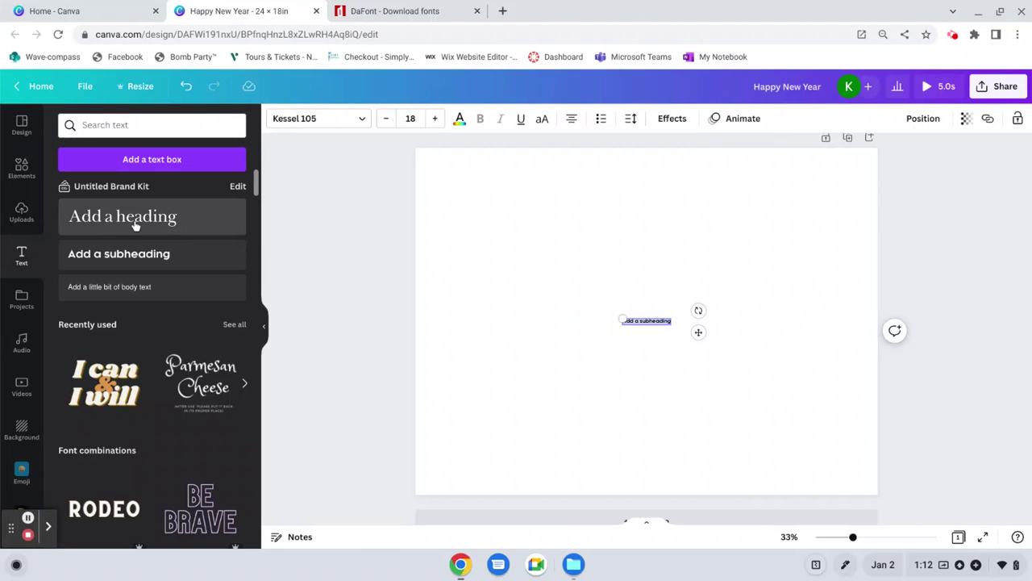
click(138, 253)
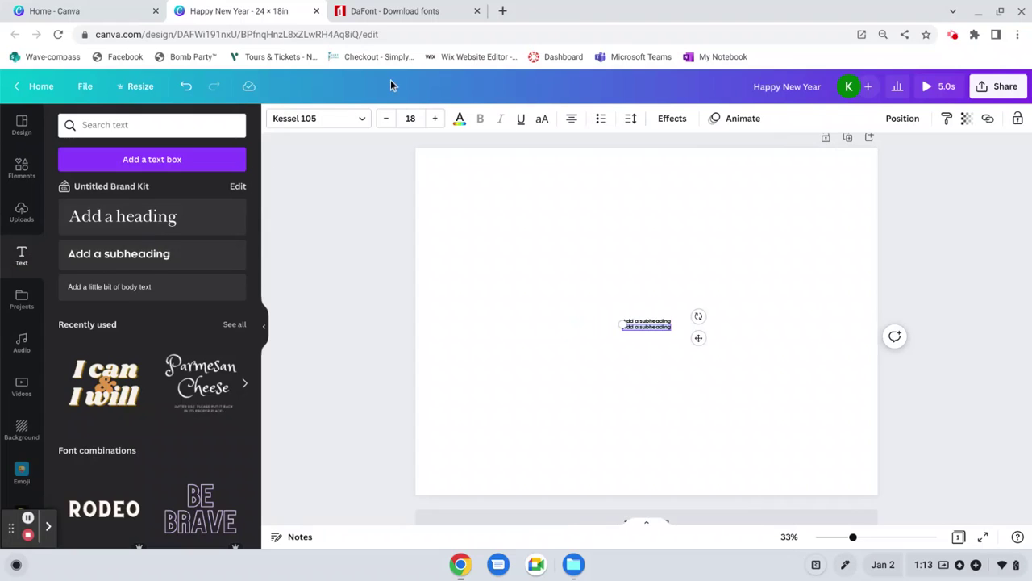
click(337, 120)
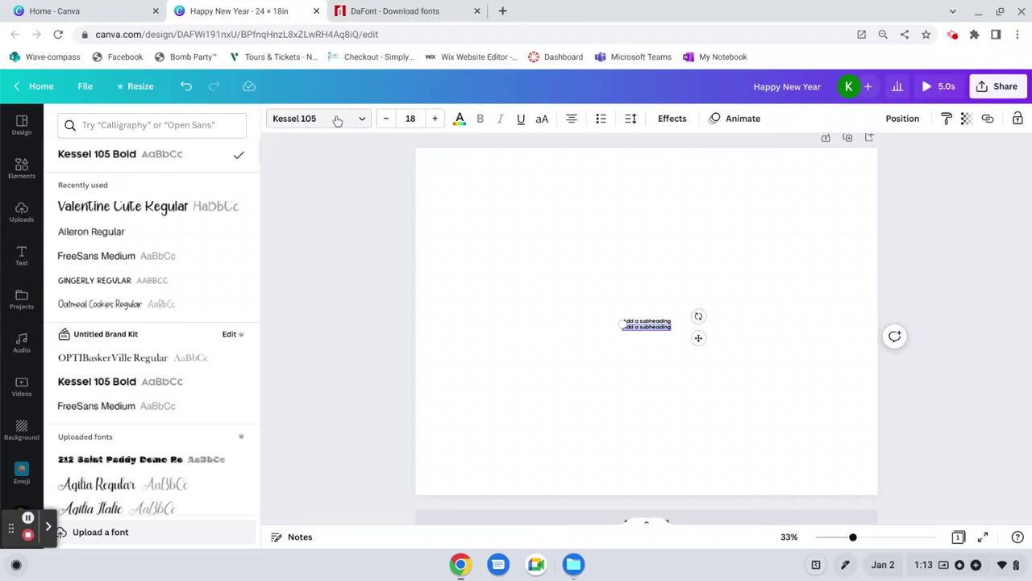
drag(699, 338, 804, 117)
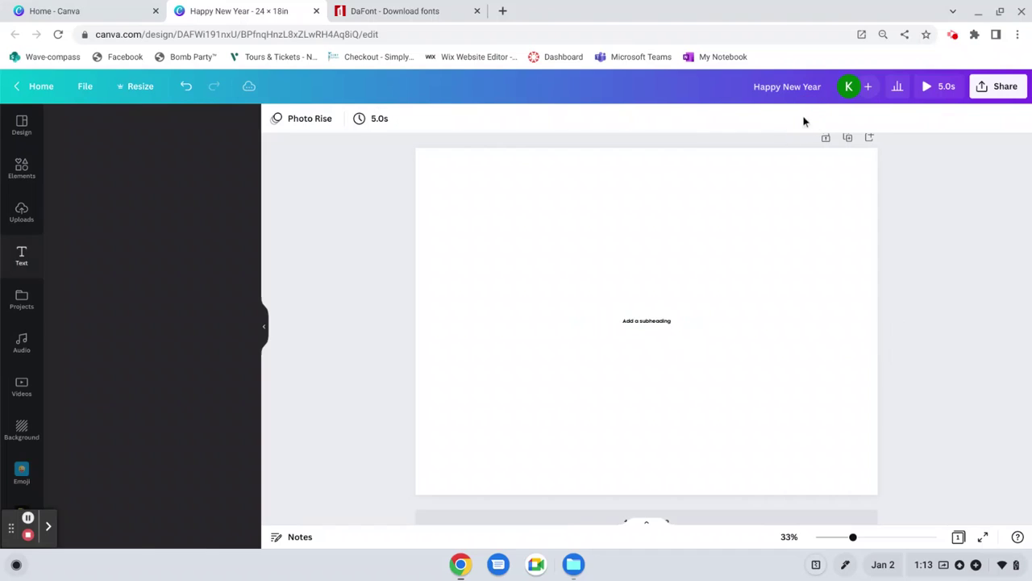
- Select the subheading on the page and open the list of fonts for it
click(650, 320)
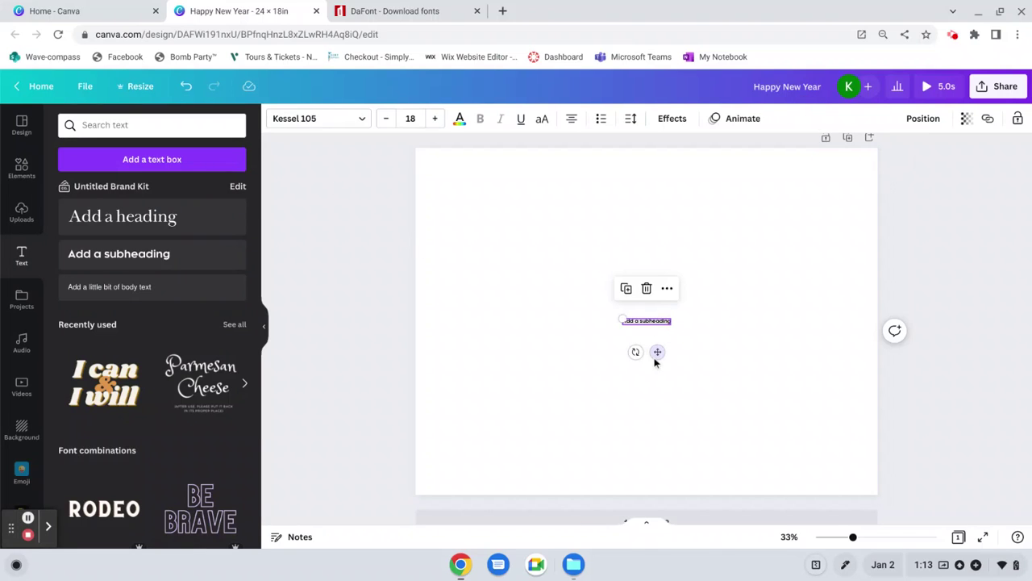
click(303, 119)
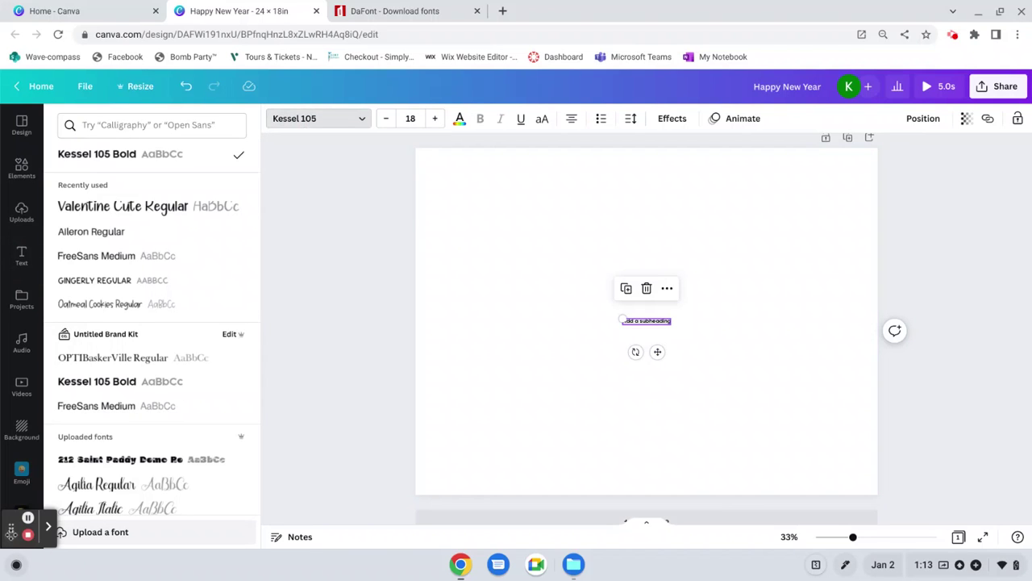
drag(11, 528, 101, 86)
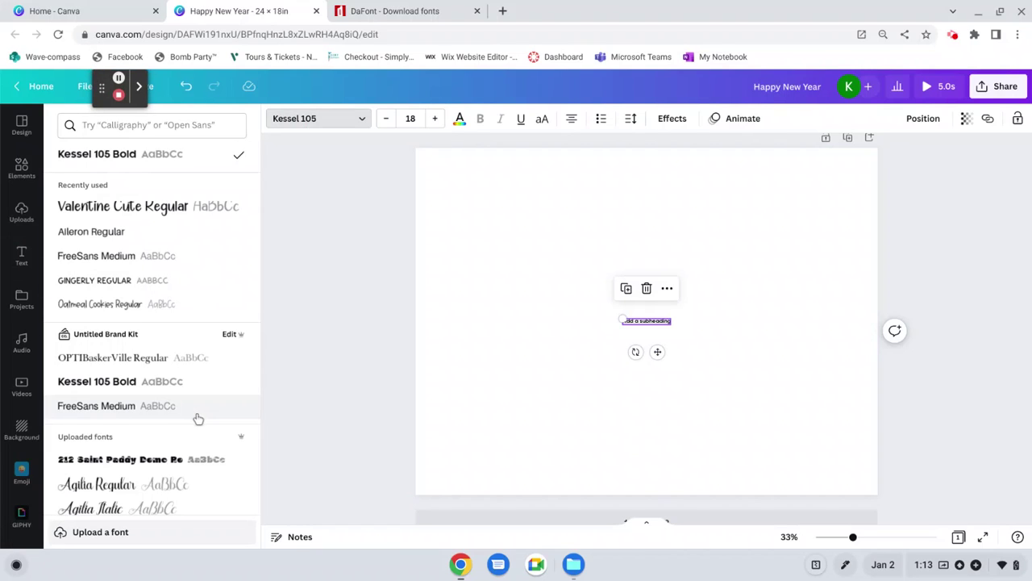
- Try to upload a custom font from the Downloads folder
click(100, 532)
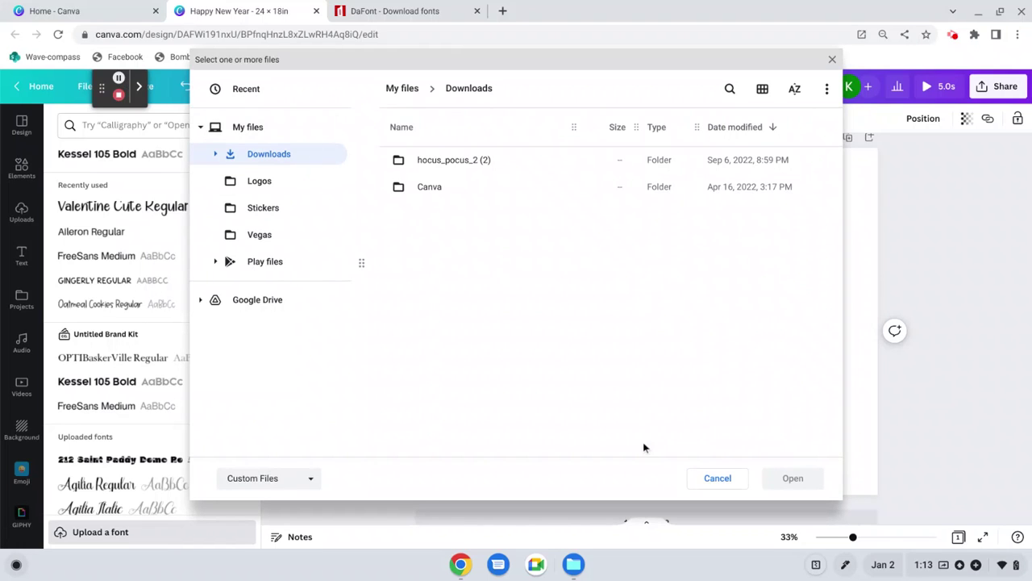
click(717, 479)
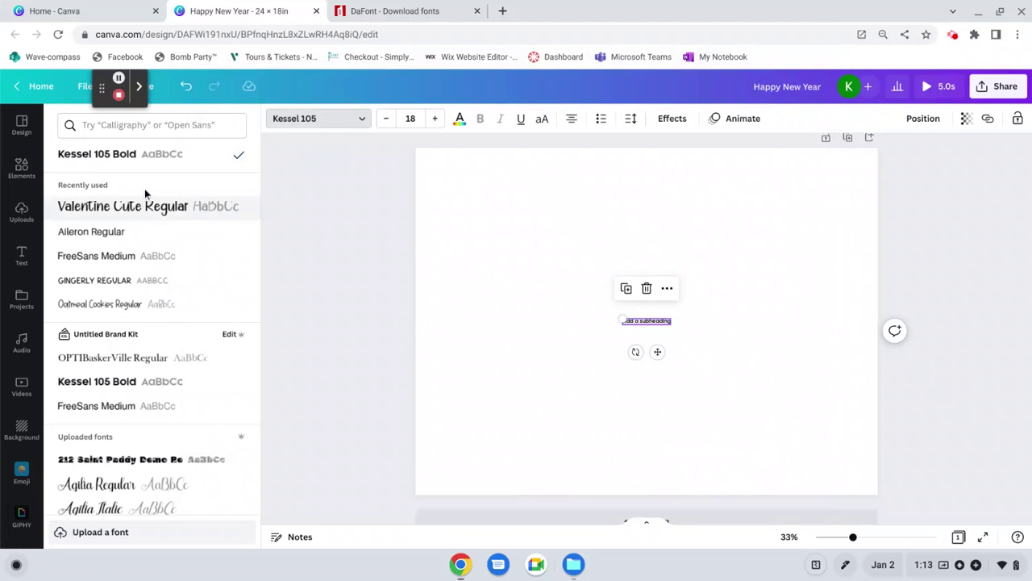
click(119, 78)
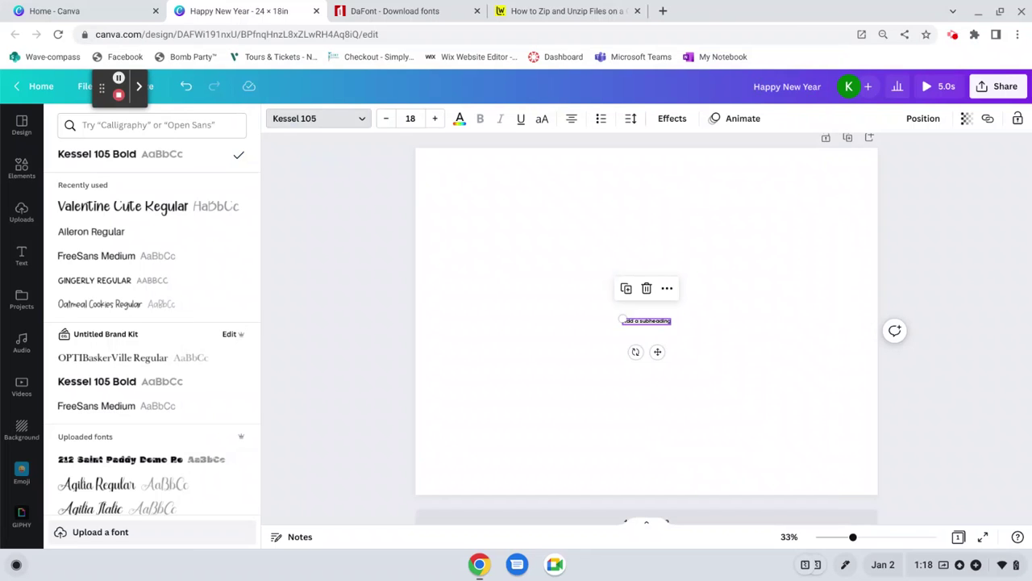
- Upload LoveLadyPersonalUse.ttf from the love_lady folder in Downloads as a custom font and confirm the right to use it
click(100, 532)
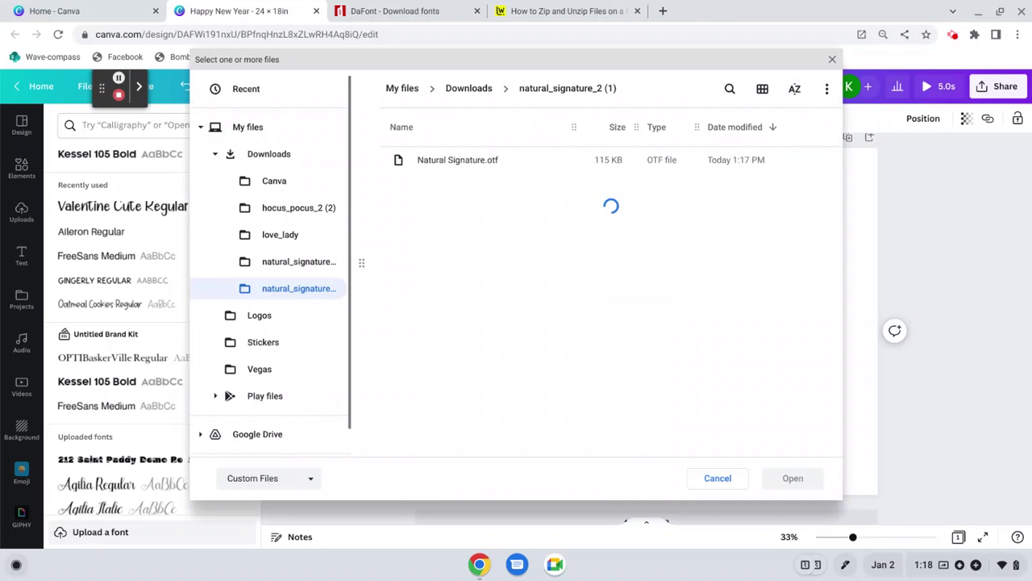
click(268, 153)
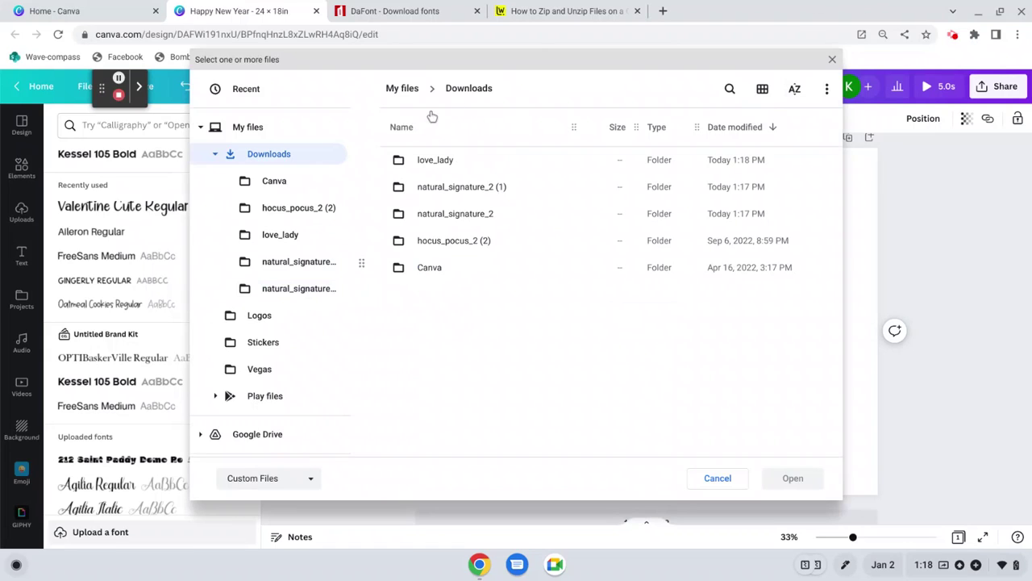
click(432, 163)
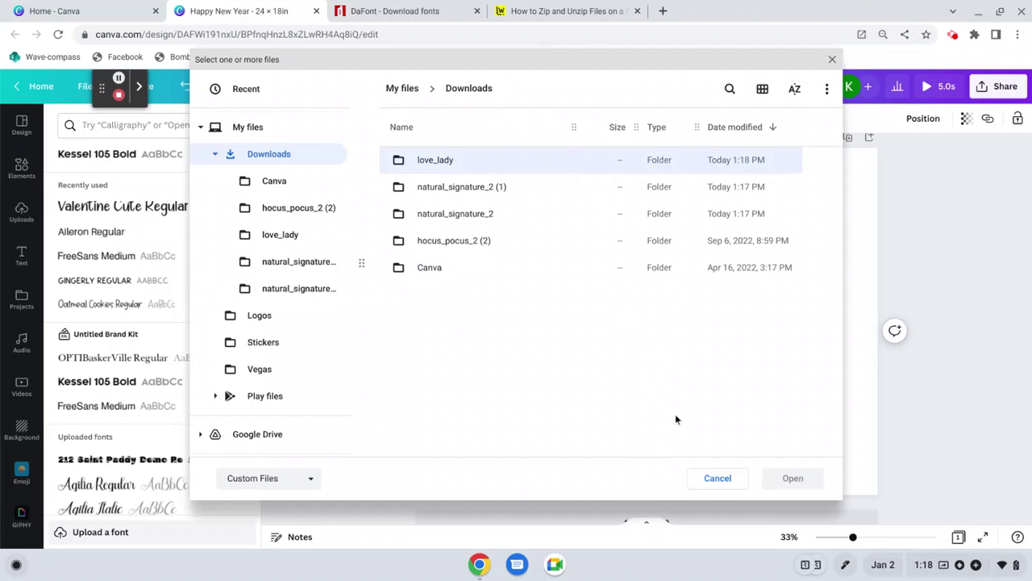
double_click(426, 164)
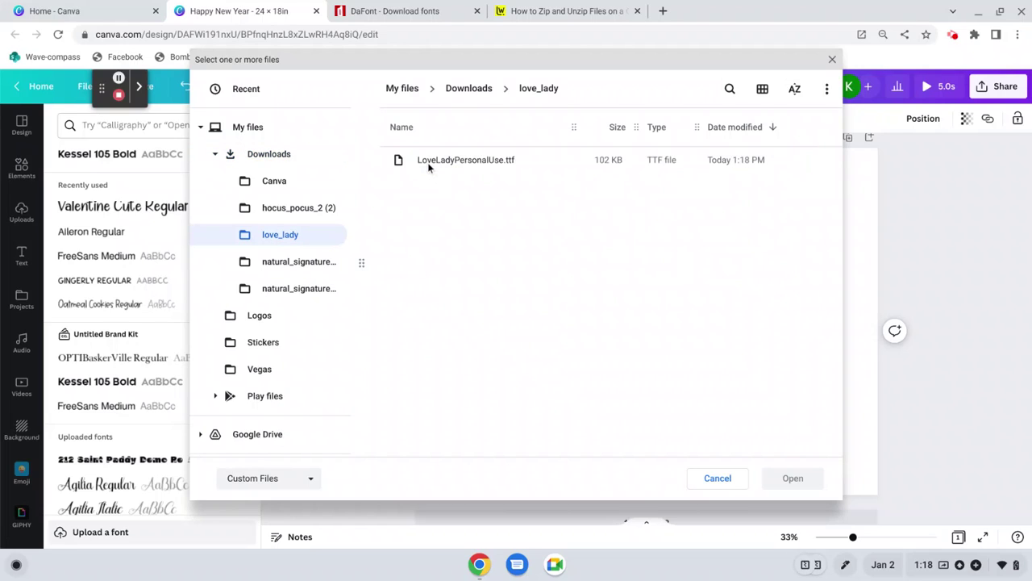
click(428, 162)
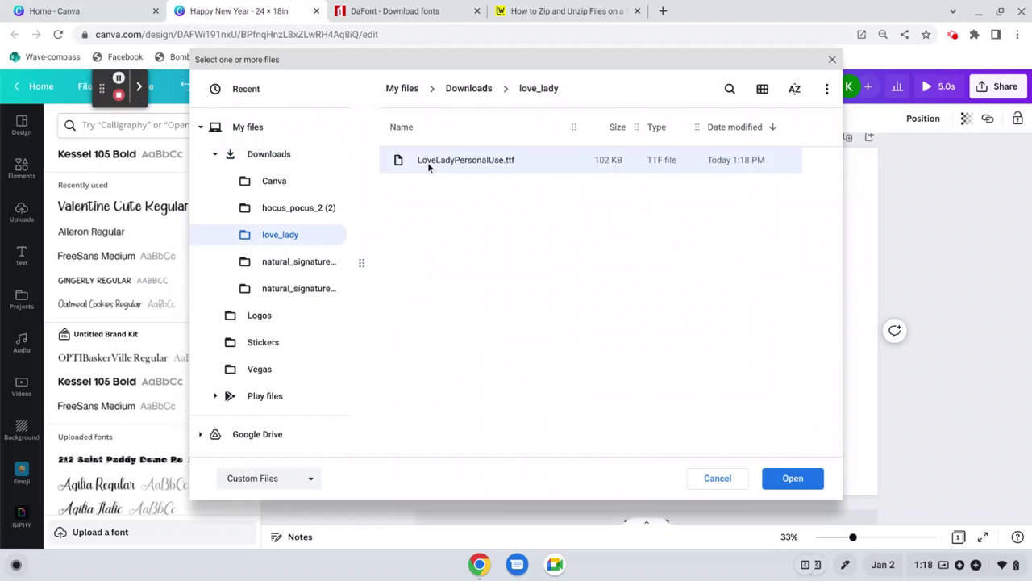
click(792, 478)
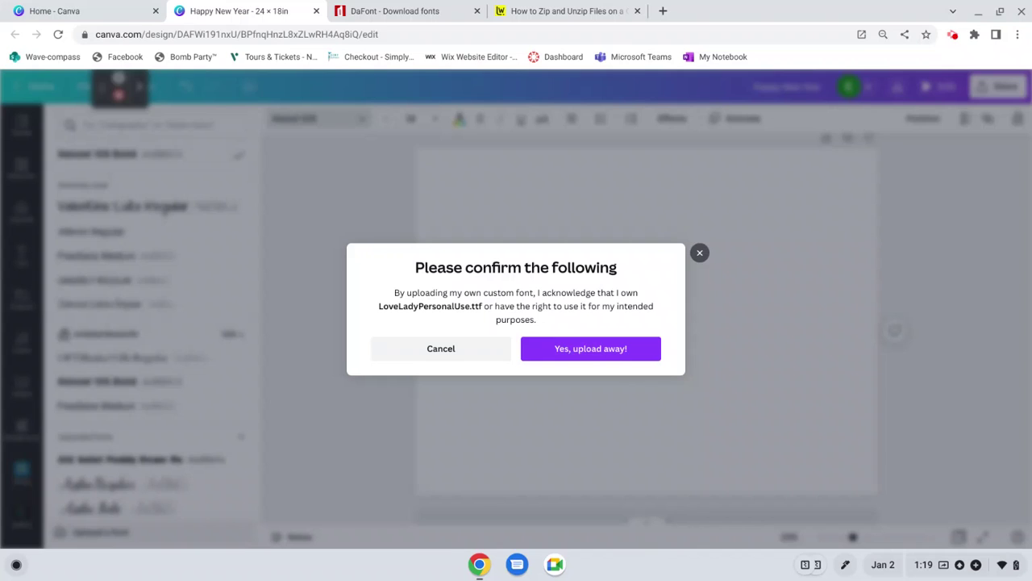
click(643, 356)
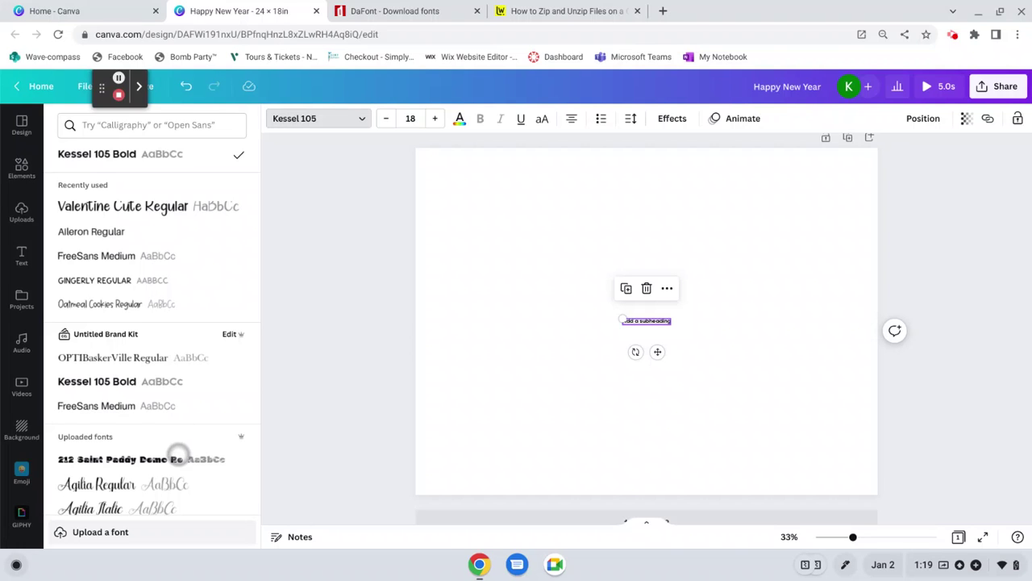
- Check the Love Lady entry among the recently added fonts on DaFont and return to the Canva design
click(194, 124)
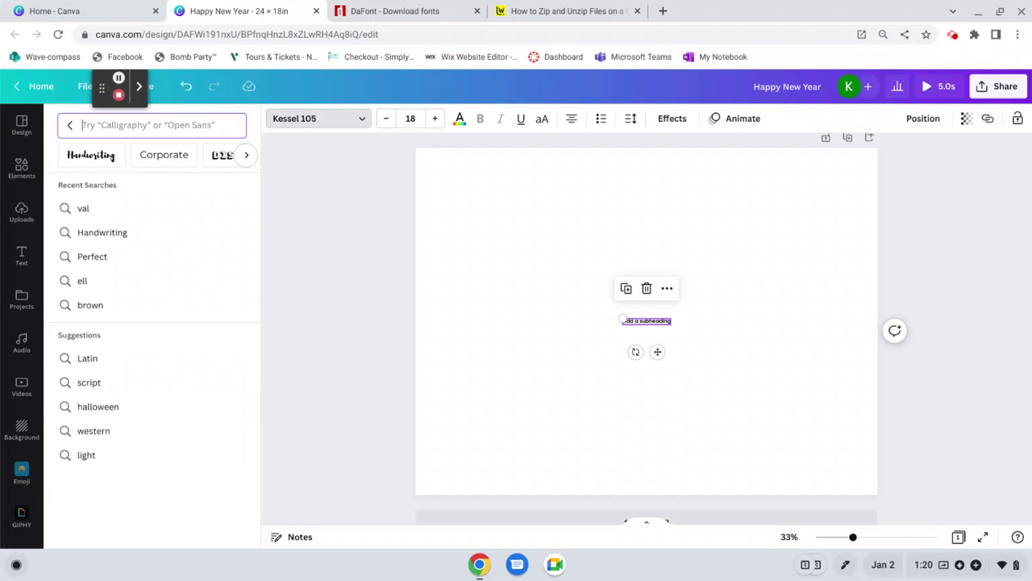
key(ctrl+Tab)
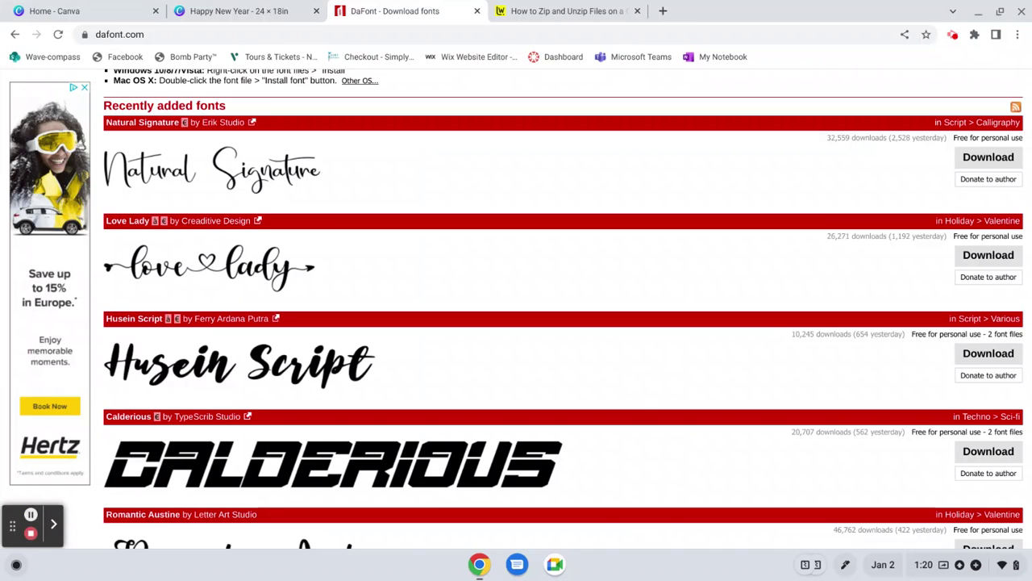
scroll(440, 238, up, 5)
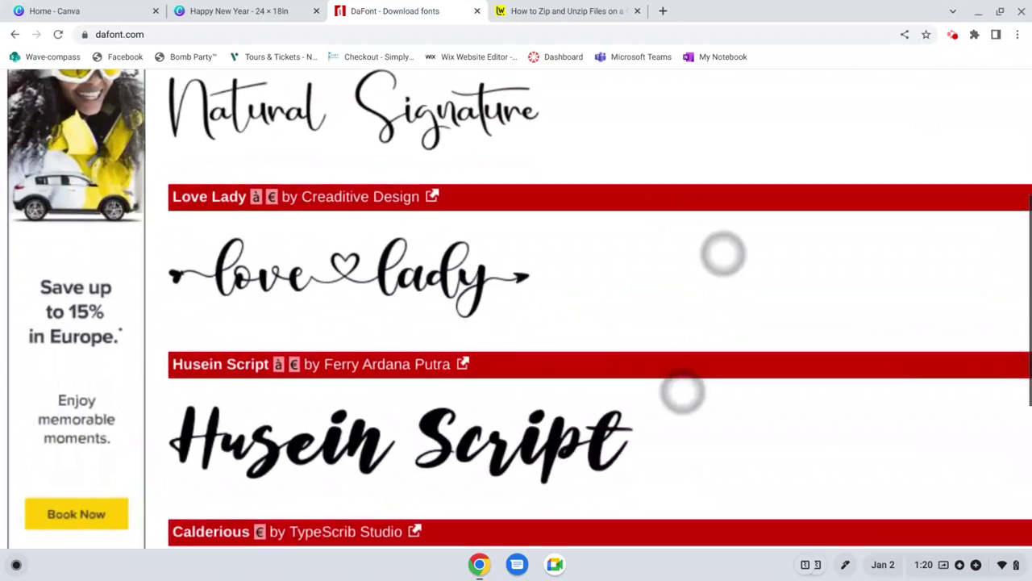
scroll(603, 441, down, 1)
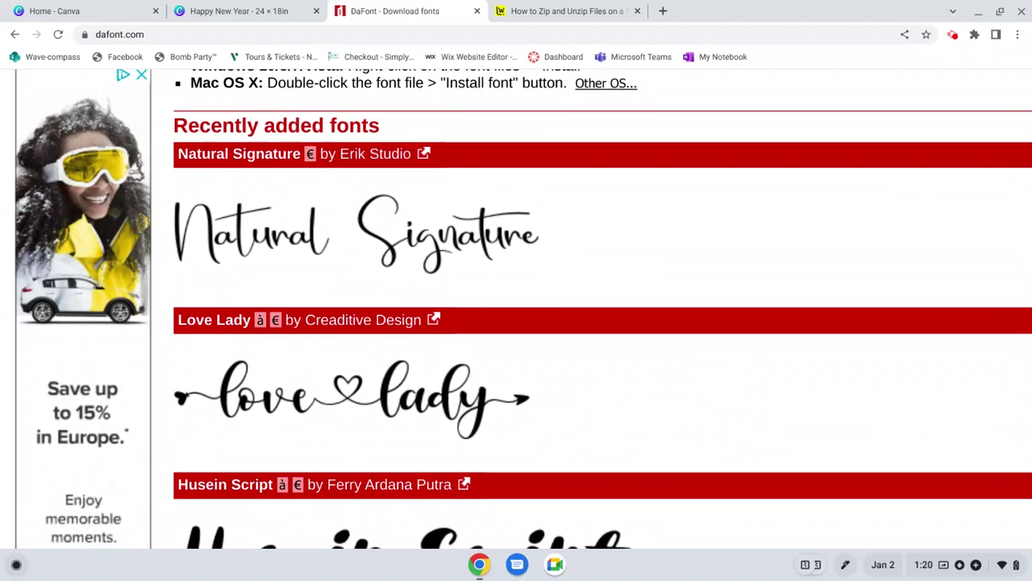
key(ctrl+shift+Tab)
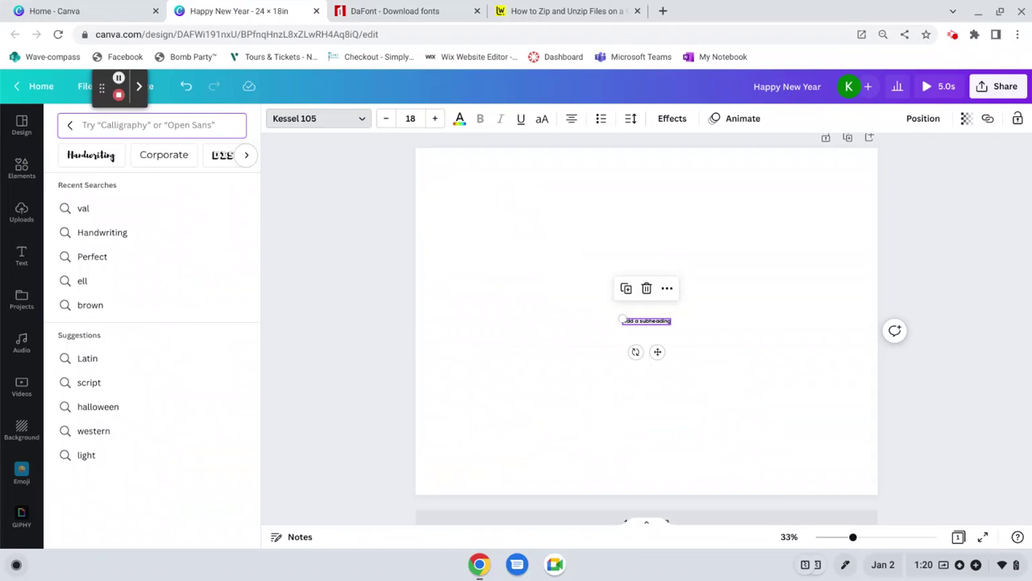
- Reselect the subheading, search the fonts for "love lady" and apply Love Lady - Personal Use to it
click(22, 255)
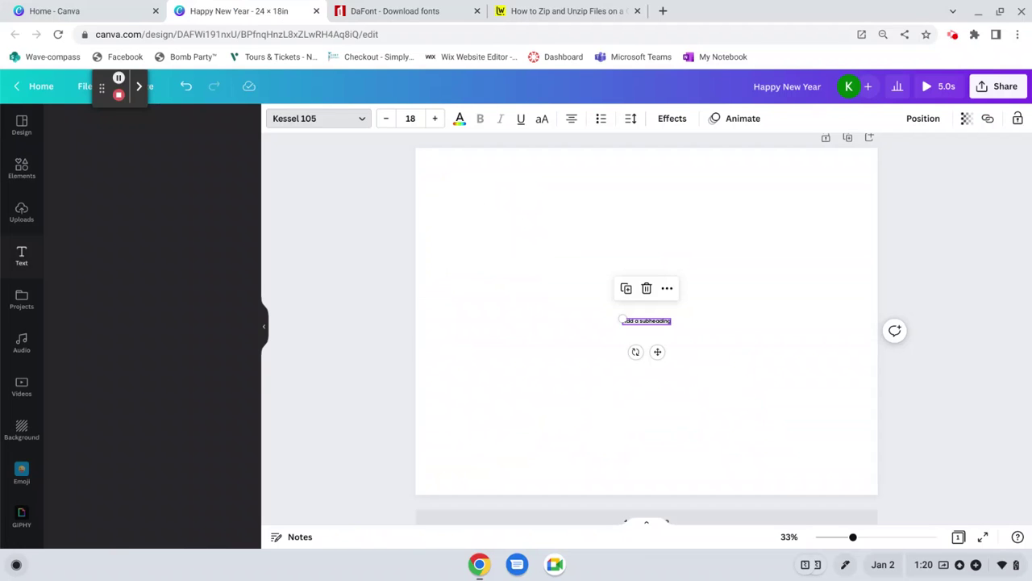
click(524, 242)
scroll(638, 331, down, 1)
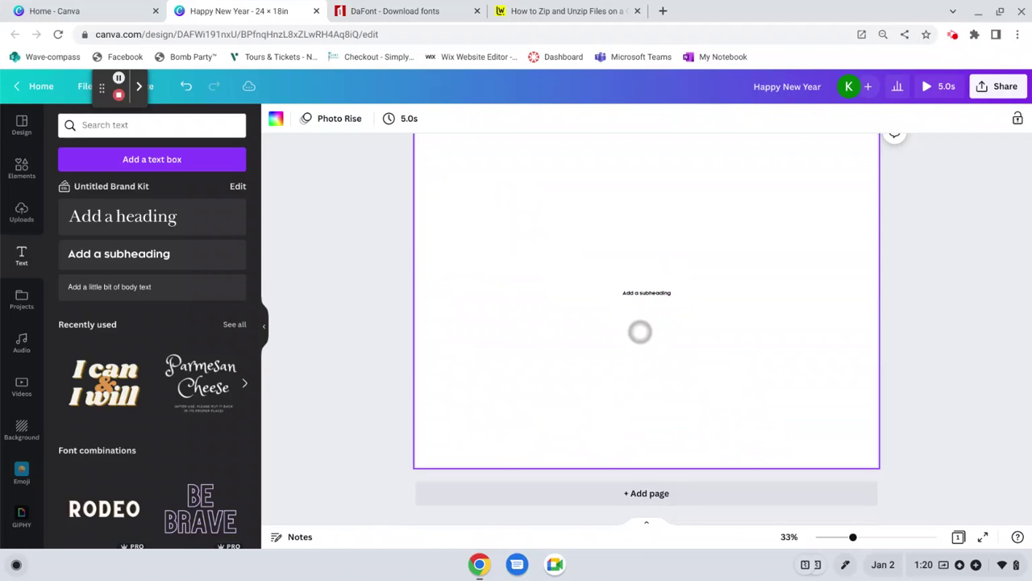
click(645, 292)
click(319, 119)
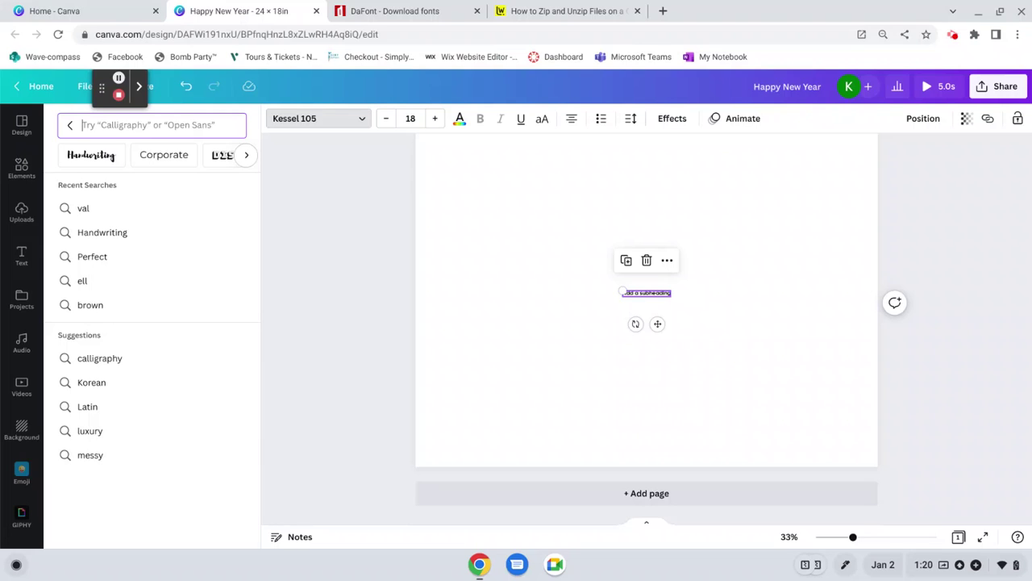
click(69, 125)
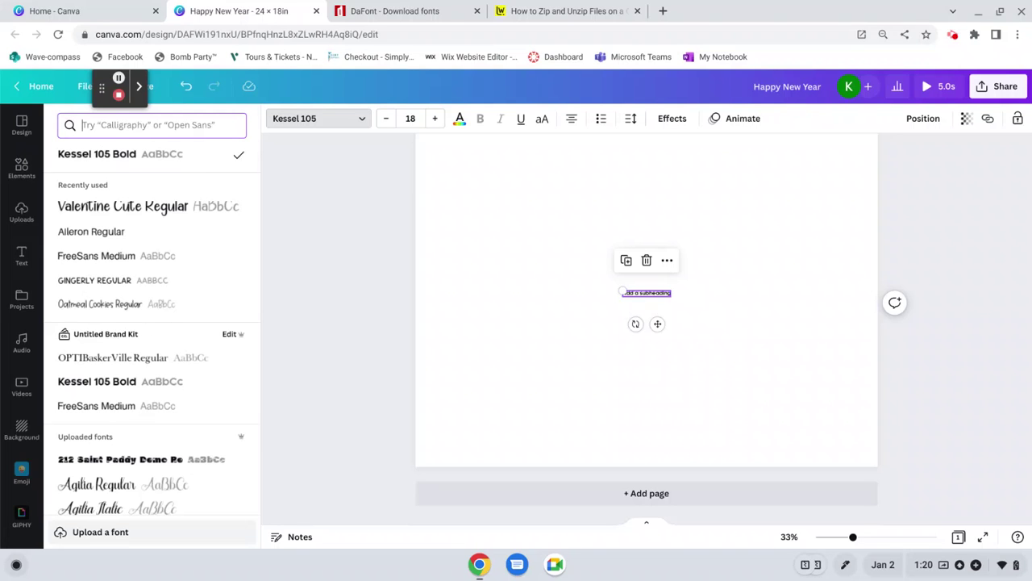
text(love)
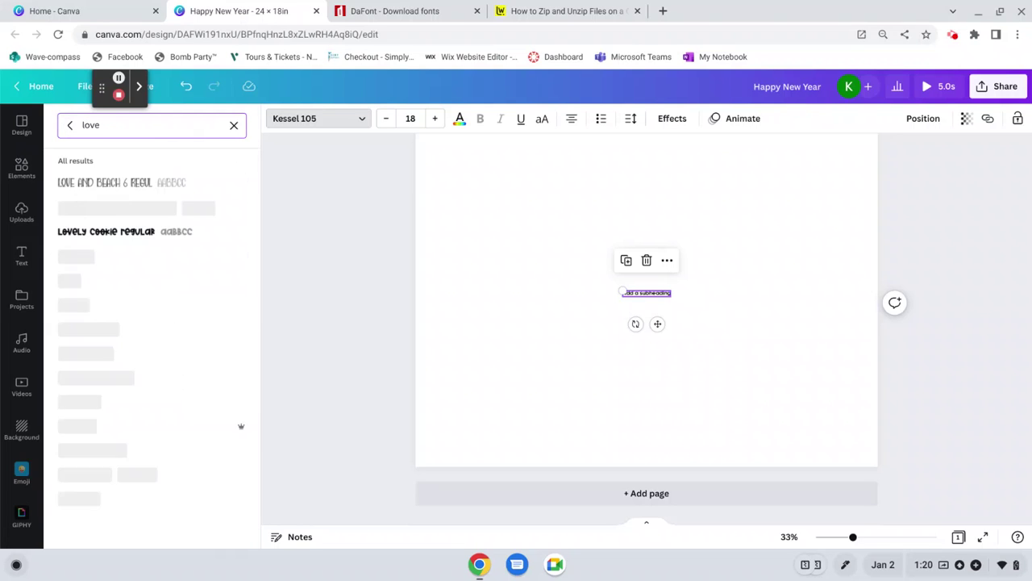
text( lady)
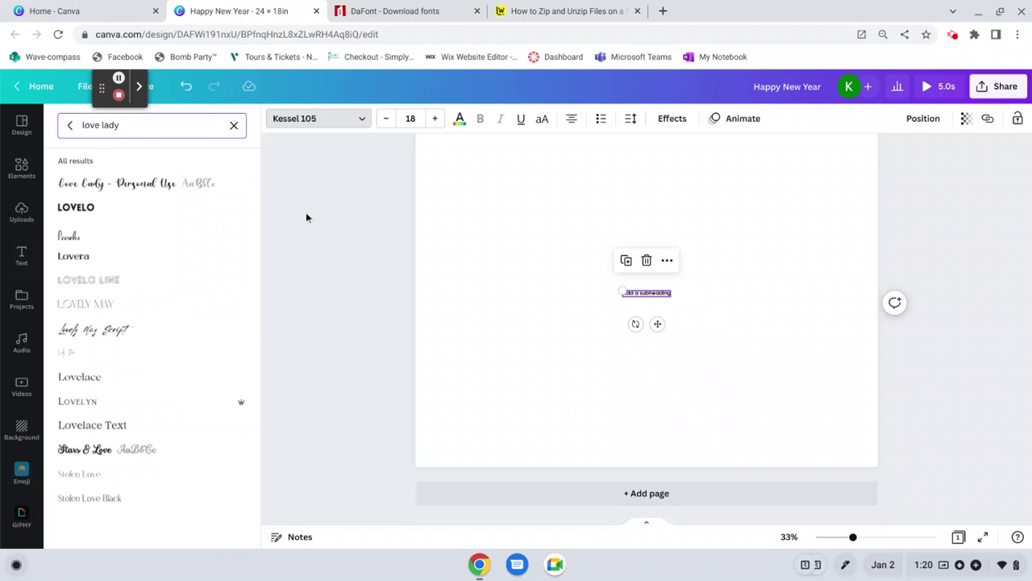
click(246, 184)
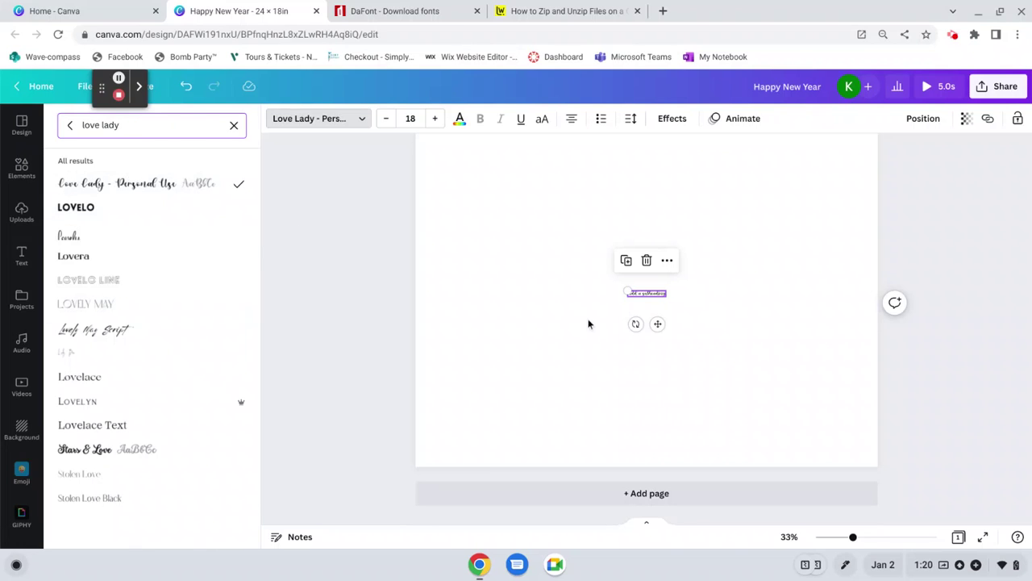
- Move the subheading to the upper left area of the page and place a duplicate below it
drag(666, 323, 541, 326)
key(ctrl+d)
- Search the fonts for "natur" and "nat" with the duplicated subheading selected, and clear the search
click(322, 119)
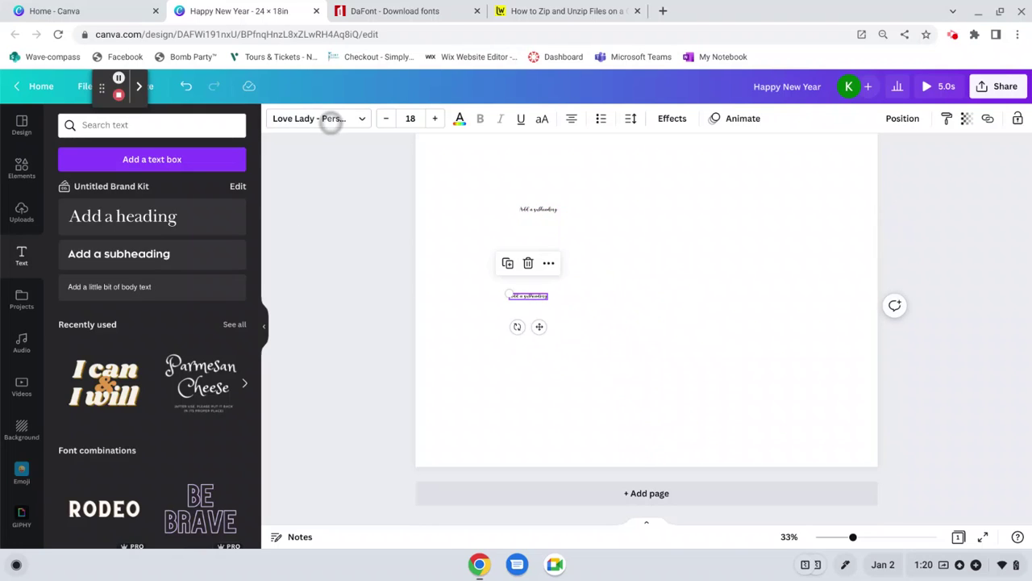
click(117, 125)
click(233, 125)
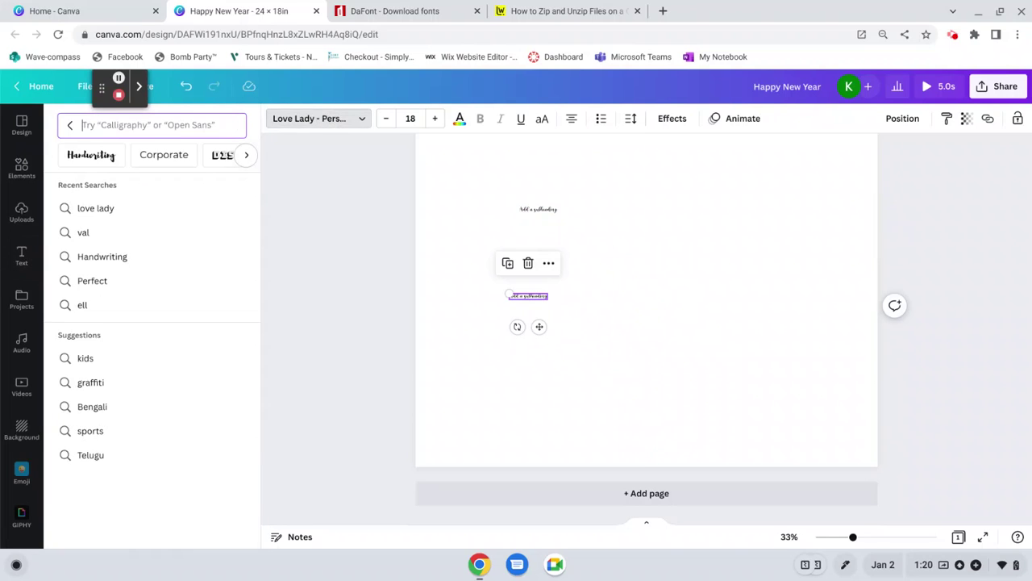
text(natu)
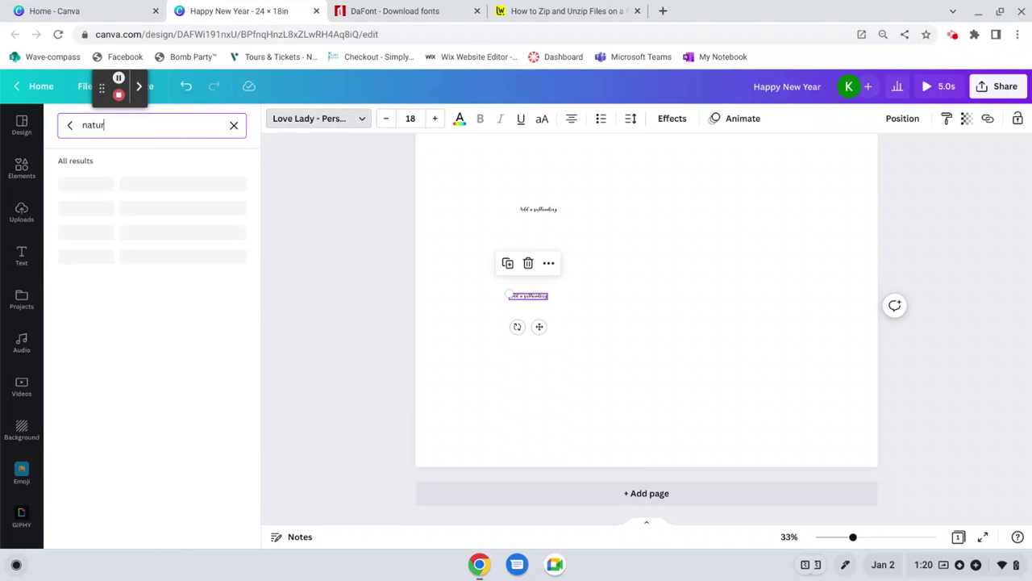
text(r)
key(BackSpace)
key(BackSpace)
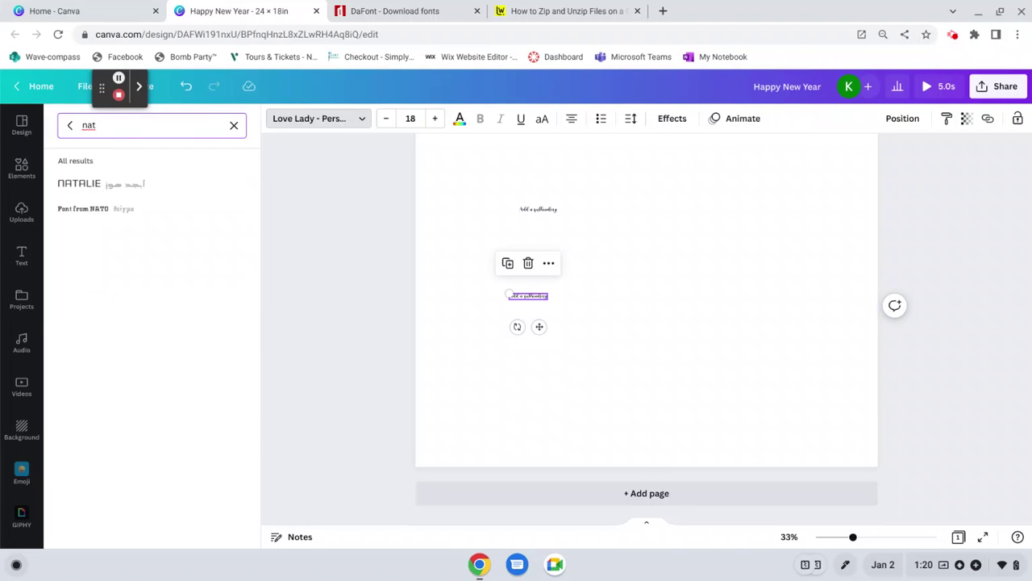
key(BackSpace)
key(BackSpace)
key(BackSpace)
- Check the Natural Signature font's name on DaFont and search the Canva fonts for "natu"
key(ctrl+Tab)
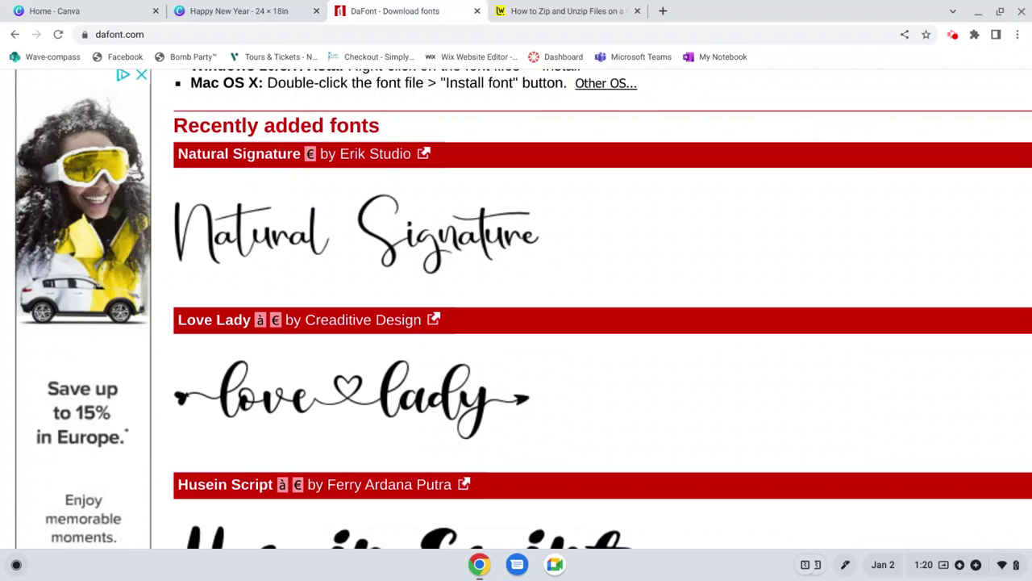
key(ctrl+shift+Tab)
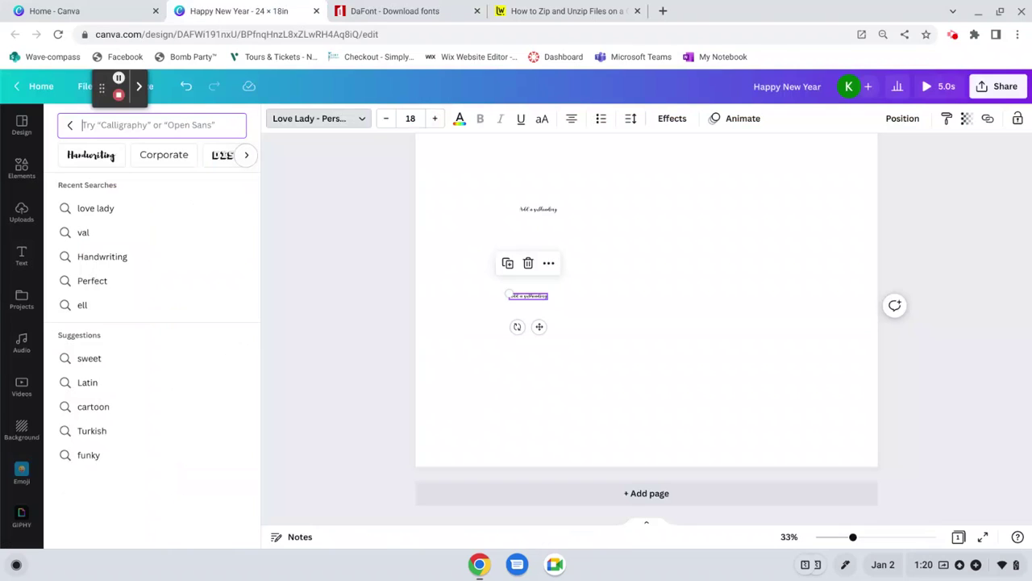
text(nat)
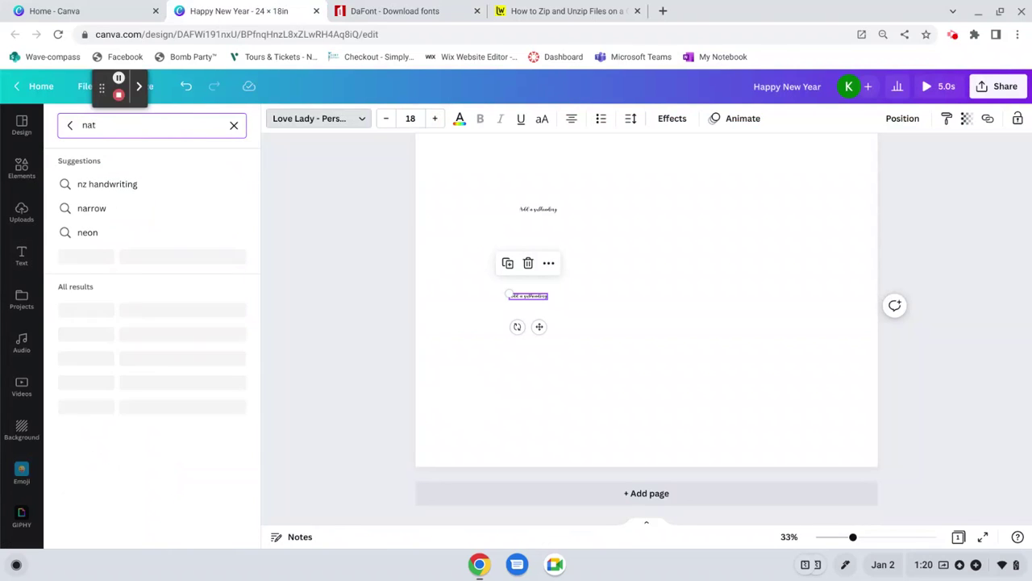
text(u)
key(BackSpace)
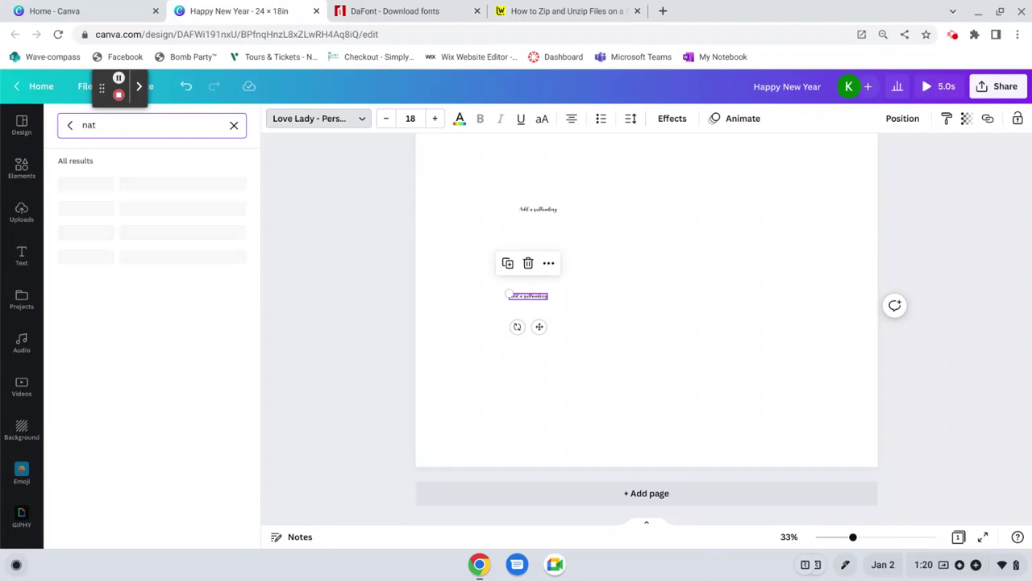
key(BackSpace)
key(BackSpace)
key(BackSpace)
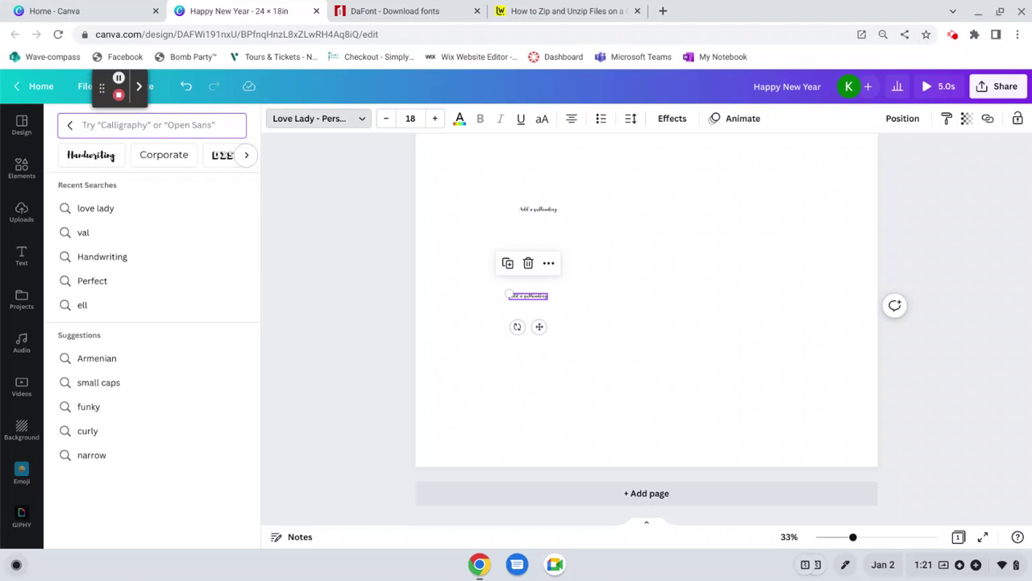
- Reopen the font list for the duplicated subheading, search for "nat" and examine the results
key(Escape)
click(318, 118)
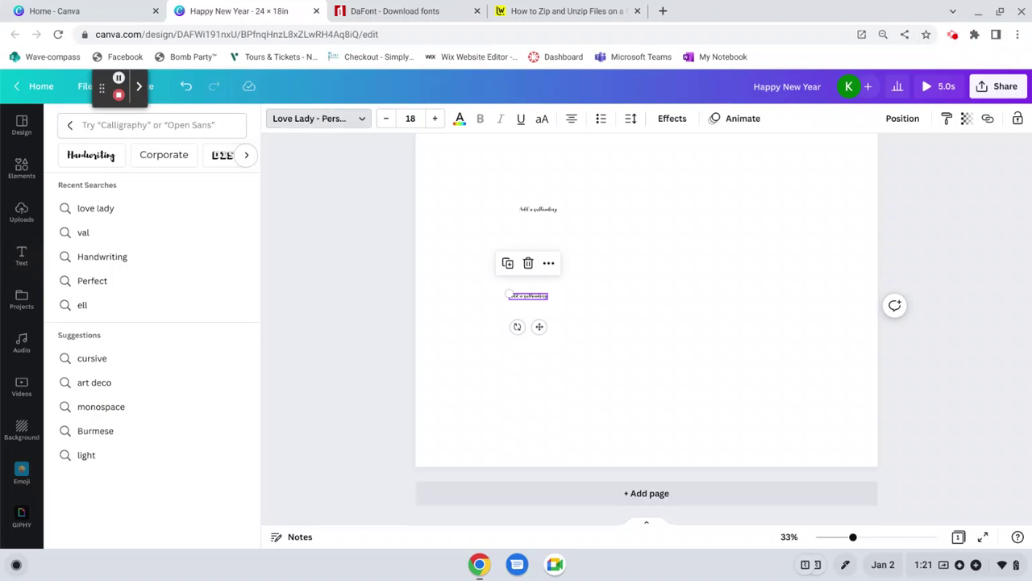
click(183, 121)
click(66, 124)
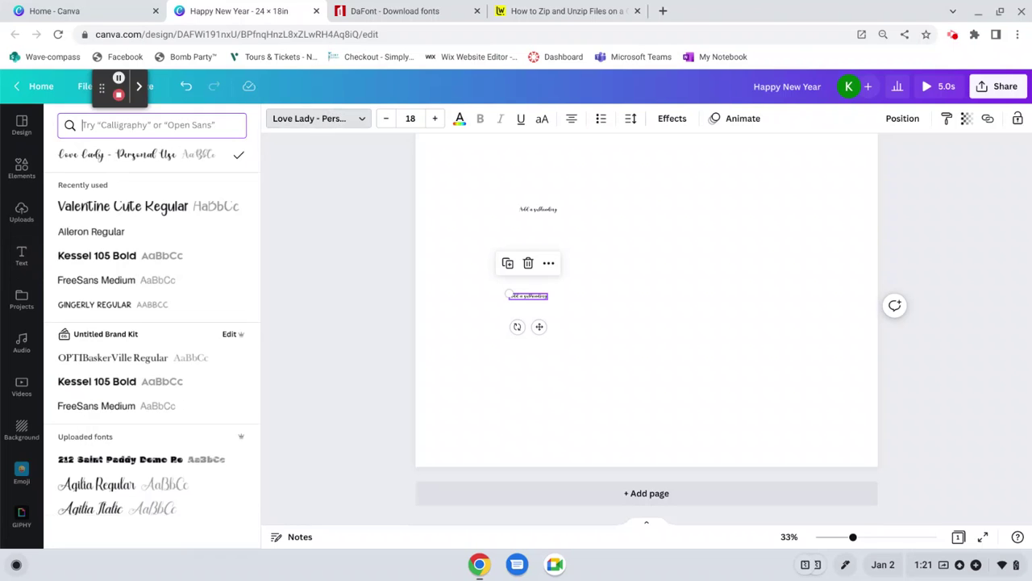
text(nat)
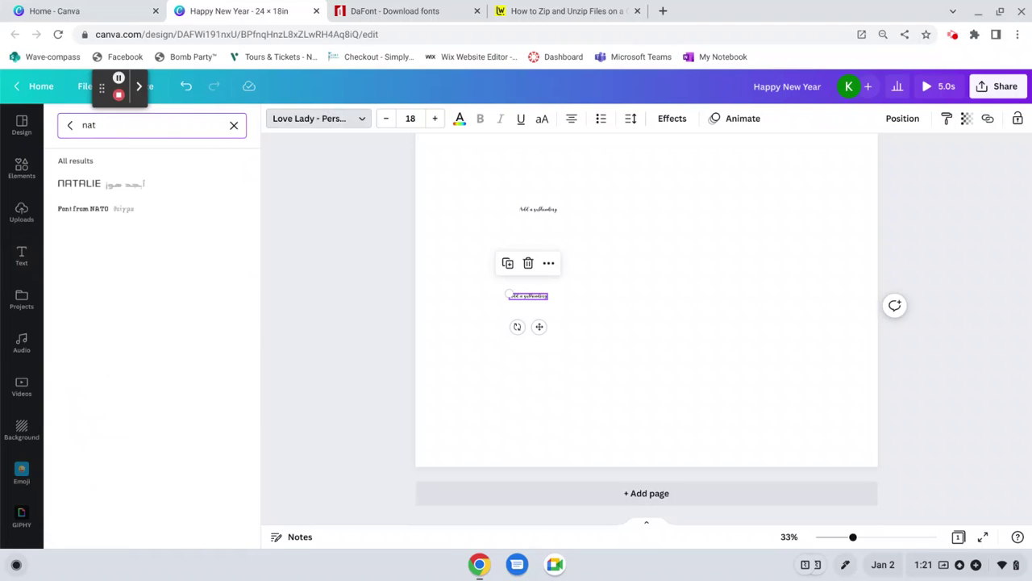
scroll(102, 225, up, 5)
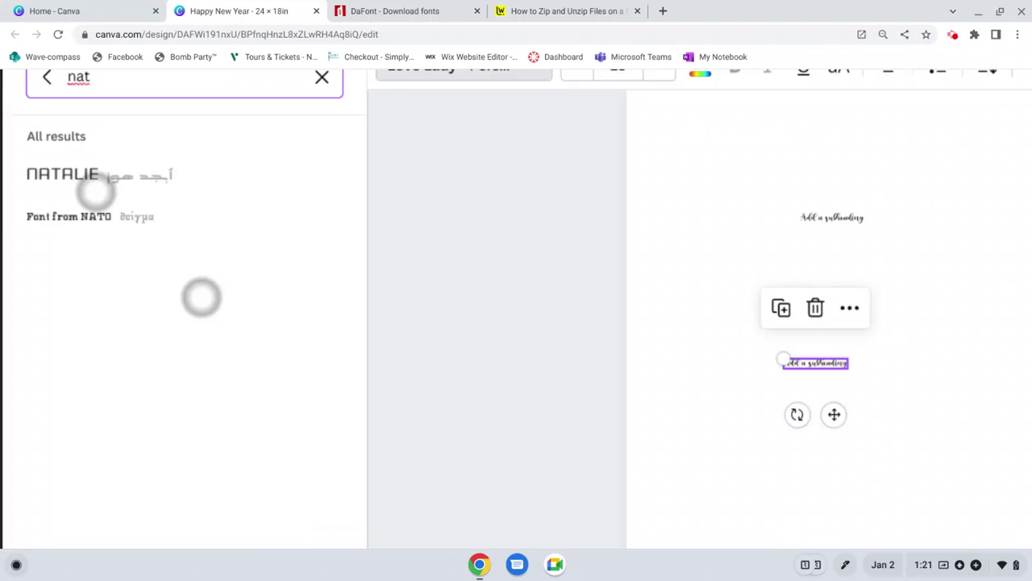
scroll(248, 289, down, 3)
scroll(336, 371, right, 5)
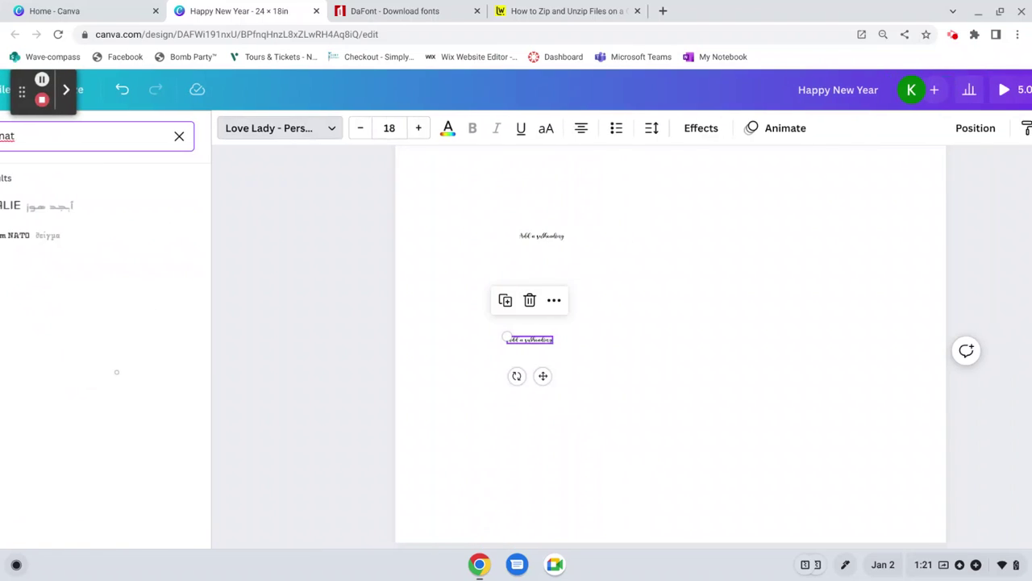
- Leave the font search and deselect the duplicated subheading on the page
scroll(635, 347, down, 3)
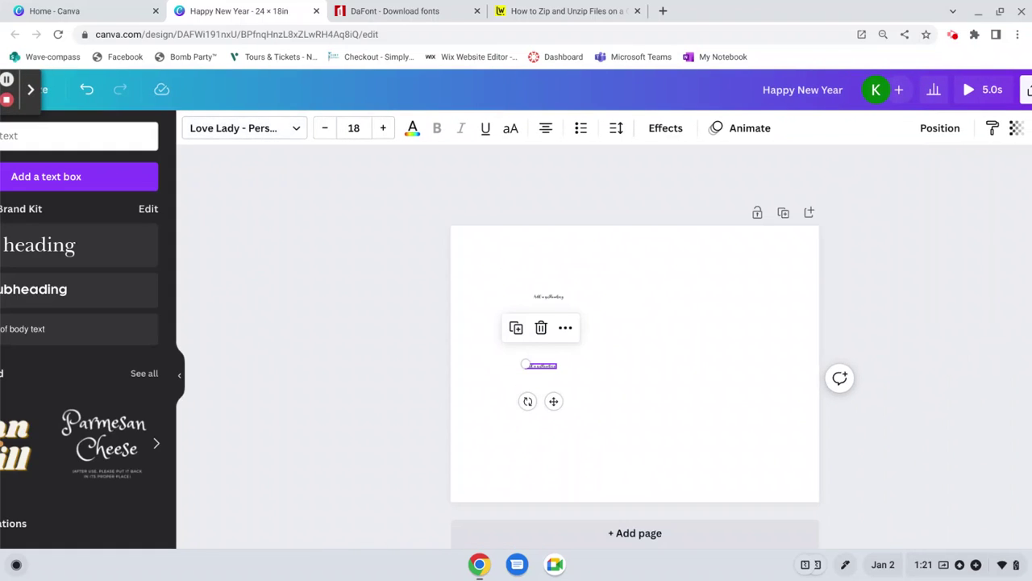
click(516, 328)
click(543, 335)
click(545, 330)
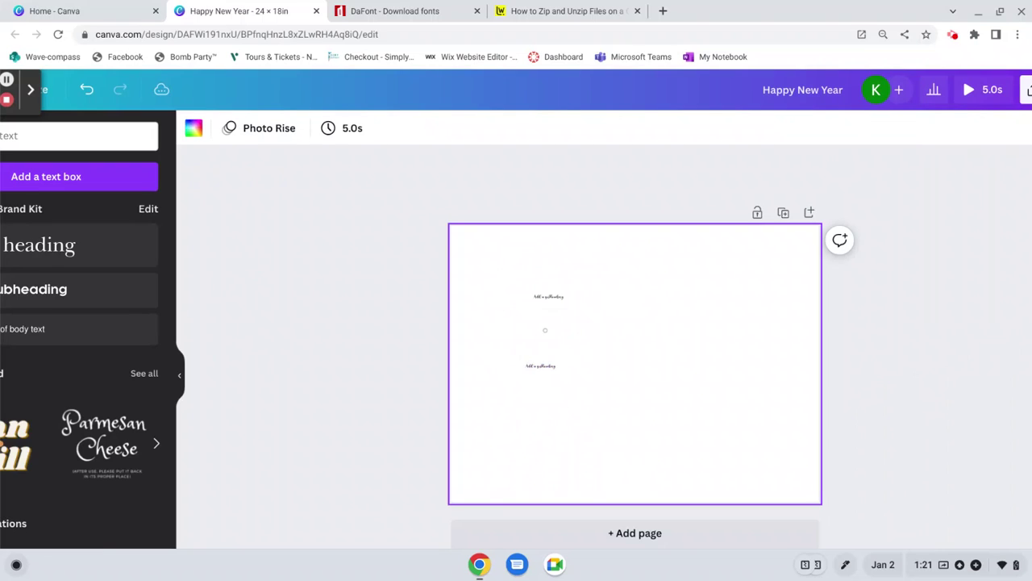
- Delete the lower duplicate subheading and set the remaining subheading's font size to 300
click(545, 369)
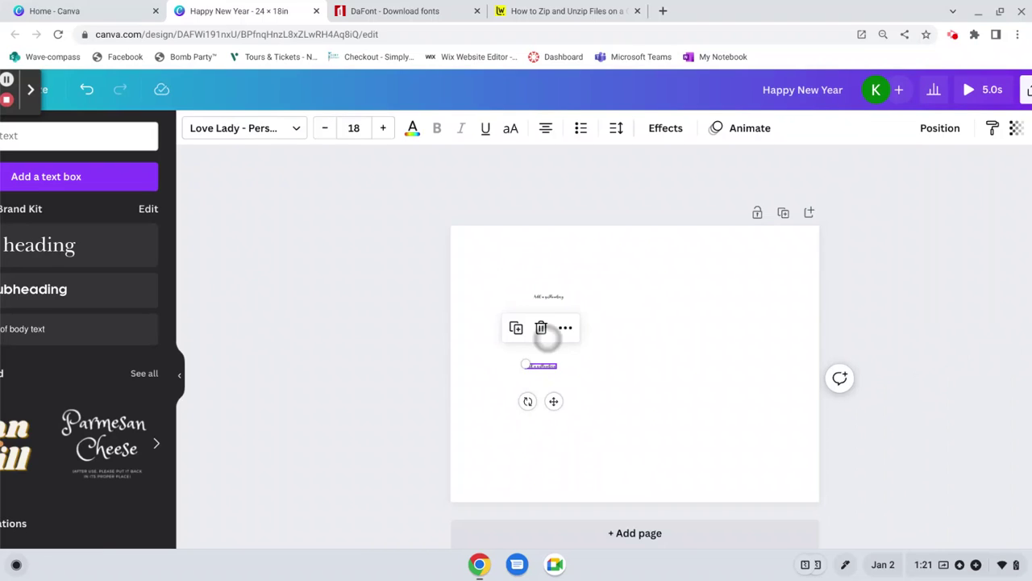
click(544, 329)
click(549, 297)
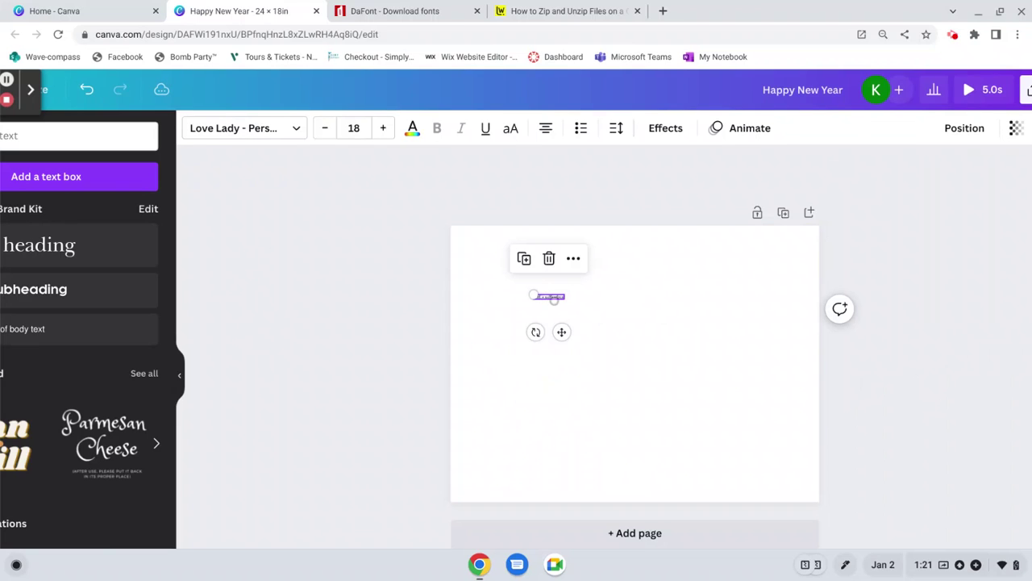
click(353, 128)
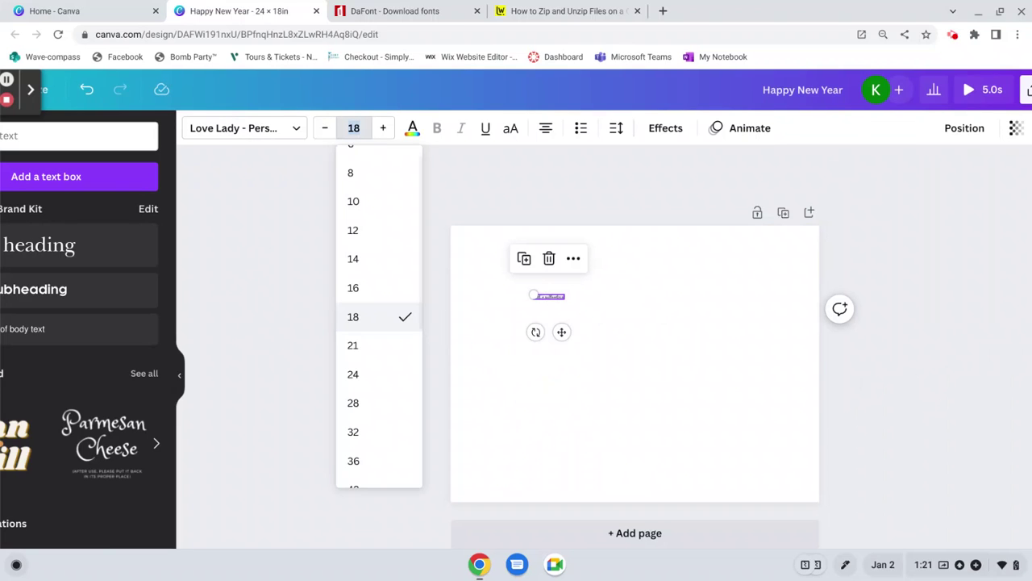
text(300)
key(Return)
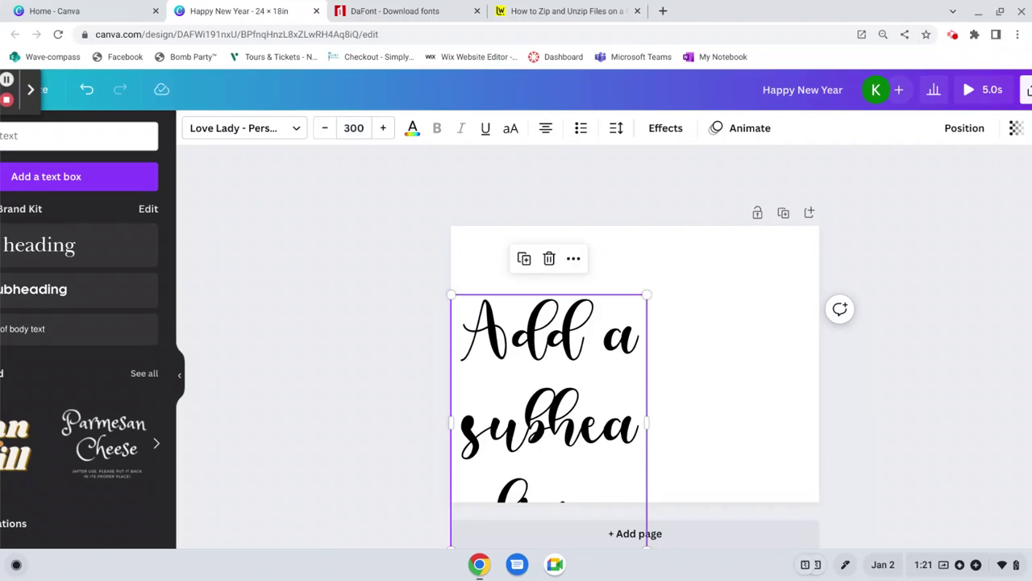
- Widen the subheading's text box to about the page width, move it onto the page and replace its text with "love lady"
drag(639, 427, 817, 363)
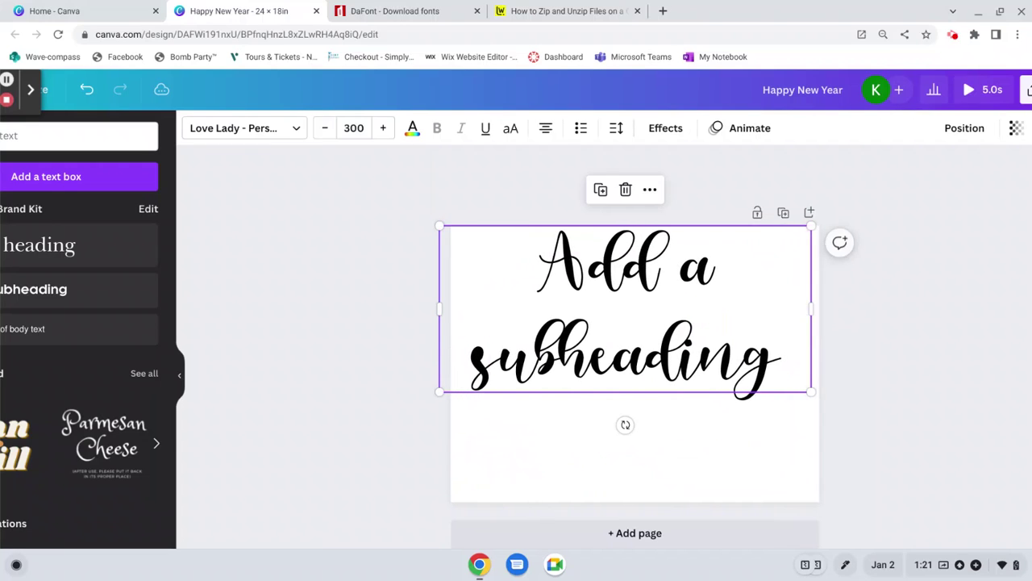
drag(683, 387, 688, 429)
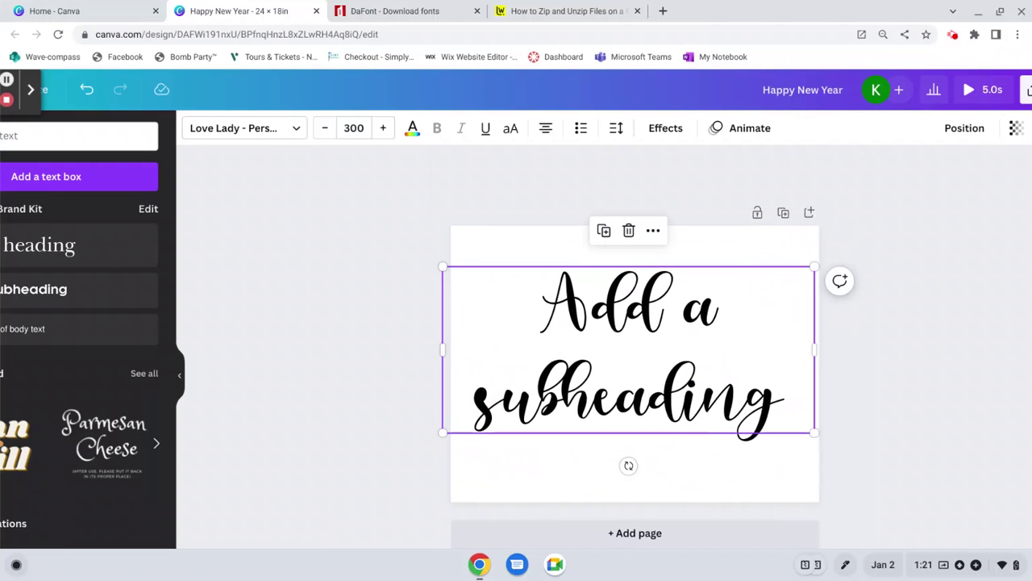
double_click(559, 312)
text(love)
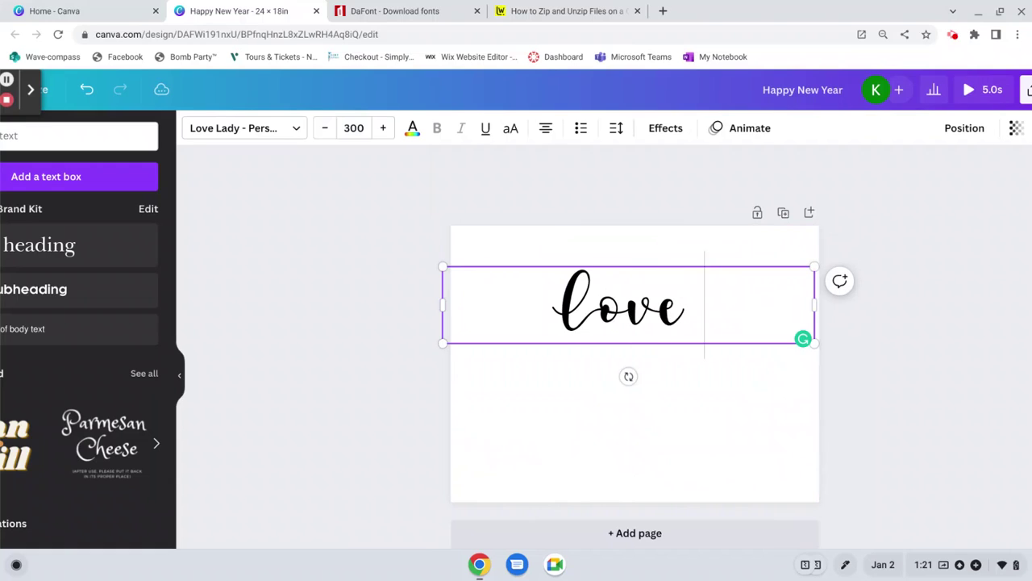
text( lady)
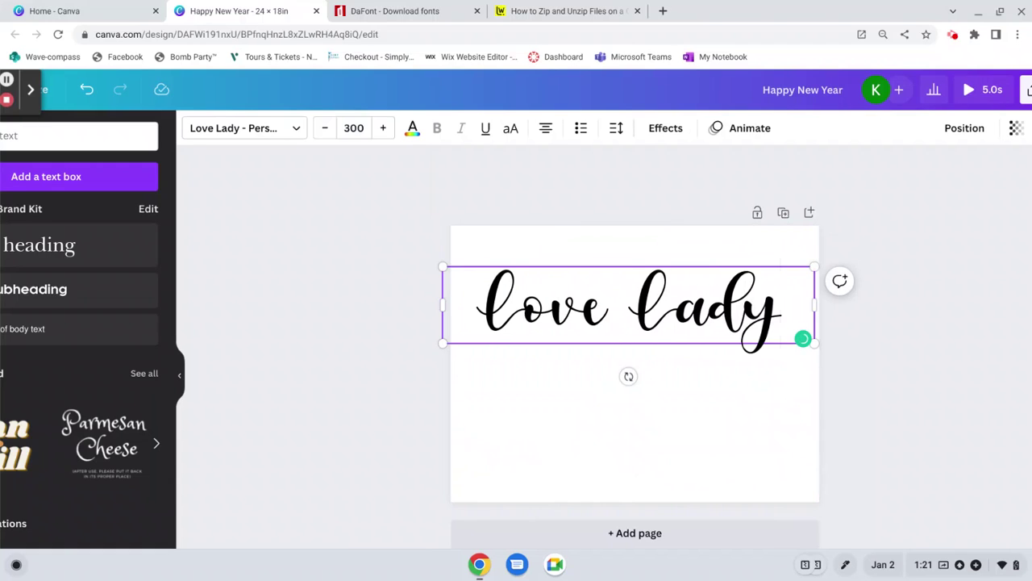
- Switch to DaFont, find Love Lady among the recently added fonts and open its font page
key(ctrl+Tab)
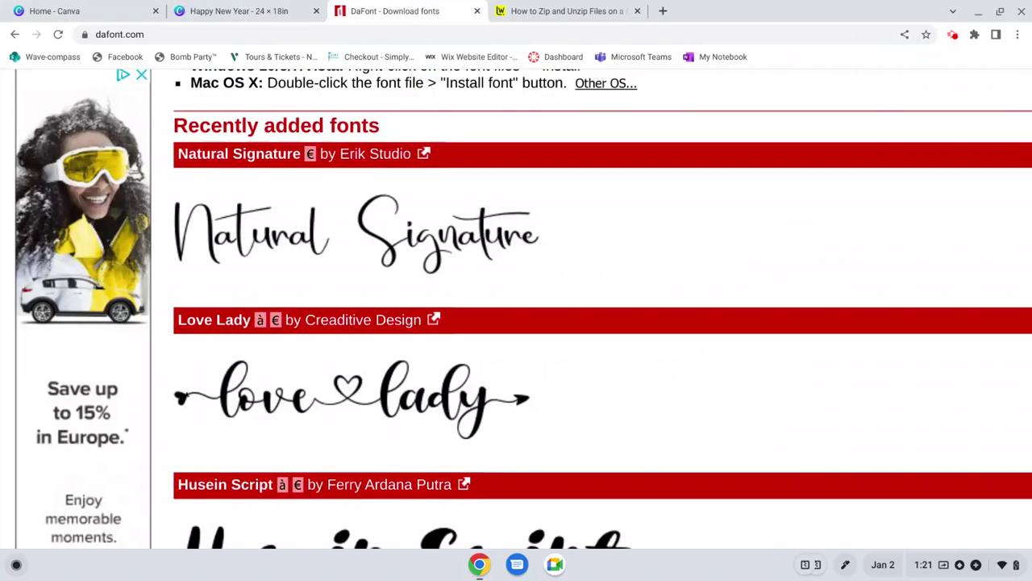
scroll(212, 382, down, 3)
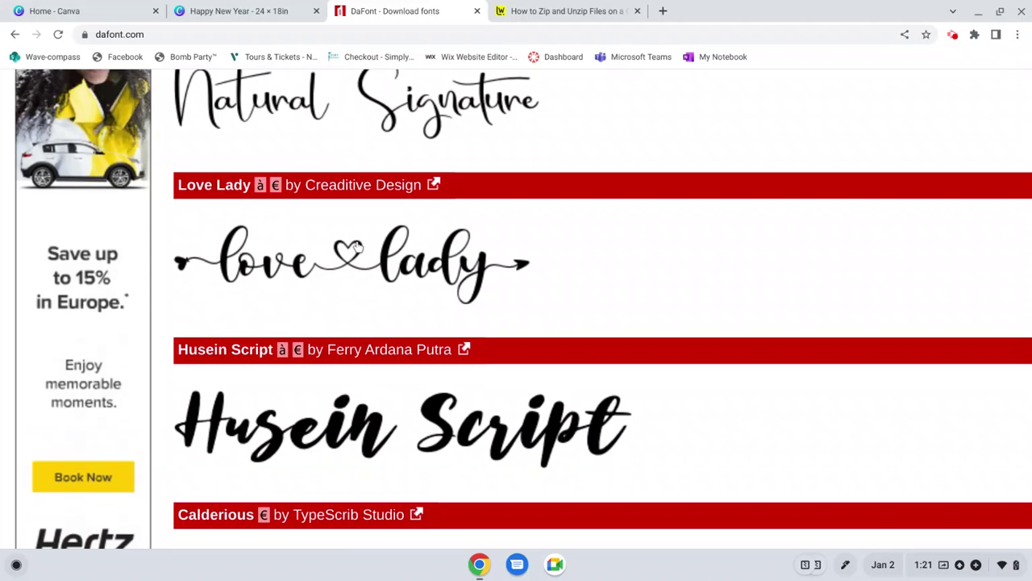
scroll(396, 304, down, 3)
click(464, 295)
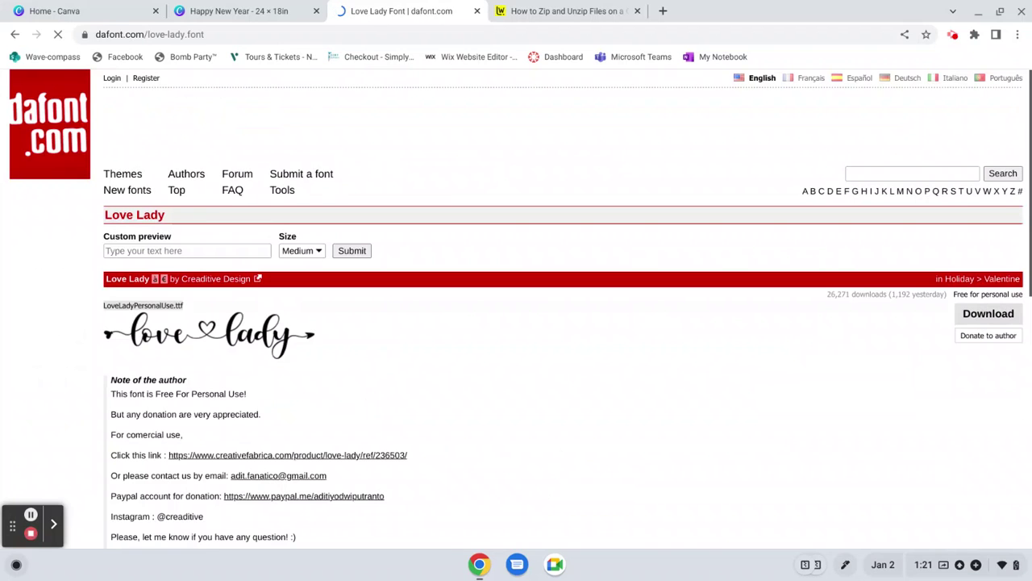
- Look through the Love Lady author's note and the character map down to the accented letters
scroll(324, 456, down, 1)
scroll(610, 351, up, 3)
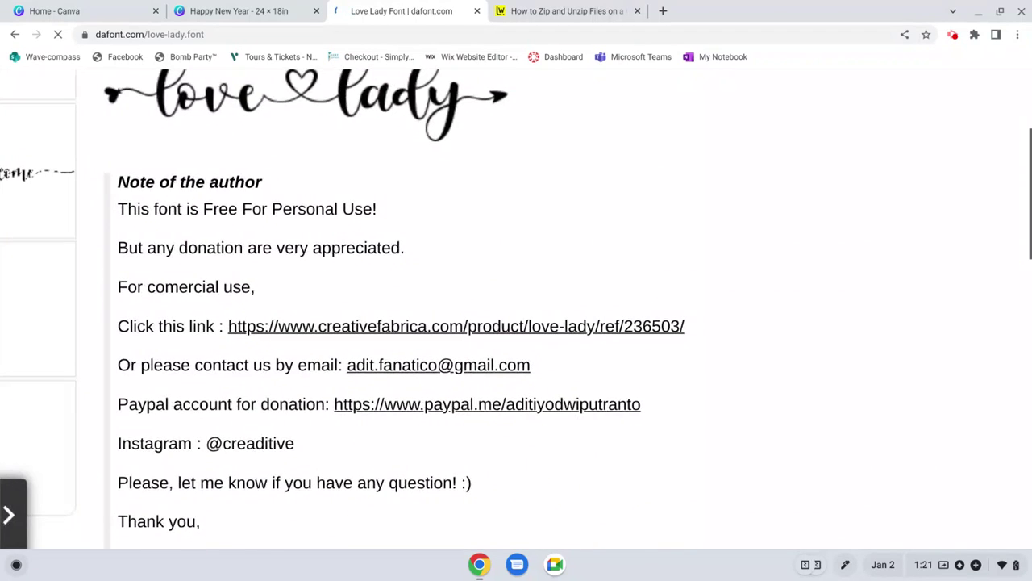
scroll(516, 322, down, 5)
scroll(567, 323, down, 1)
scroll(822, 352, down, 3)
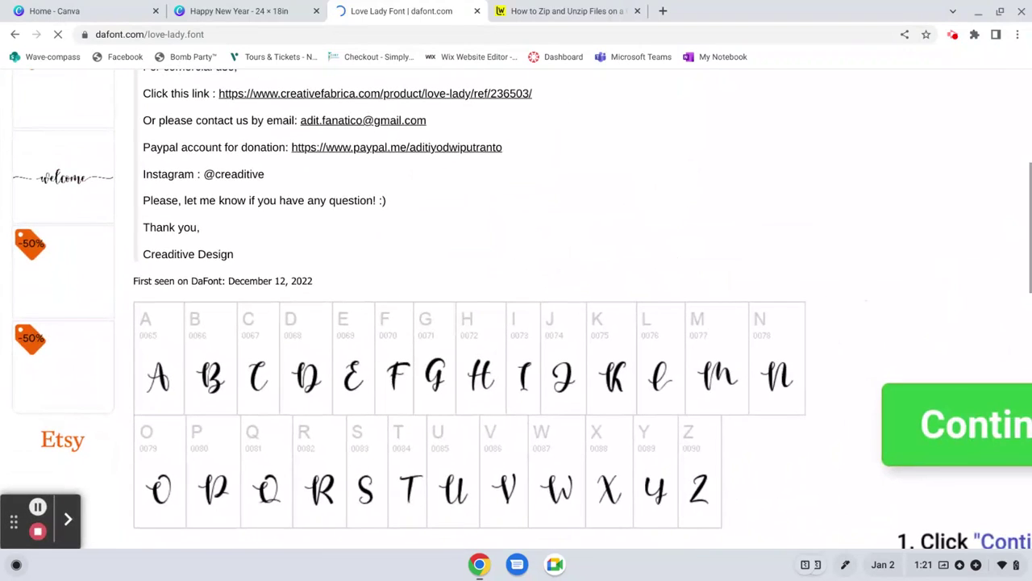
scroll(775, 422, down, 4)
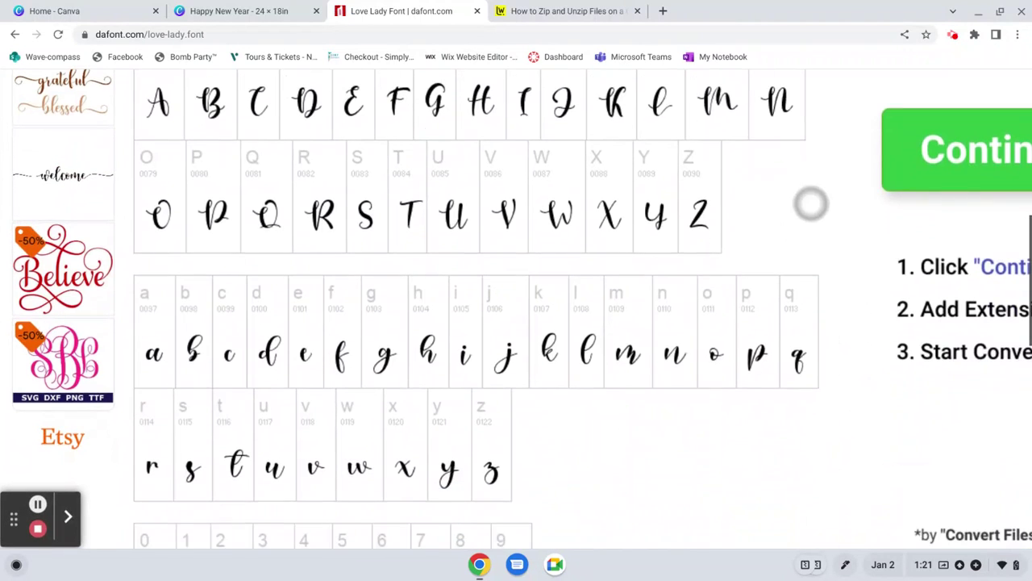
scroll(810, 190, down, 6)
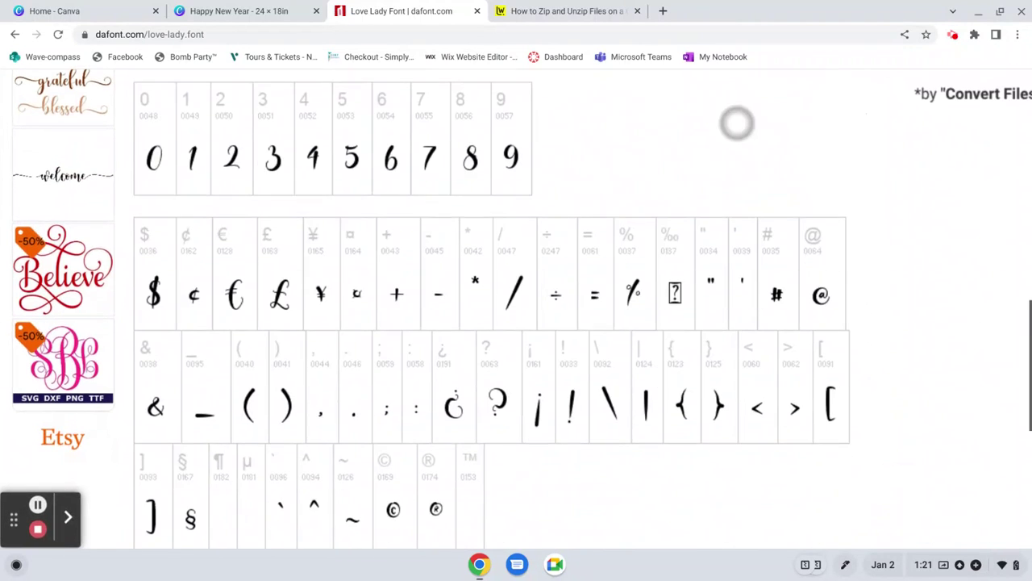
scroll(737, 117, down, 6)
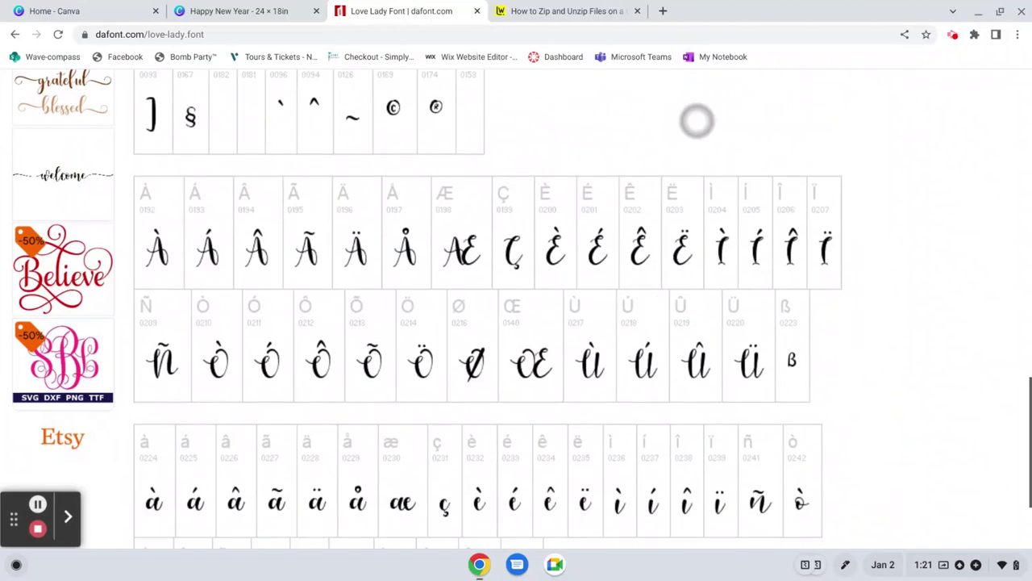
- Examine Love Lady's capitals, lowercase letters, numbers and symbols again for heart or arrow characters
scroll(663, 454, up, 6)
scroll(663, 454, up, 5)
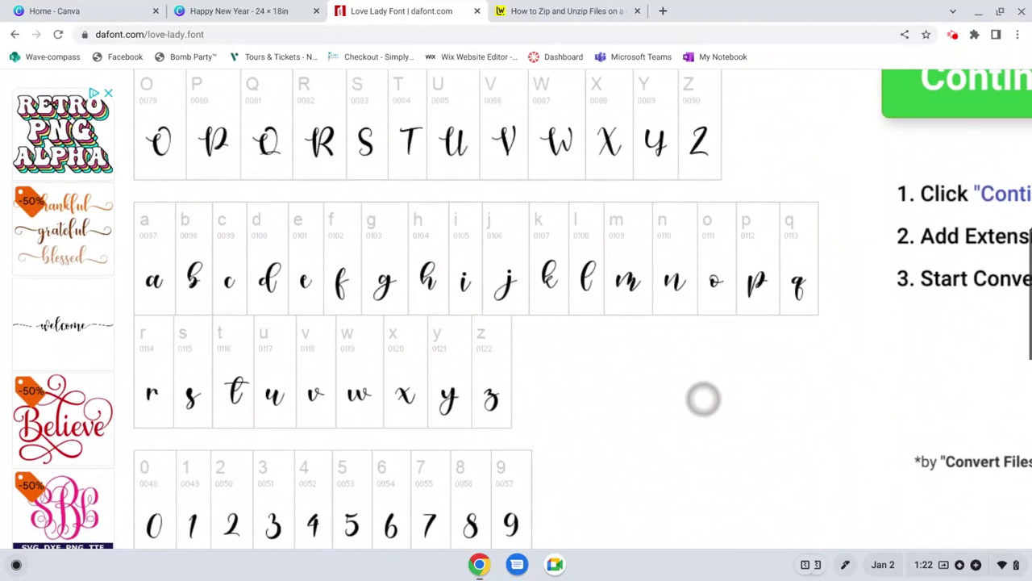
scroll(693, 466, up, 3)
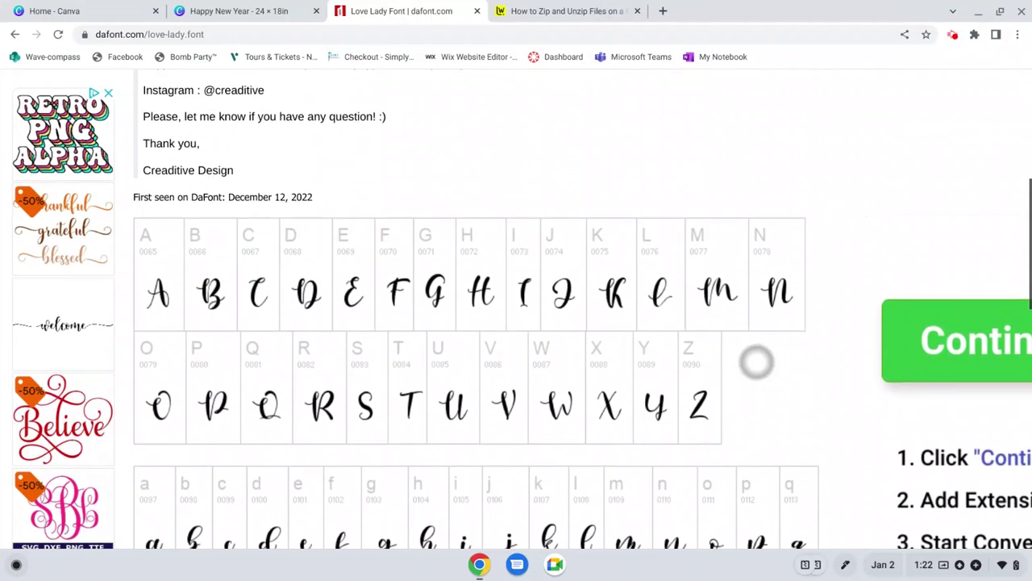
scroll(168, 350, down, 3)
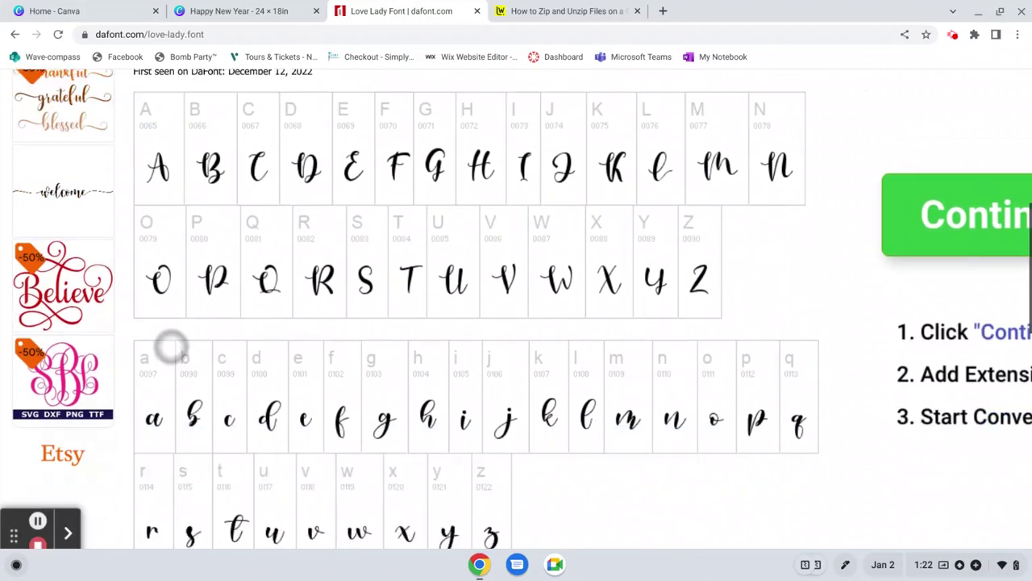
scroll(150, 456, down, 4)
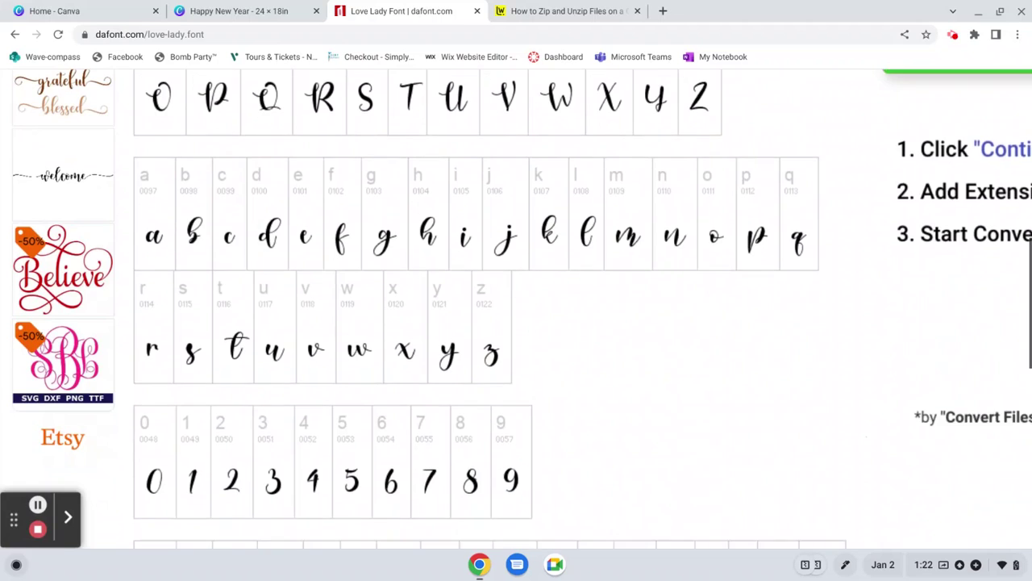
scroll(150, 457, right, 2)
scroll(204, 490, down, 4)
scroll(205, 490, left, 1)
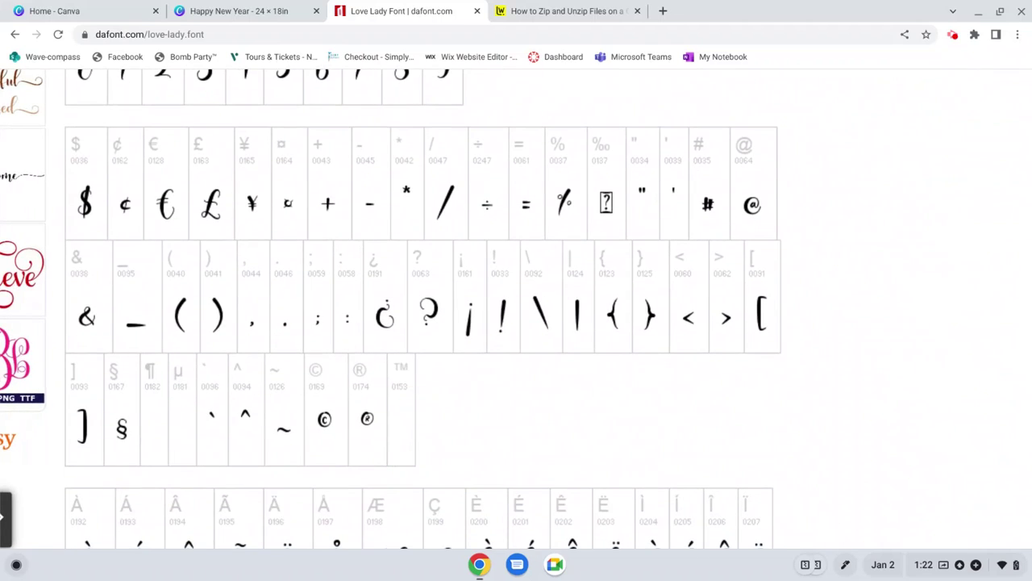
scroll(92, 220, down, 2)
- Go back to the Love Lady preview with the heart and read the author's note beneath it
scroll(88, 357, up, 10)
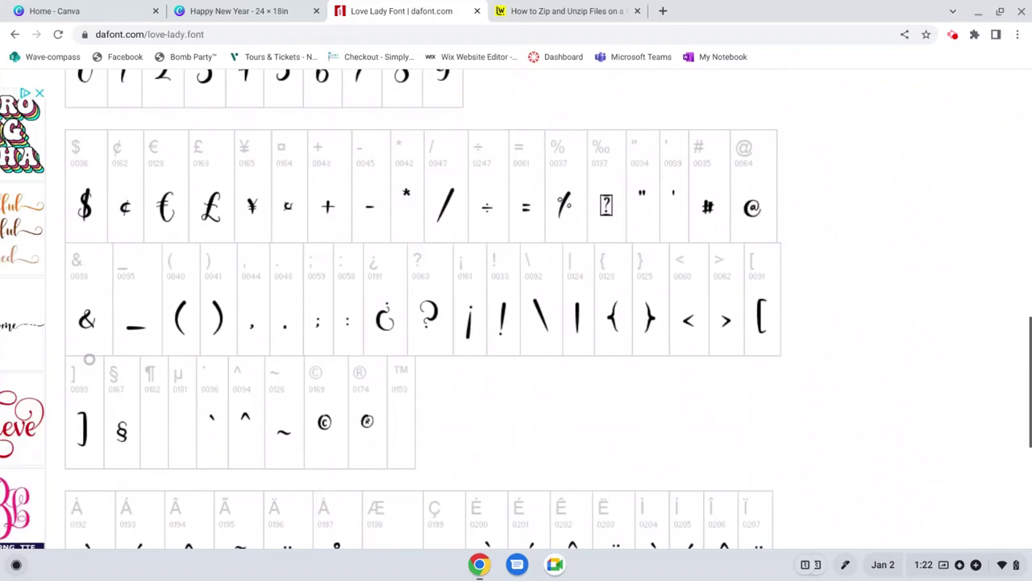
scroll(133, 396, up, 6)
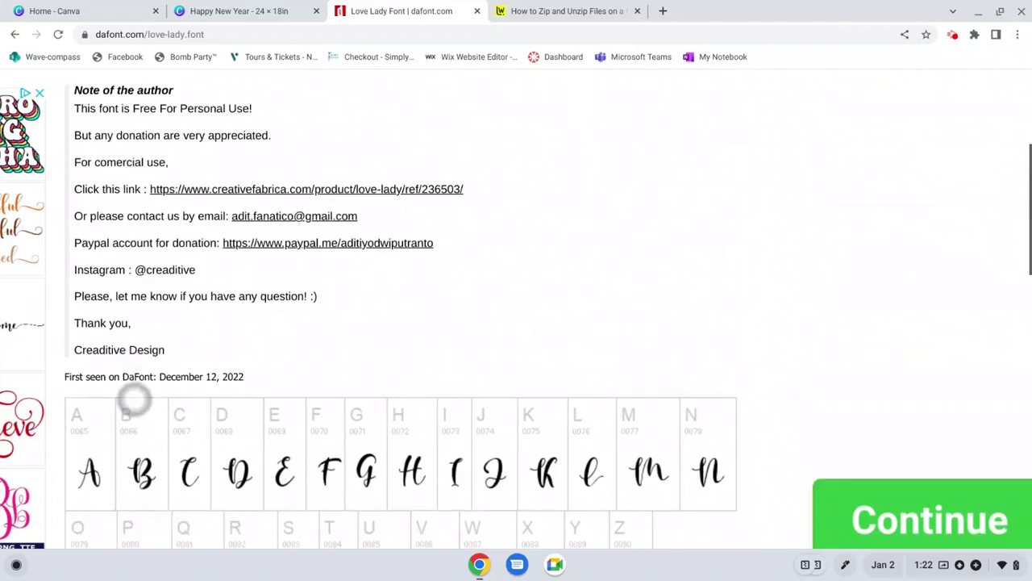
scroll(99, 458, up, 5)
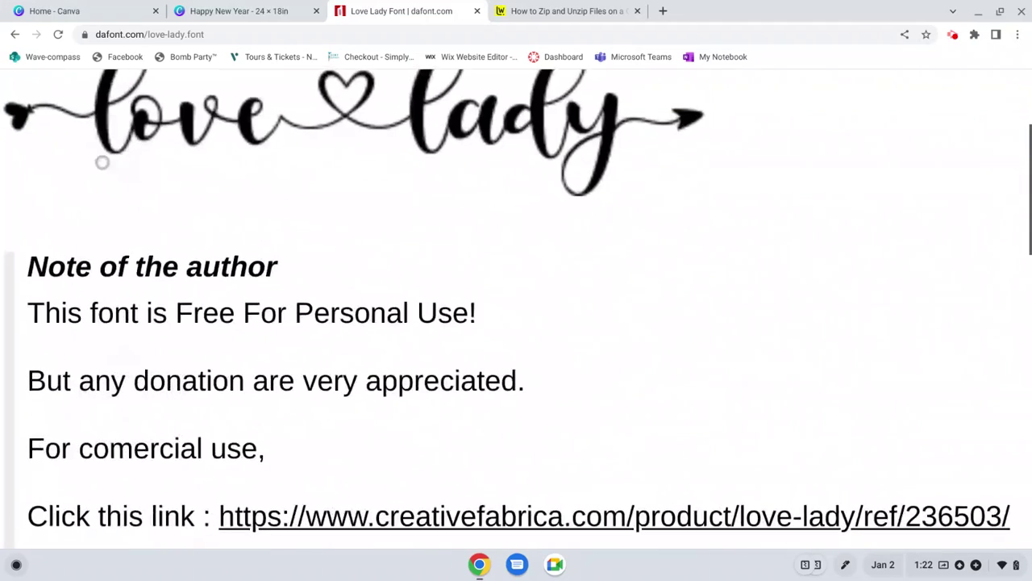
scroll(42, 461, down, 4)
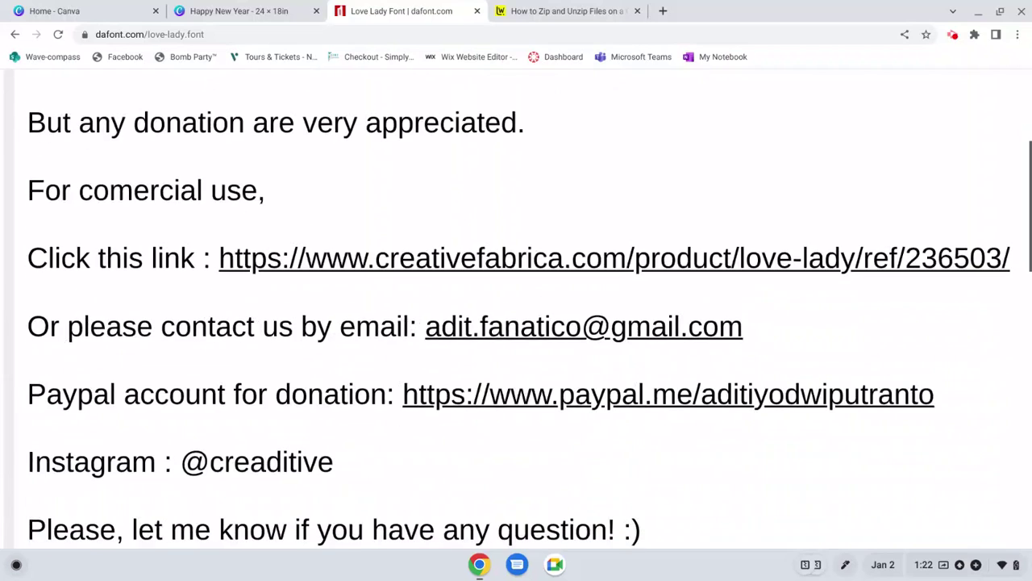
scroll(49, 488, down, 3)
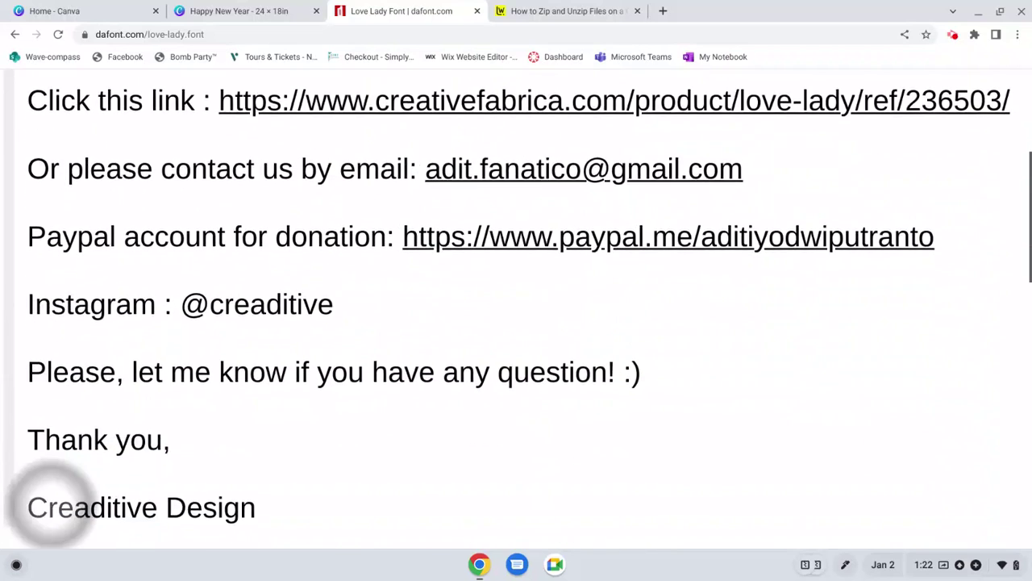
scroll(50, 504, down, 4)
scroll(108, 371, down, 2)
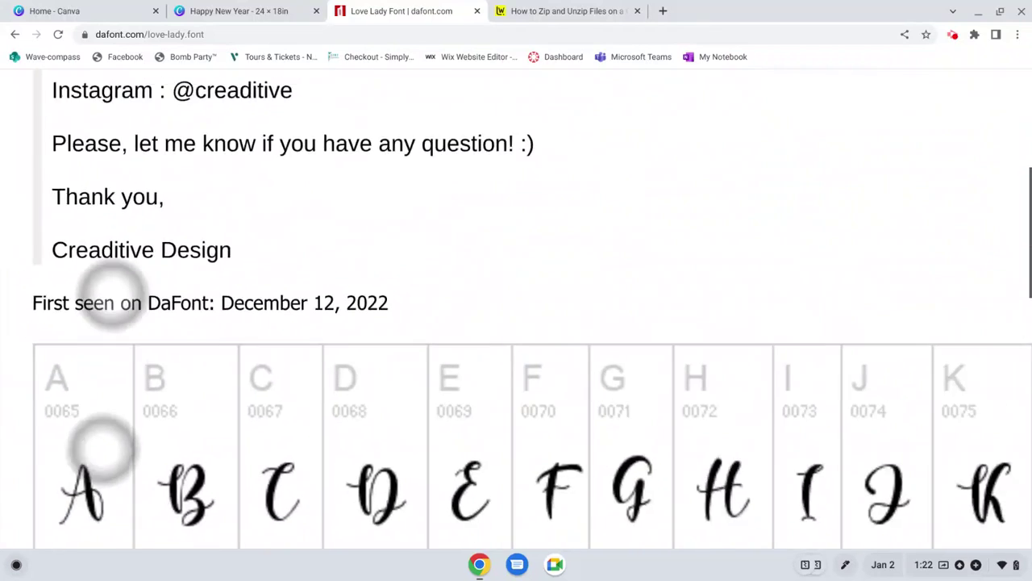
- Check the Love Lady uppercase, lowercase and number tables once more at a smaller magnification
scroll(101, 447, down, 3)
key(ctrl+minus)
scroll(101, 448, down, 3)
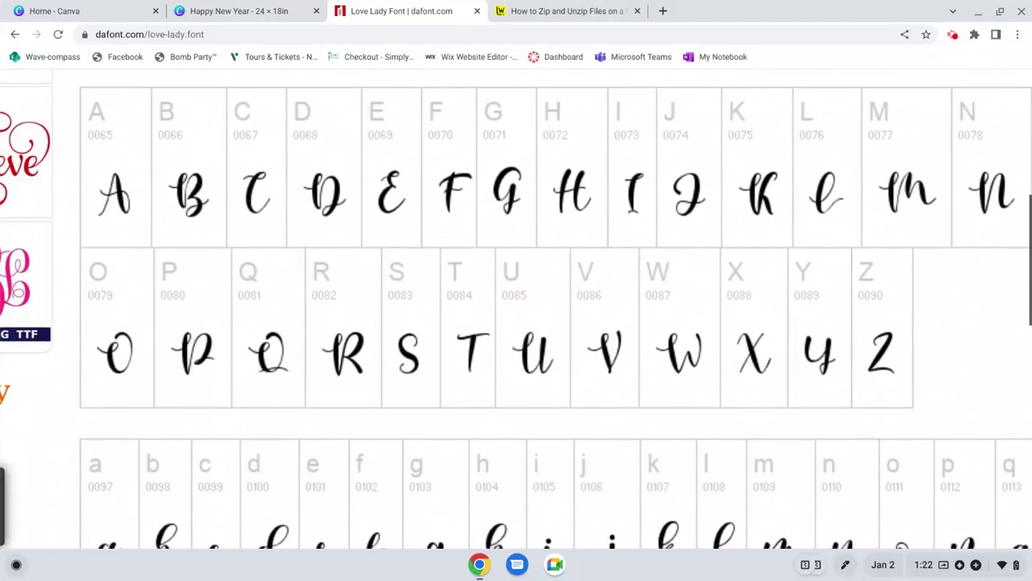
scroll(143, 350, down, 3)
key(ctrl+minus)
key(ctrl+minus)
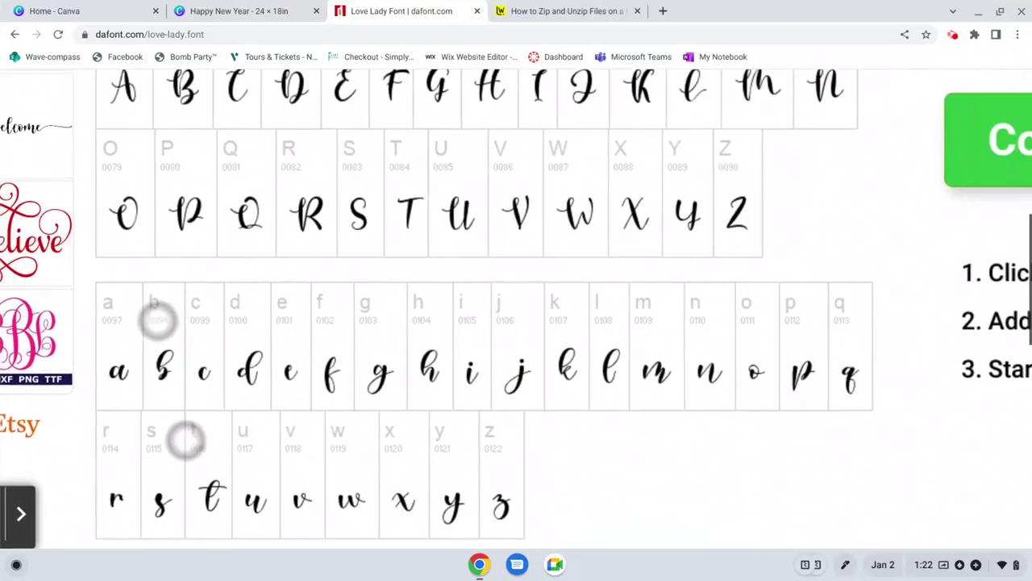
scroll(161, 326, down, 4)
scroll(144, 438, up, 2)
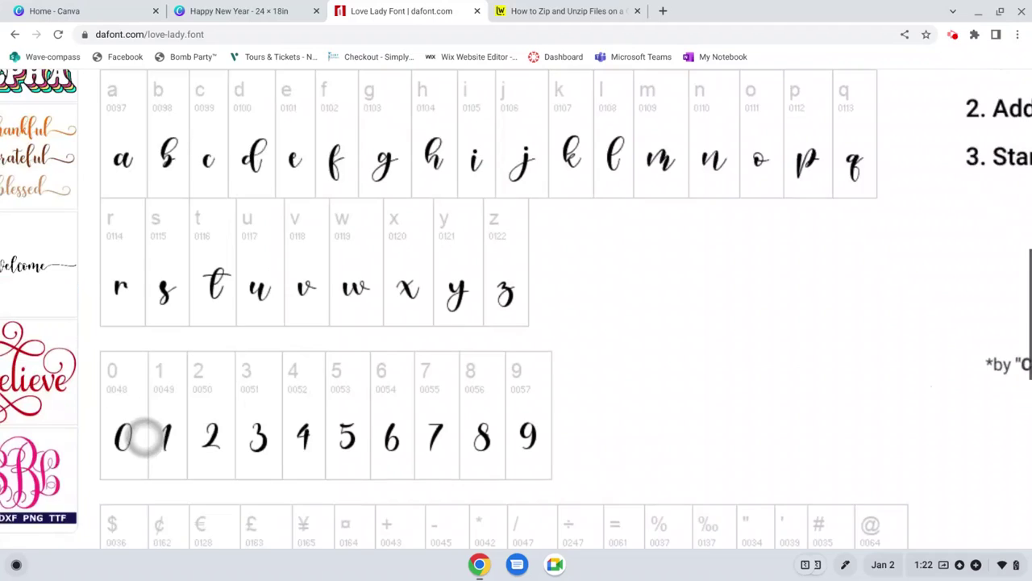
scroll(144, 438, up, 5)
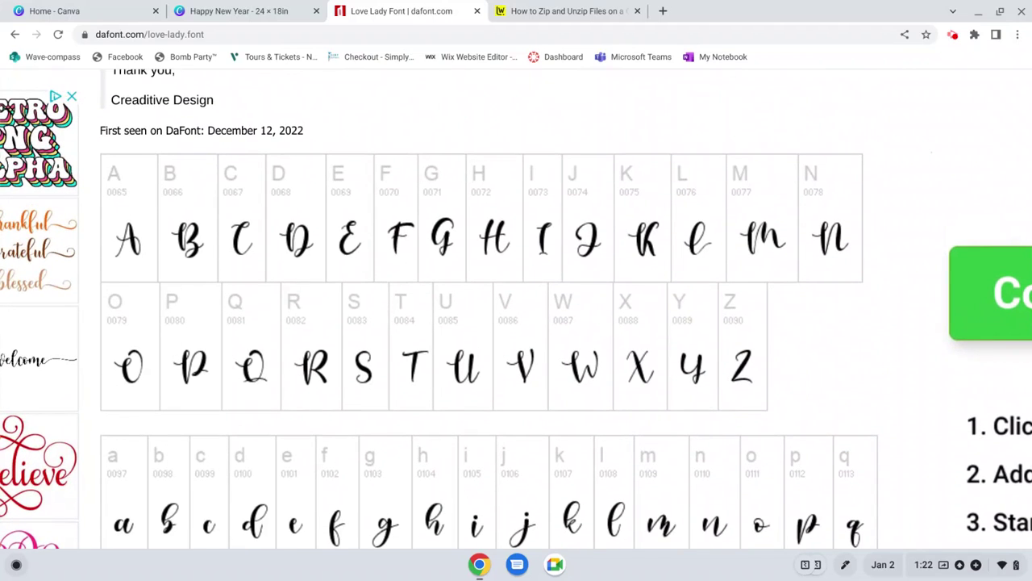
- Compare the "love lady" text in the Canva design with the Love Lady character map on DaFont
key(ctrl+shift+Tab)
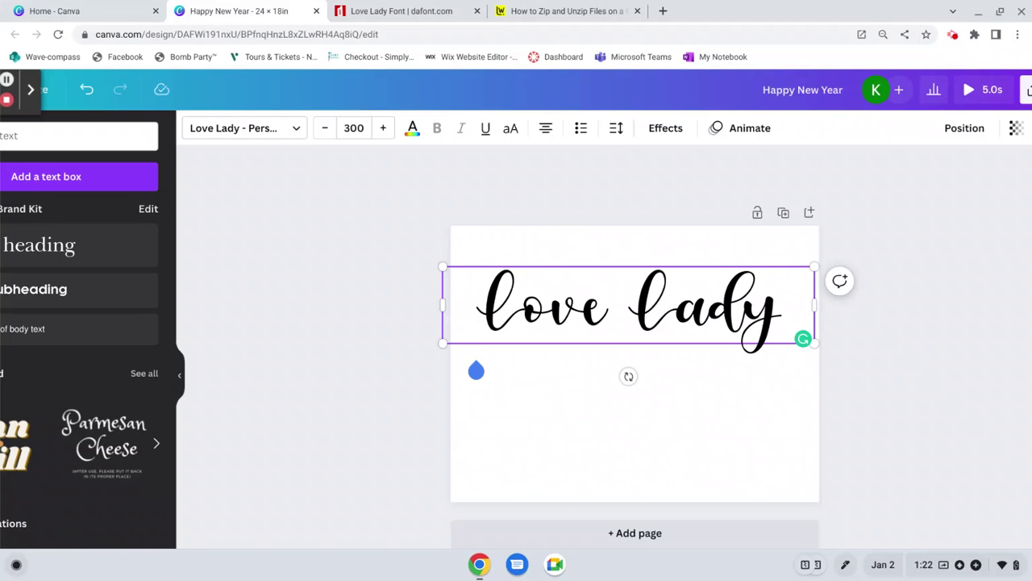
key(ctrl+Tab)
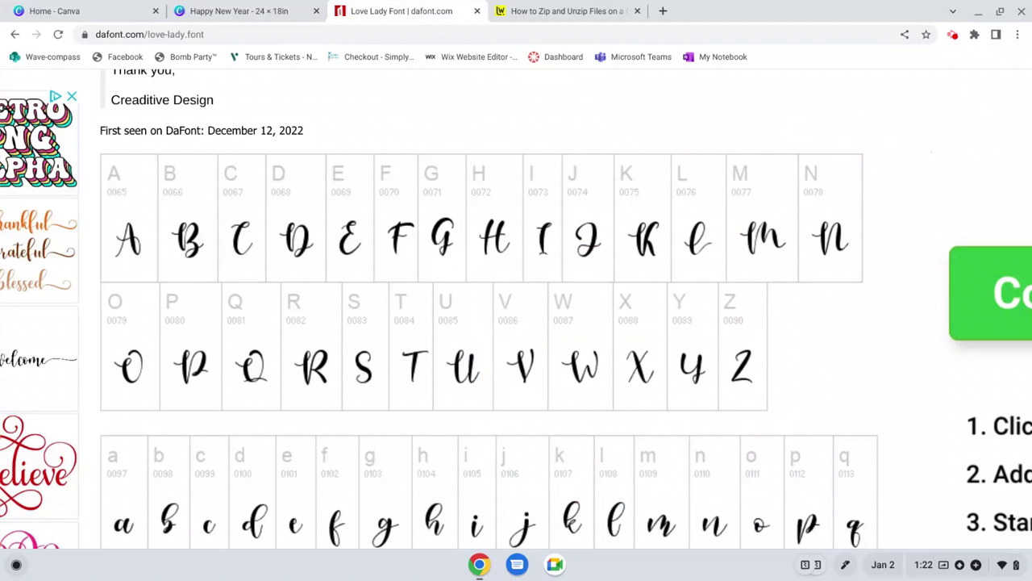
scroll(155, 315, down, 3)
scroll(143, 308, up, 1)
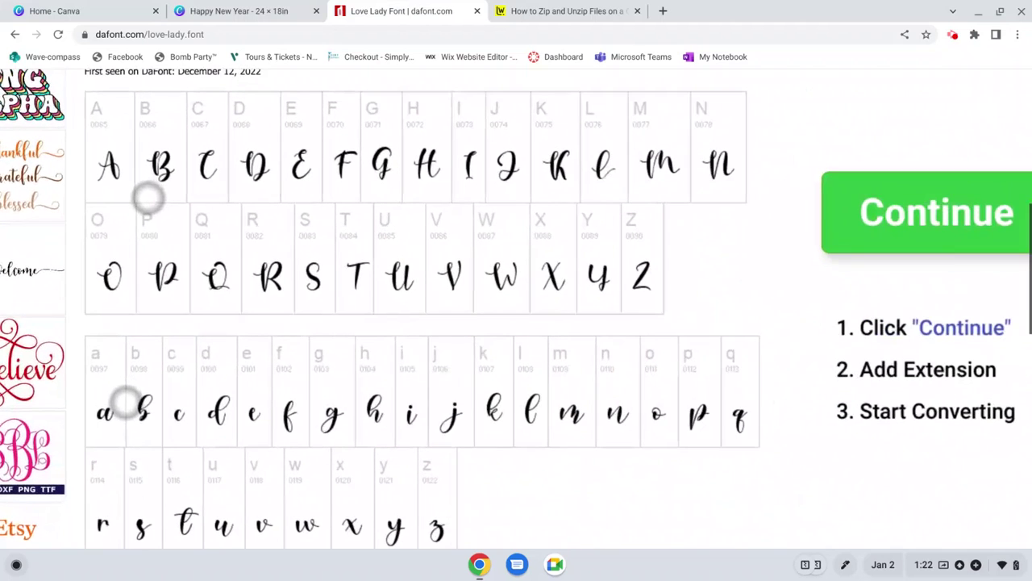
scroll(145, 306, down, 3)
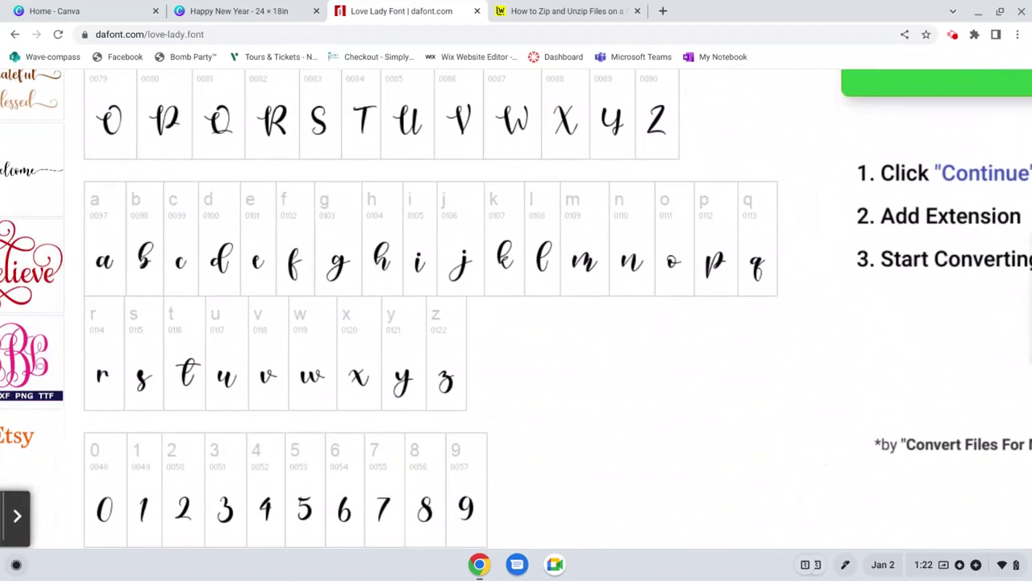
- Look through Love Lady's number and symbol tables, then return to the font preview with the heart and arrow
scroll(111, 387, down, 5)
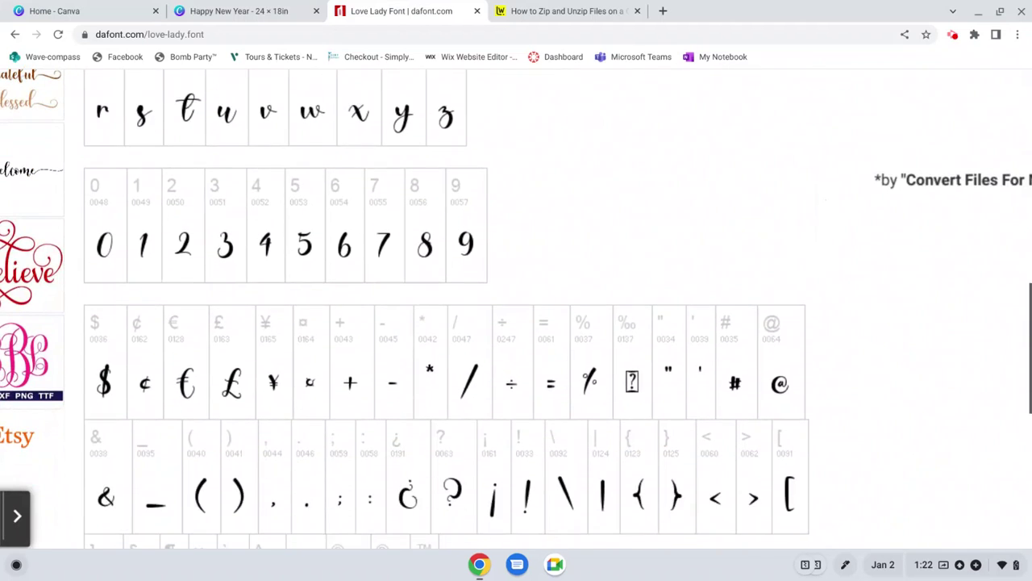
scroll(143, 329, down, 3)
scroll(142, 330, up, 15)
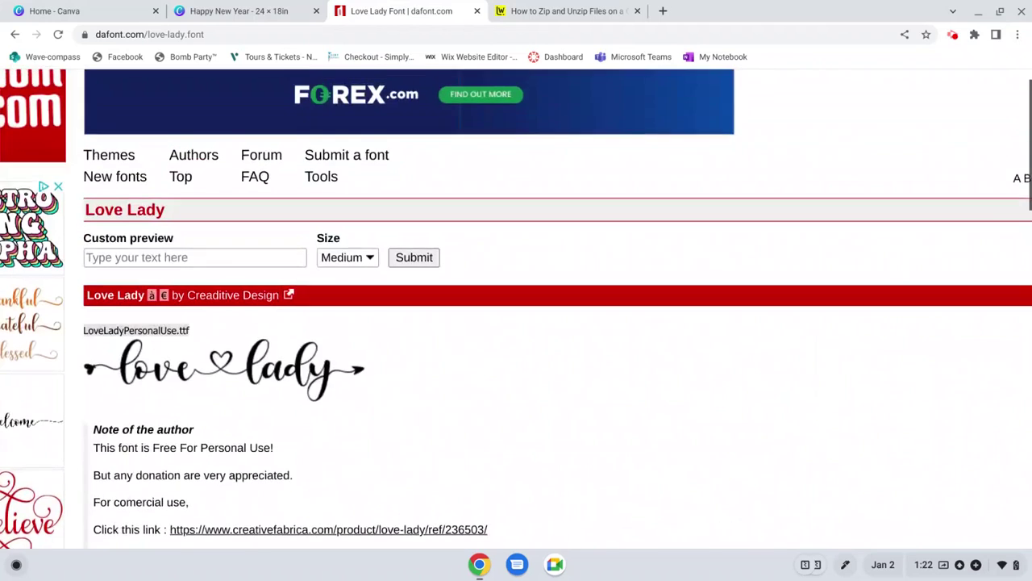
scroll(242, 396, up, 2)
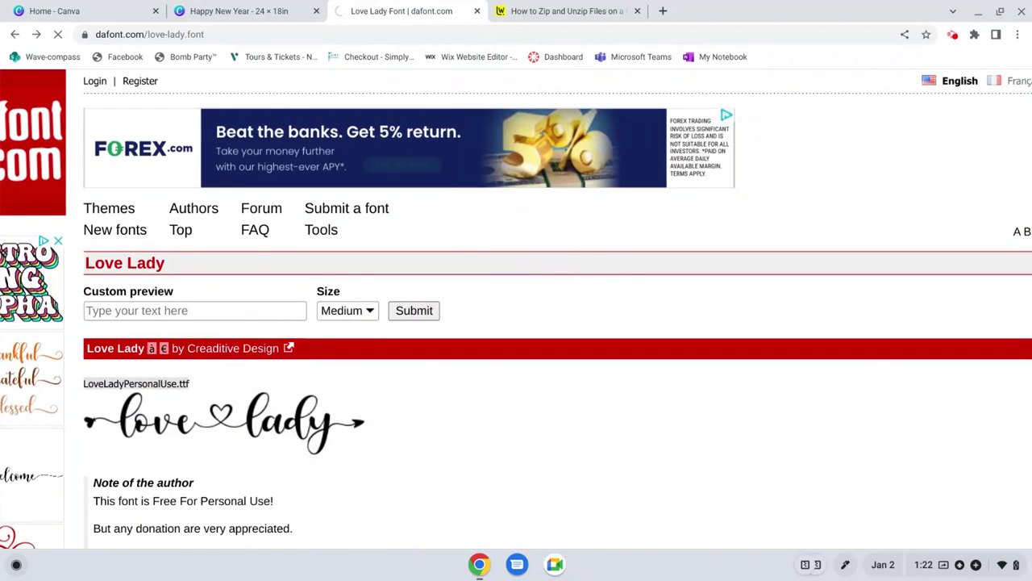
- Go back to the DaFont home page and open the Easter category under Holiday
scroll(108, 454, down, 3)
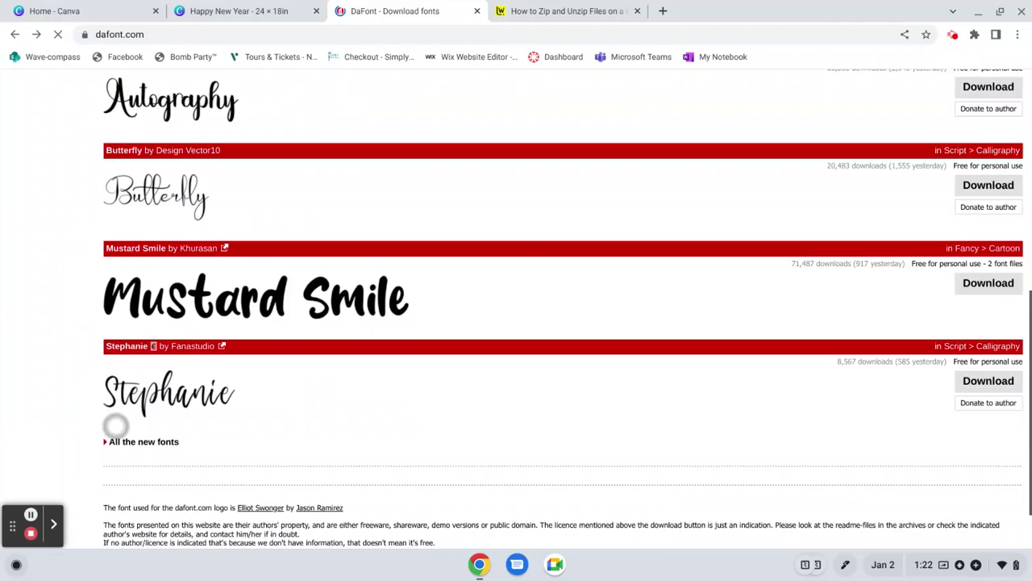
scroll(115, 427, up, 6)
scroll(105, 342, up, 2)
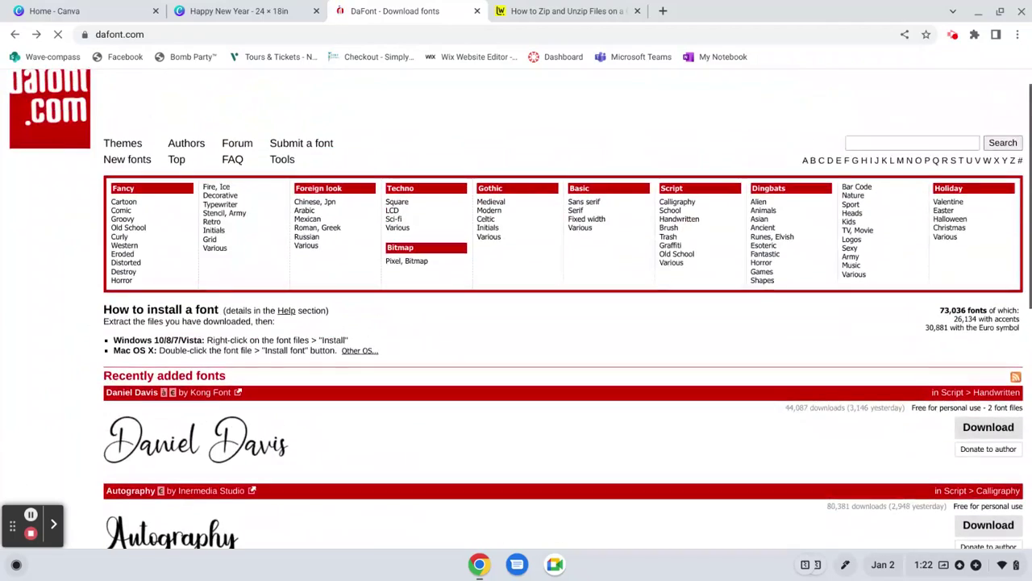
scroll(258, 285, up, 3)
scroll(226, 357, right, 3)
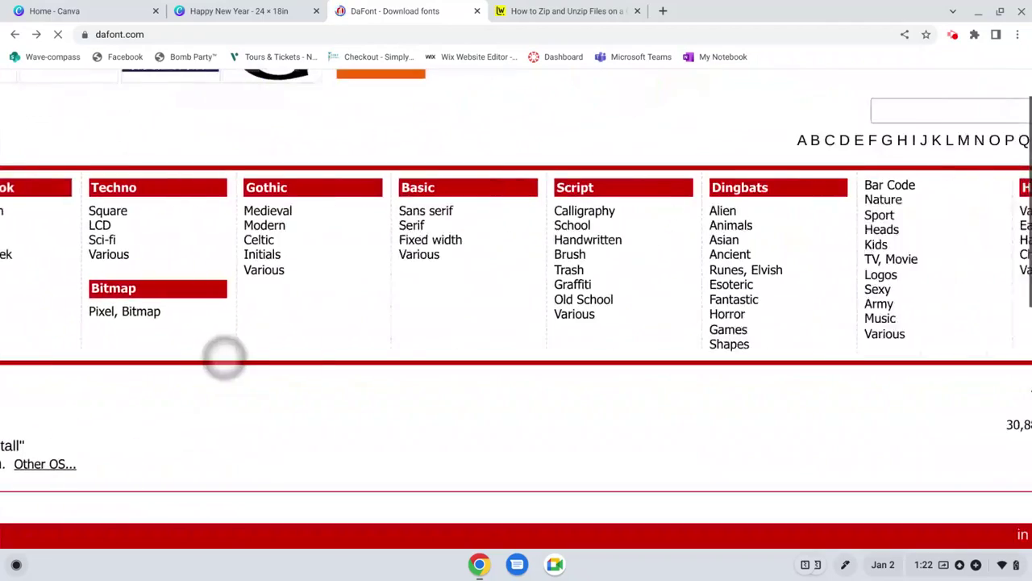
scroll(142, 363, right, 2)
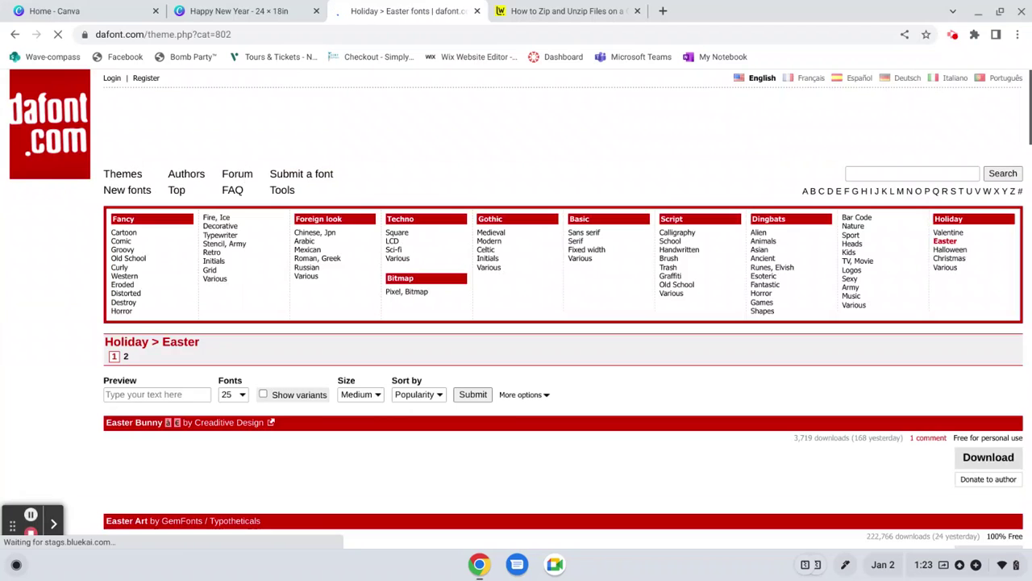
- Look over the Easter font previews and open the Easter Bunny font's page
scroll(648, 421, down, 3)
scroll(416, 250, up, 3)
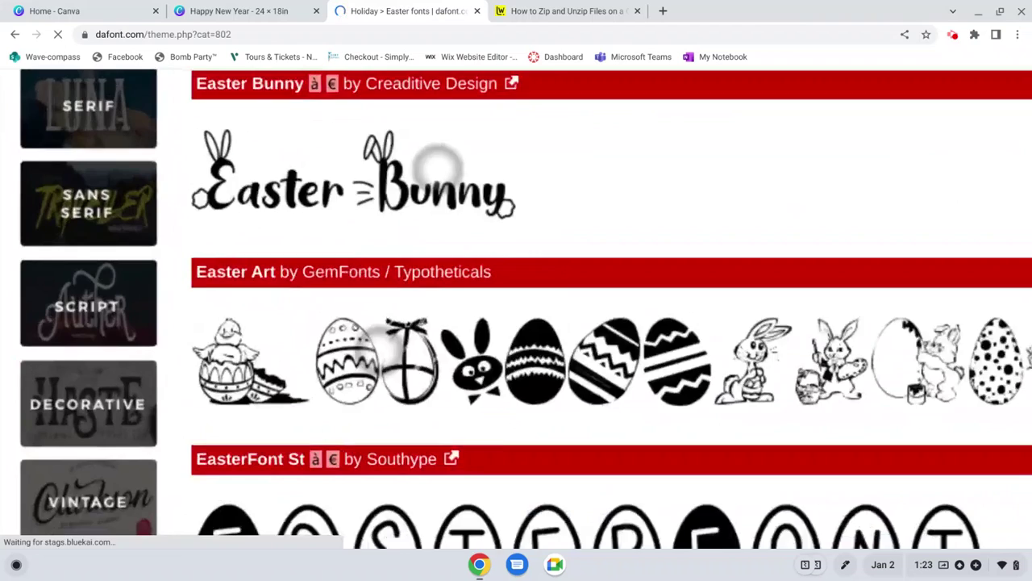
scroll(474, 338, down, 1)
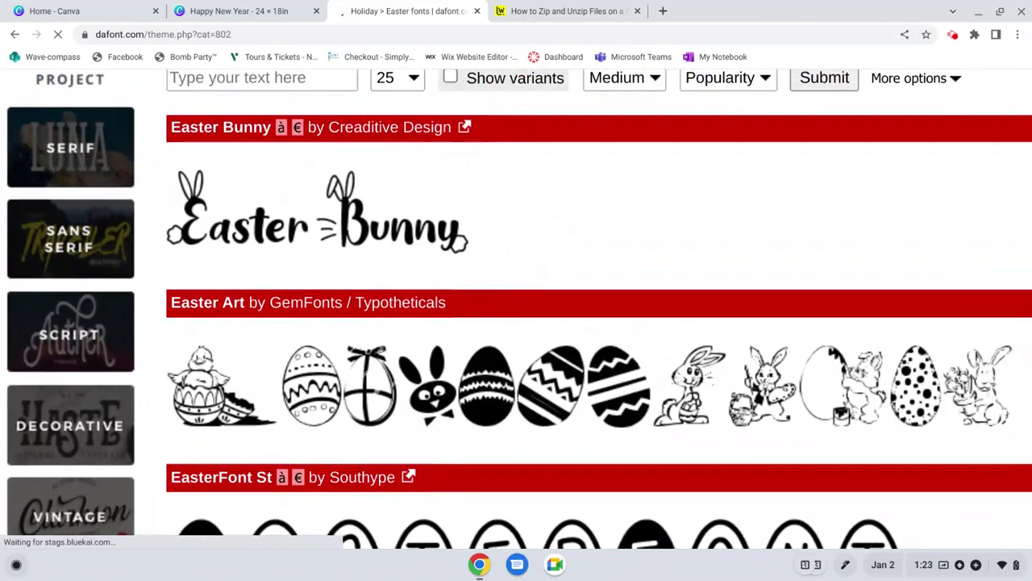
scroll(185, 368, up, 2)
scroll(581, 347, down, 2)
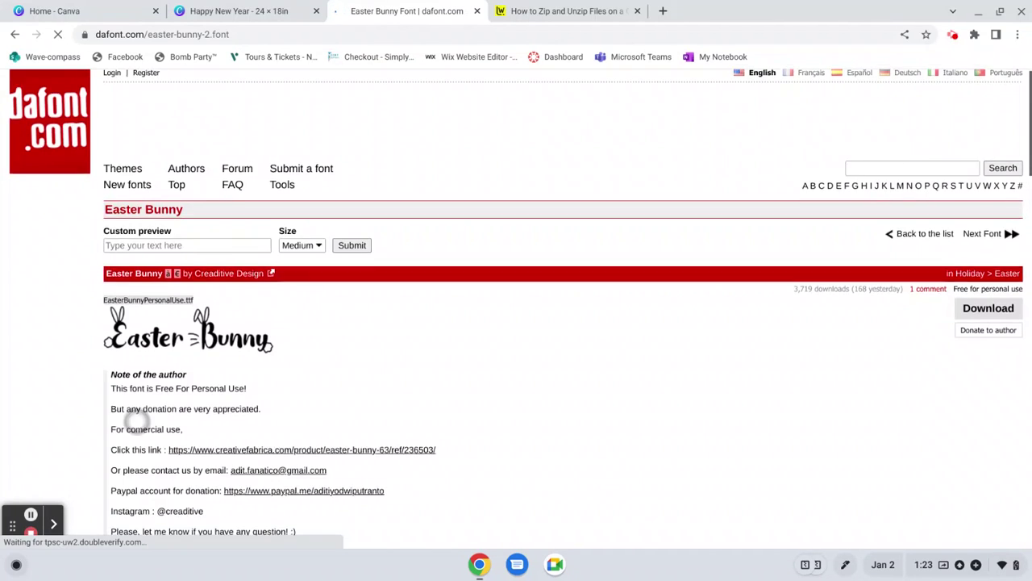
- Examine Easter Bunny's uppercase, lowercase, number, symbol and accented character tables for bunny ears or tails
scroll(137, 422, down, 6)
scroll(115, 386, down, 10)
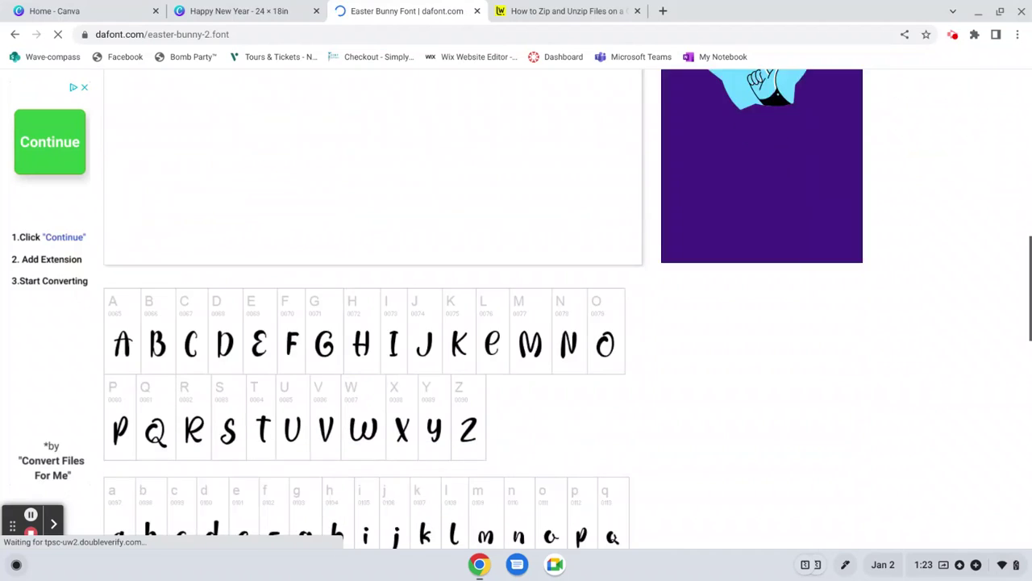
scroll(100, 310, down, 5)
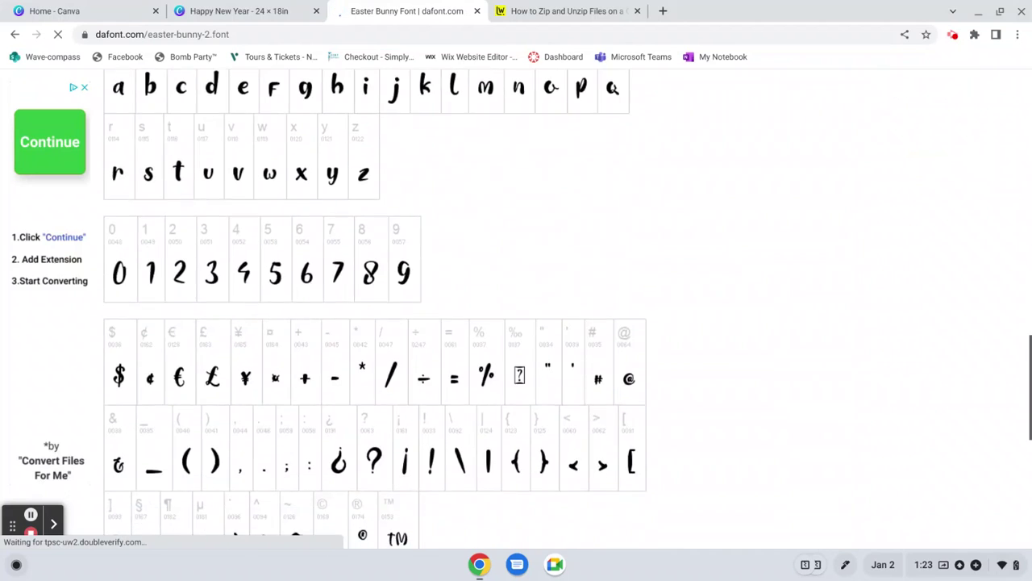
scroll(138, 428, down, 3)
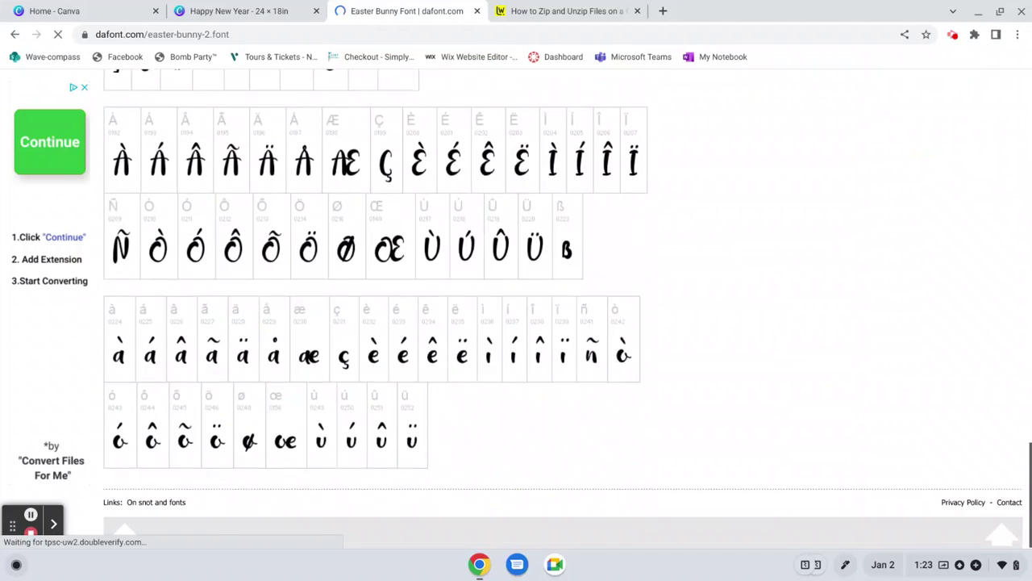
scroll(138, 428, up, 5)
scroll(375, 309, up, 7)
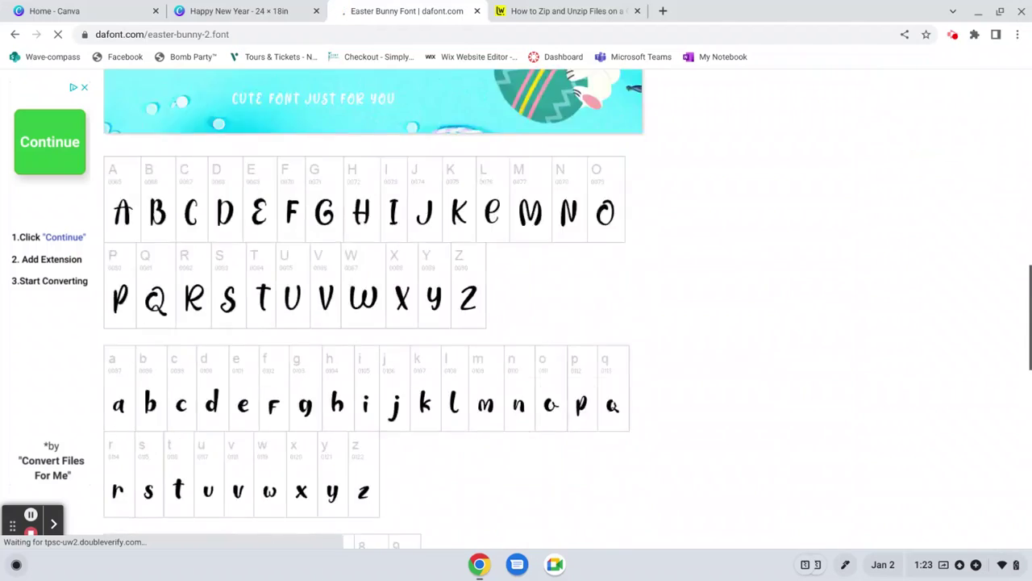
- Compare the decorated lettering in the Easter Bunny promotional image with the plain letters in its character map
scroll(424, 296, up, 3)
scroll(522, 400, down, 3)
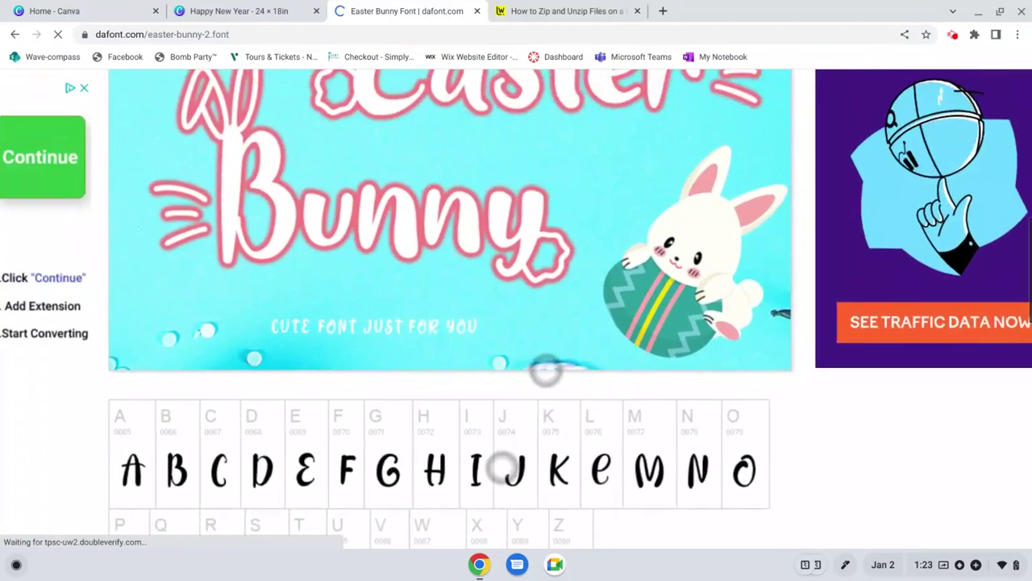
scroll(527, 414, up, 2)
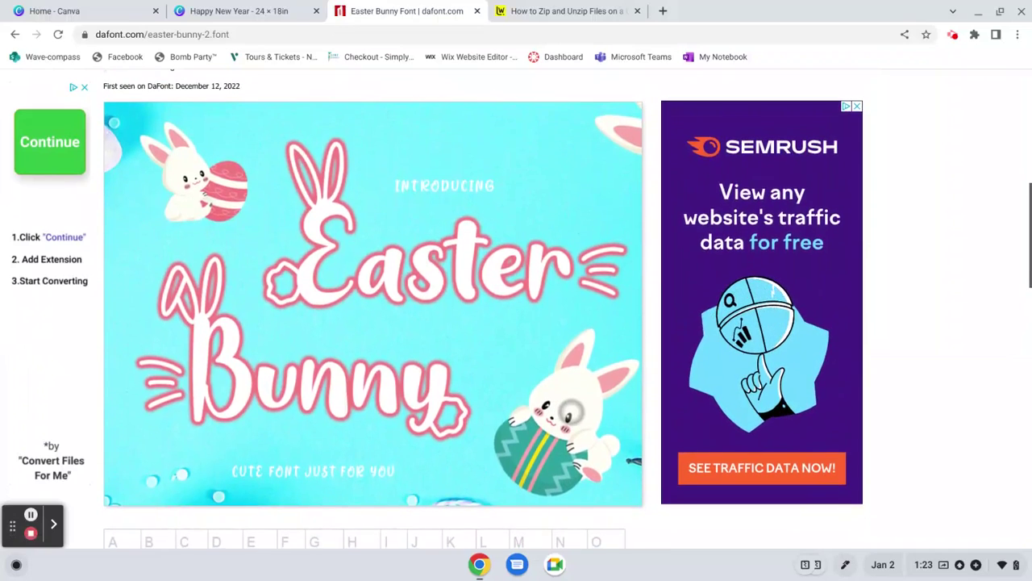
scroll(557, 433, down, 5)
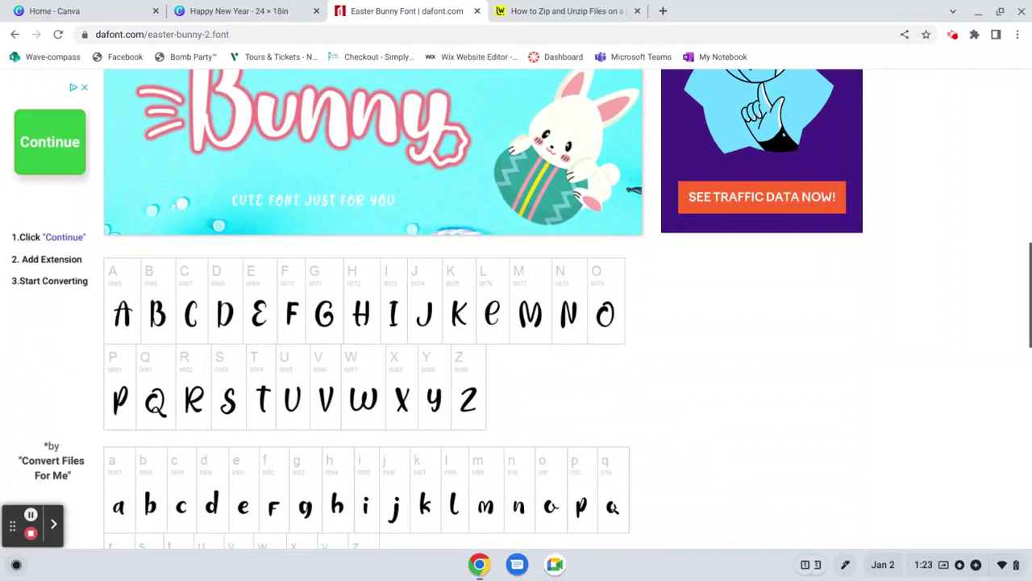
scroll(499, 441, down, 2)
scroll(588, 293, up, 2)
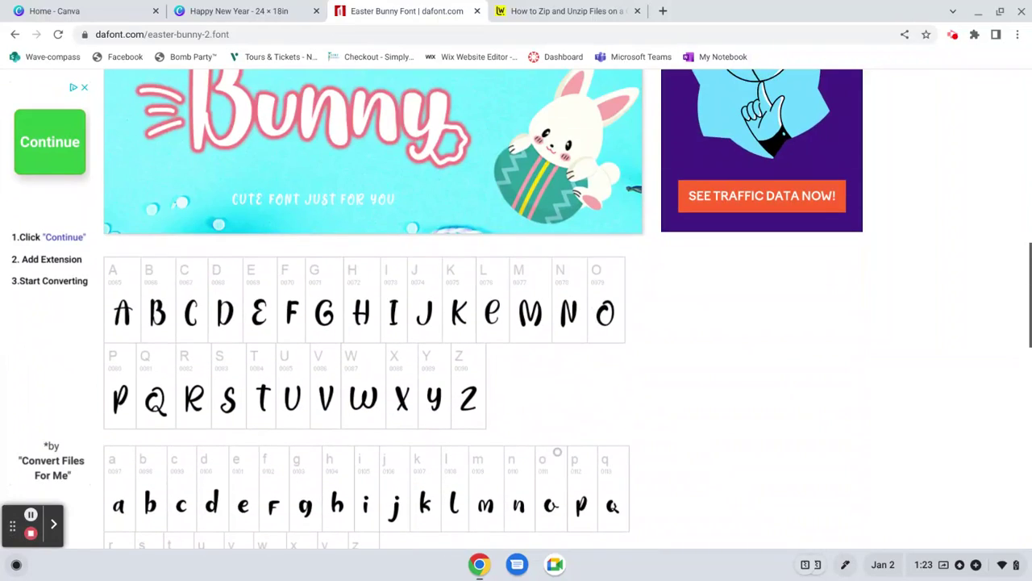
- Check the "love lady" text in the Canva design, then return to DaFont's Easter Bunny promotional image
key(ctrl+shift+Tab)
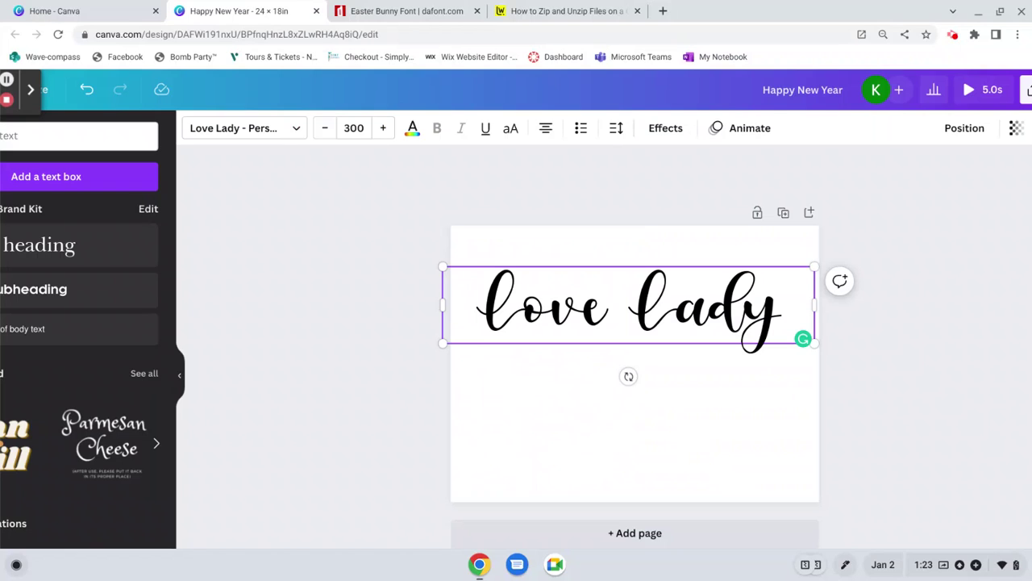
key(ctrl+Tab)
scroll(399, 311, up, 3)
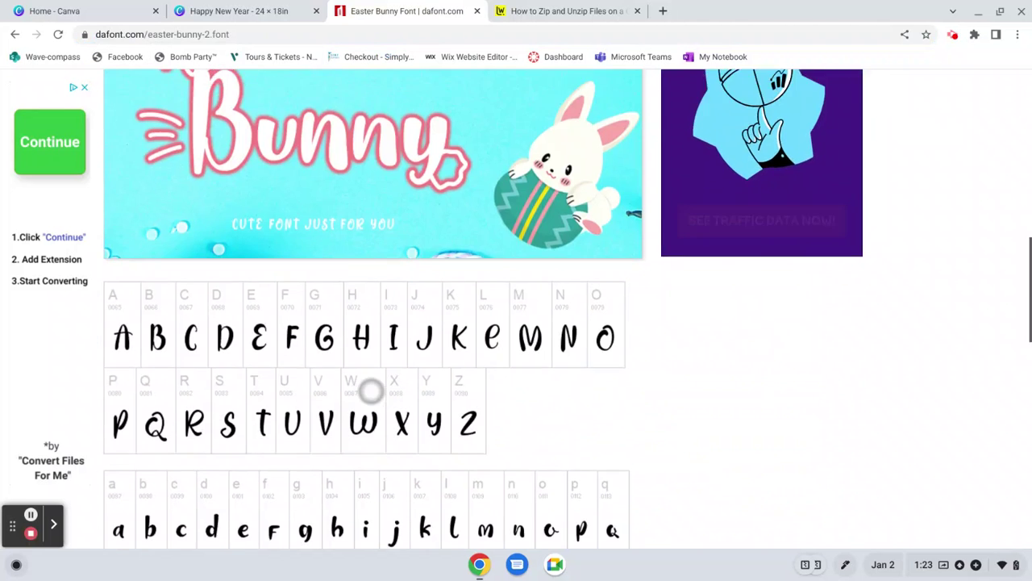
scroll(399, 310, up, 3)
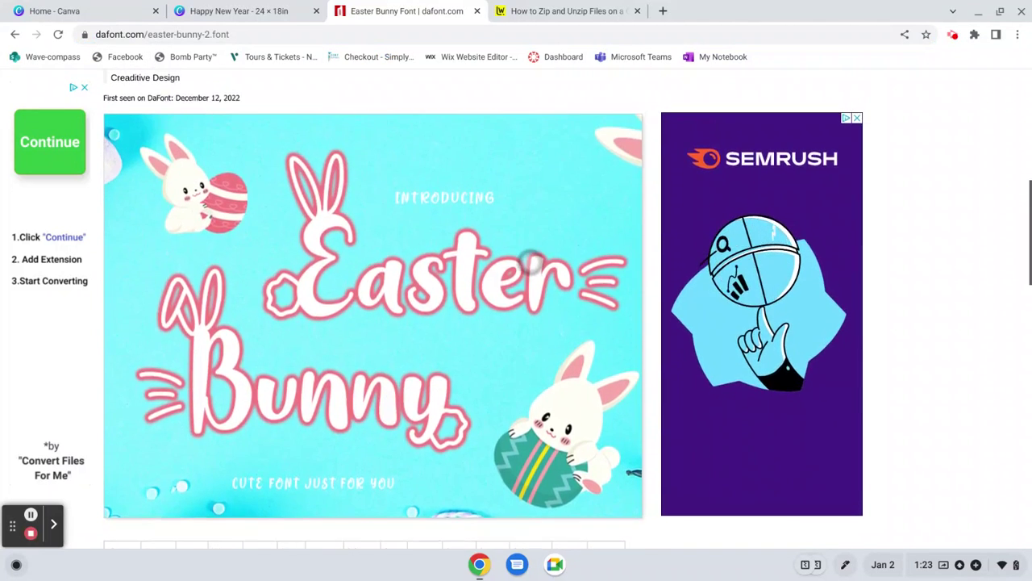
scroll(528, 415, up, 1)
- Switch to the Canva design, view the "love lady" text without its selection frame, and select the text again
key(ctrl+shift+Tab)
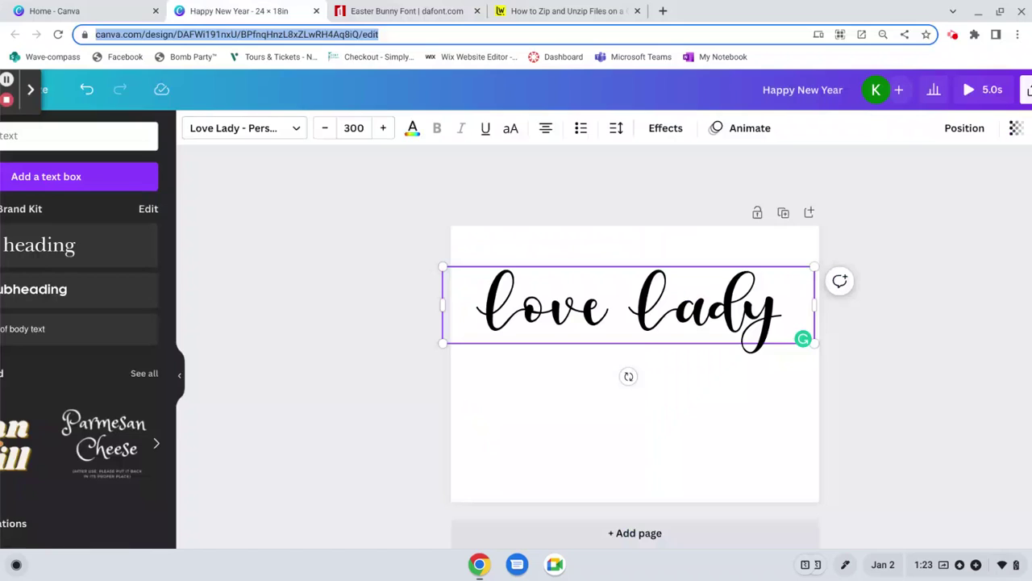
click(933, 233)
scroll(933, 232, down, 1)
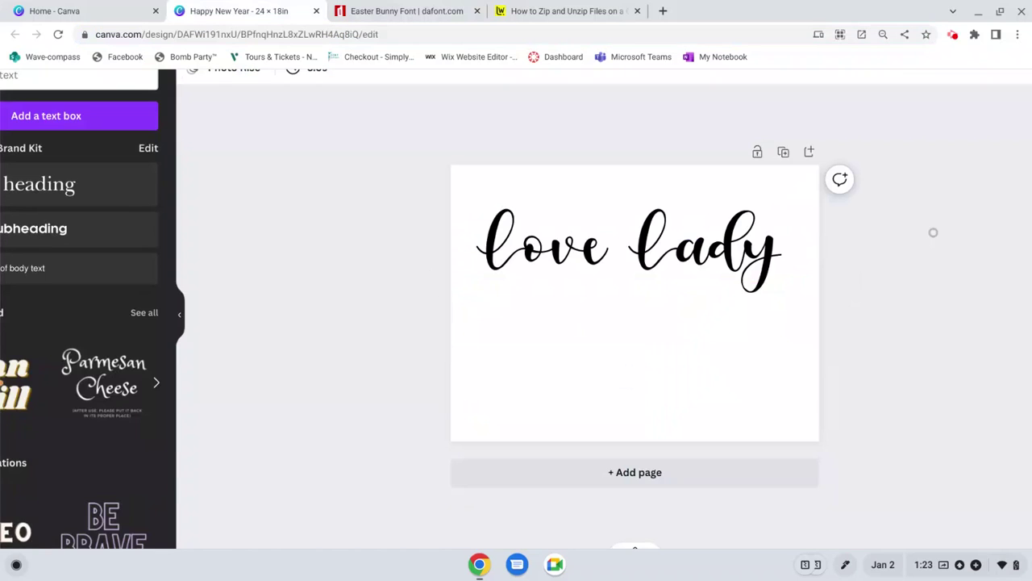
scroll(921, 294, up, 1)
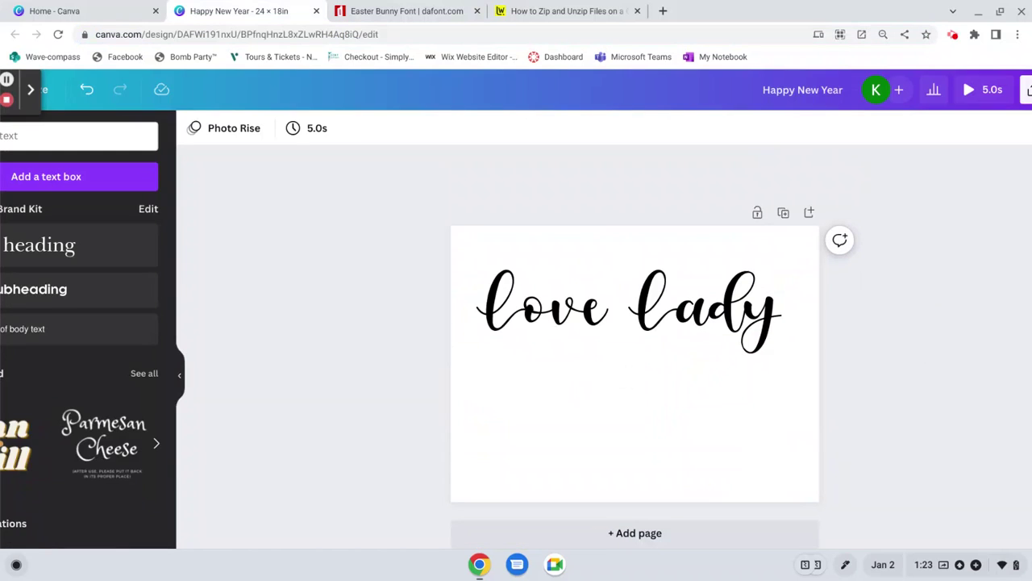
click(759, 323)
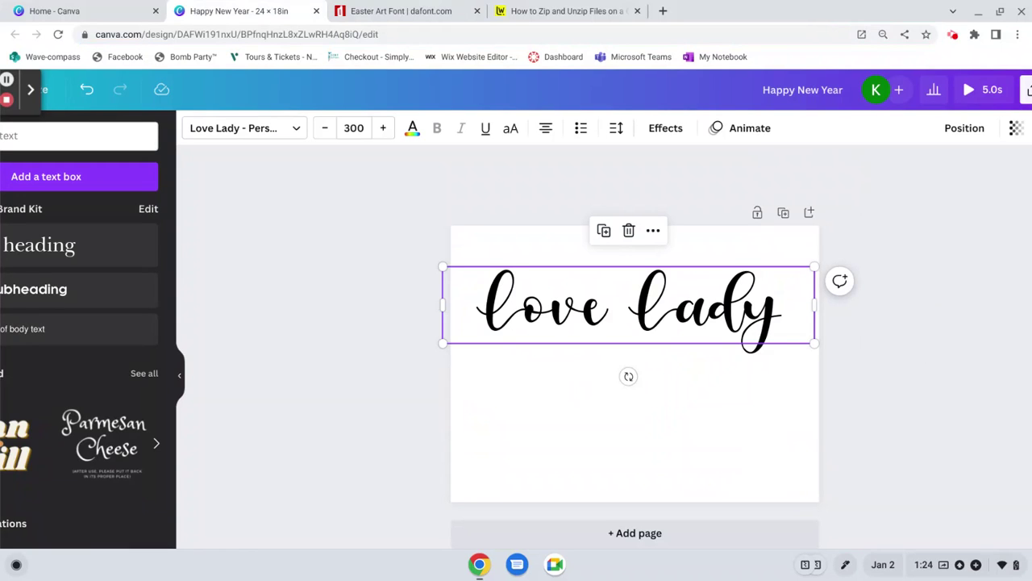
- Switch to the Easter Art font page on DaFont and look through its picture characters for each letter
key(ctrl+Tab)
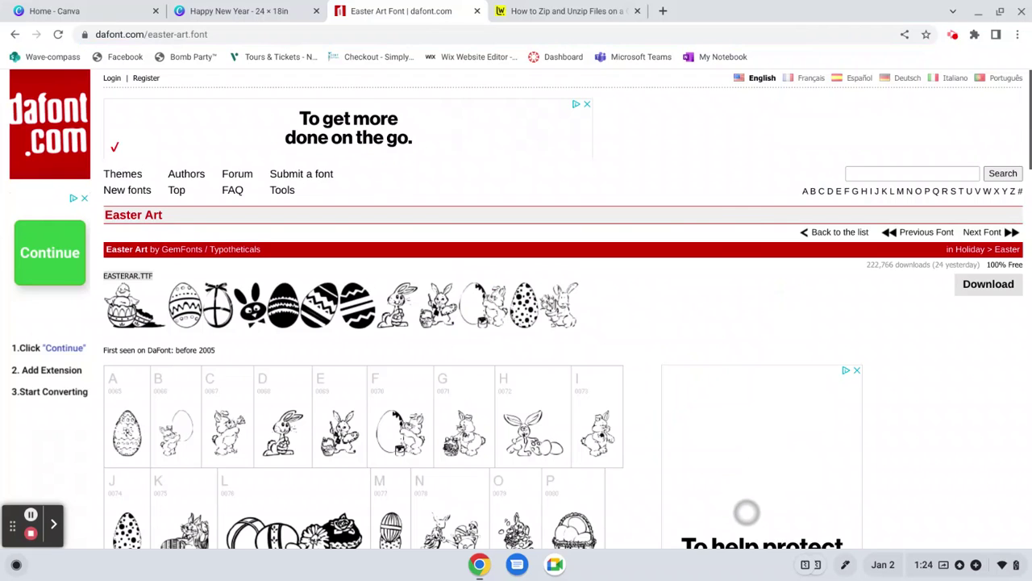
scroll(766, 302, down, 3)
scroll(853, 106, down, 3)
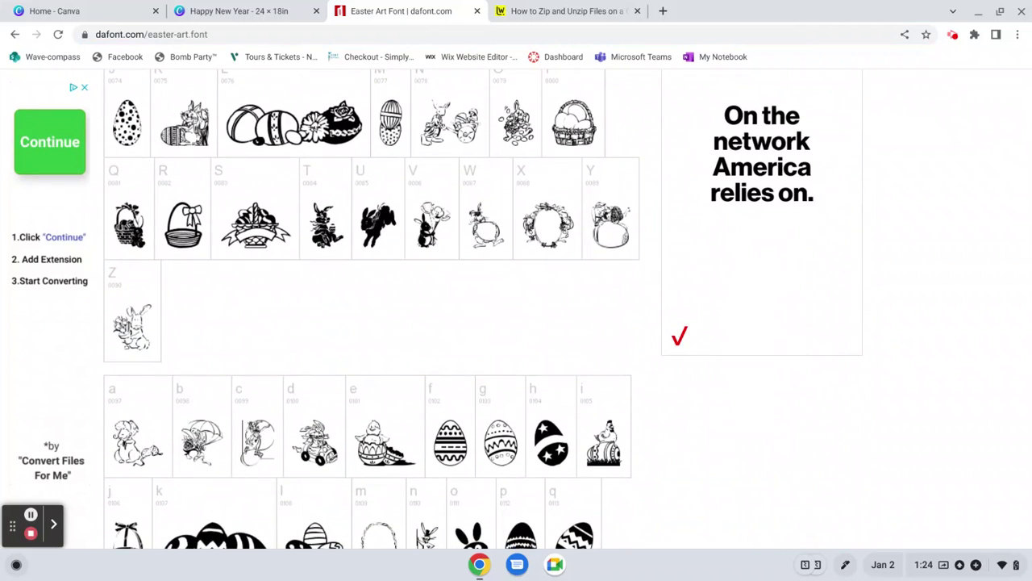
scroll(557, 183, down, 3)
scroll(634, 288, up, 3)
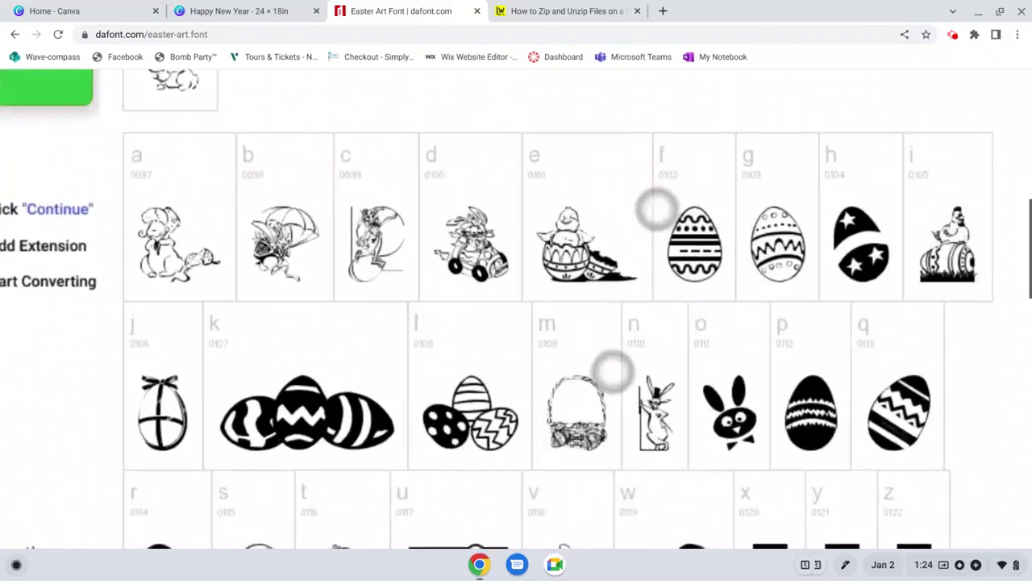
scroll(696, 480, up, 7)
scroll(696, 479, up, 3)
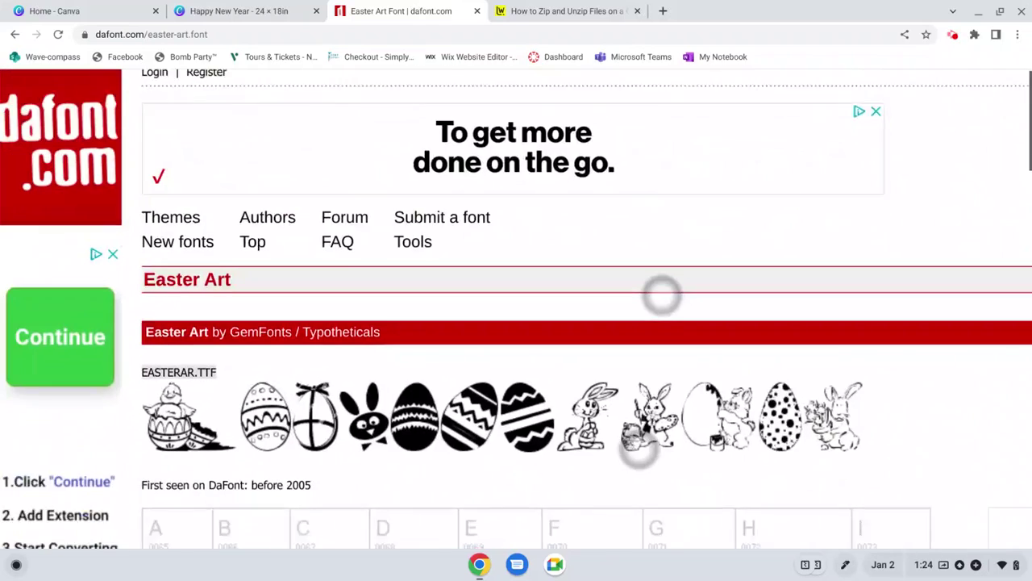
- Examine the Easter Art sample line of eggs and bunnies at an enlarged size
scroll(661, 295, down, 1)
scroll(516, 308, up, 1)
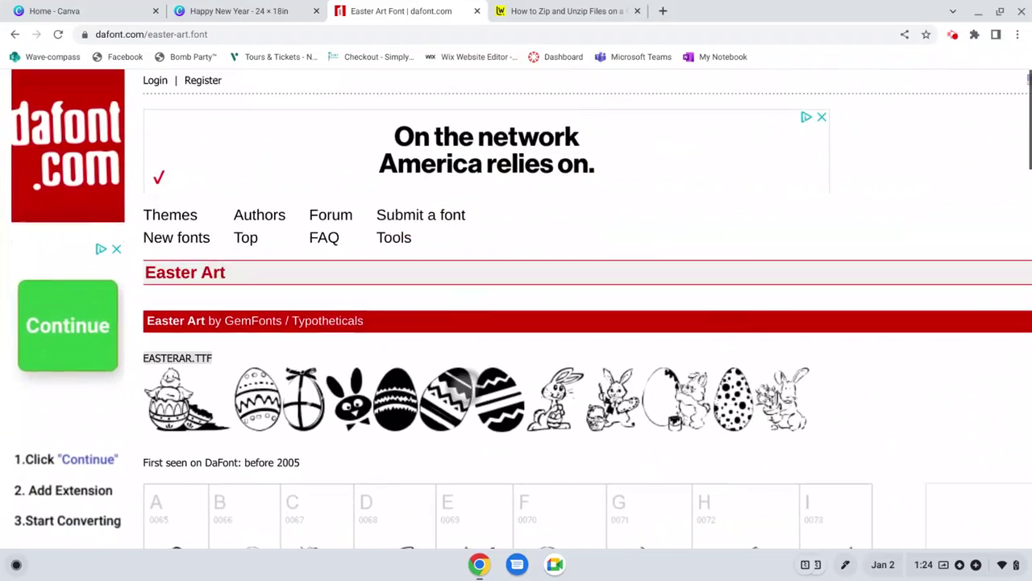
scroll(516, 308, right, 1)
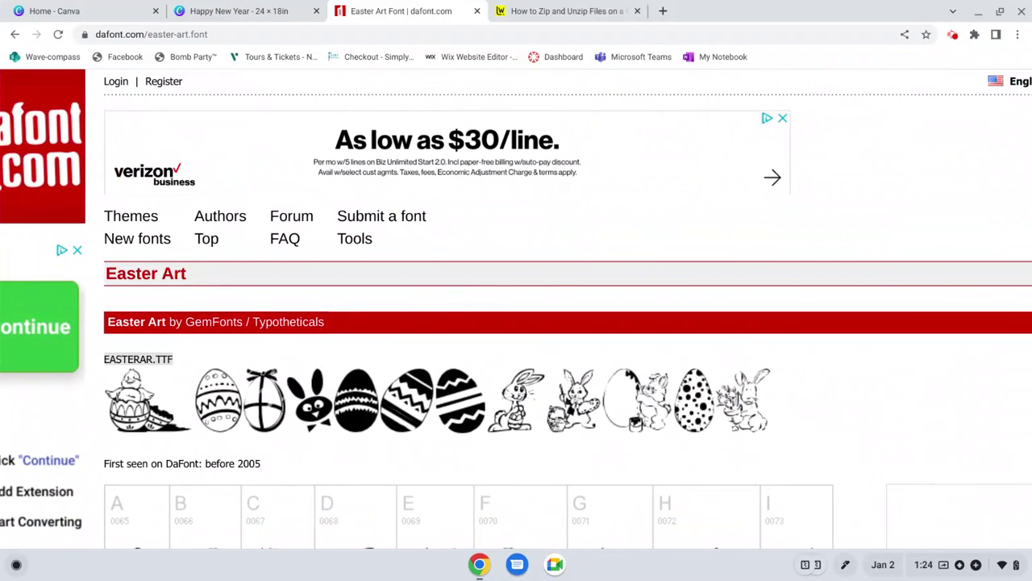
scroll(771, 398, right, 2)
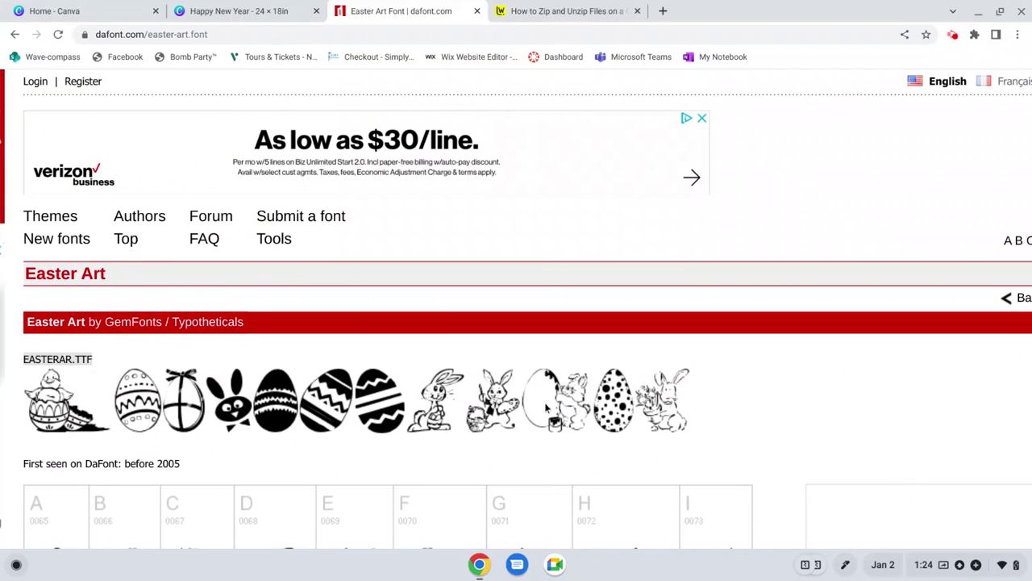
- Review Easter Art's uppercase and lowercase tables to see which picture belongs to each letter
scroll(626, 426, down, 5)
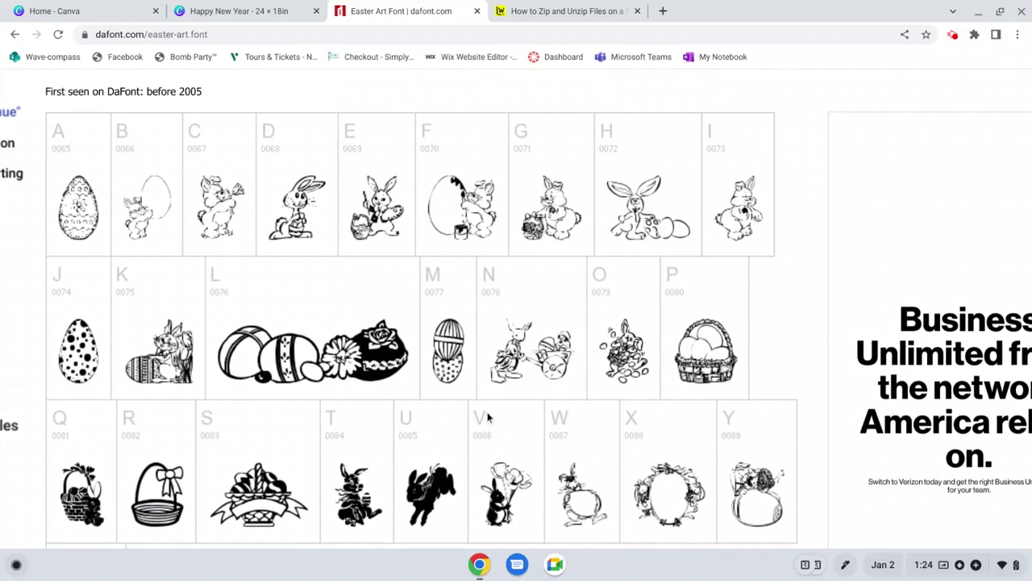
scroll(488, 417, down, 10)
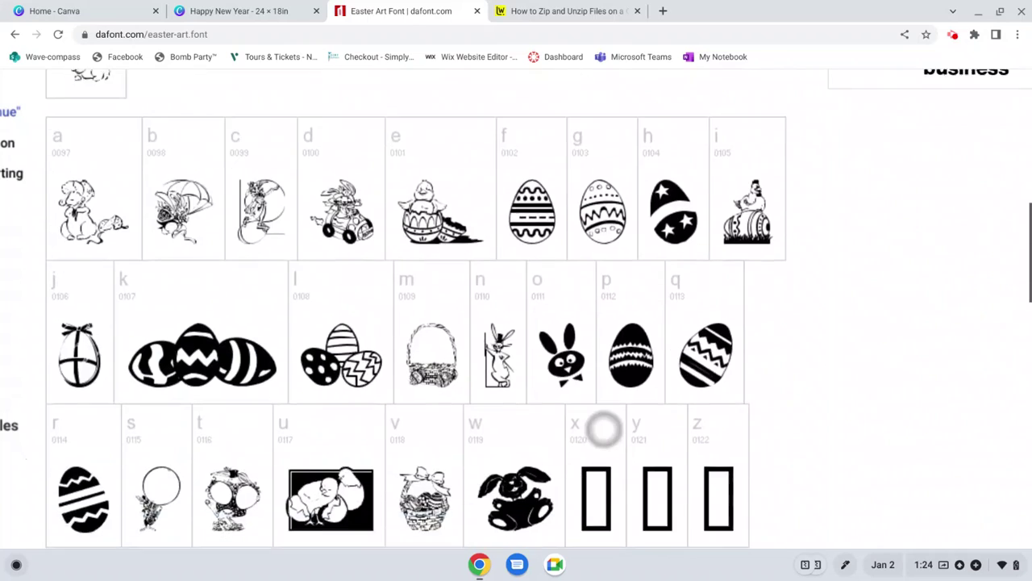
scroll(810, 401, down, 2)
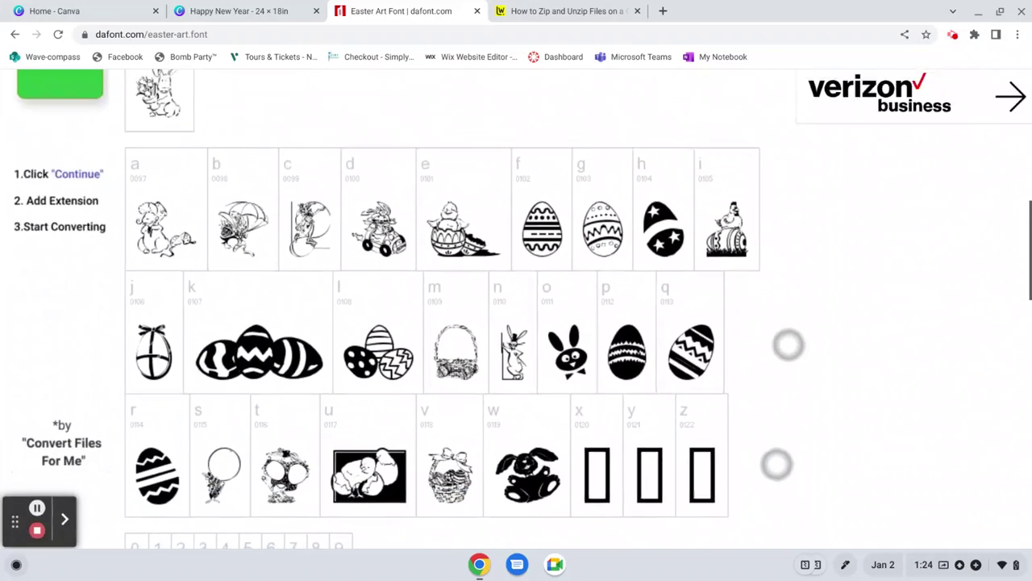
- Compare Easter Art's uppercase and lowercase tables to check which letters have a picture assigned
scroll(793, 344, up, 5)
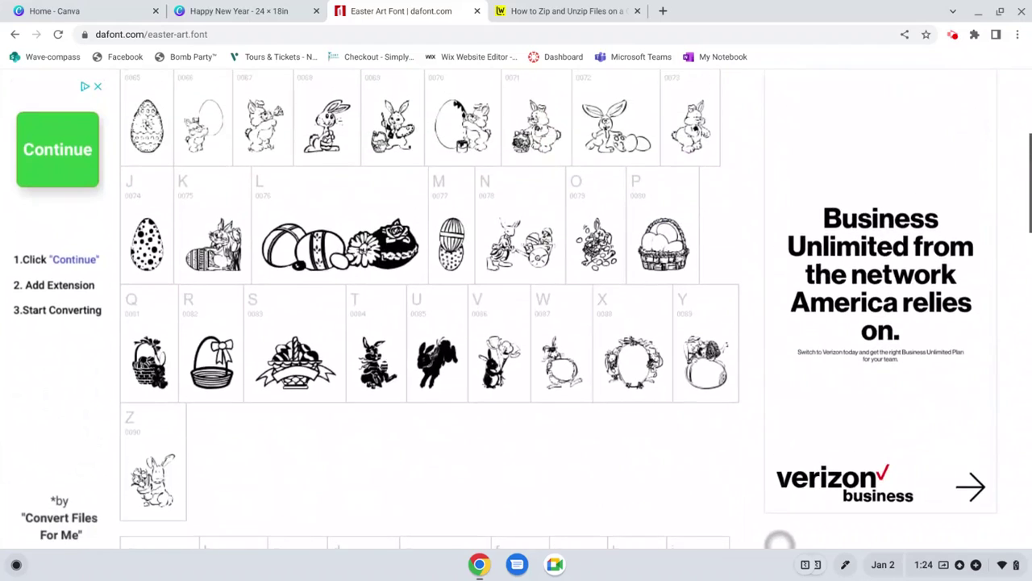
scroll(779, 538, down, 5)
scroll(726, 179, down, 2)
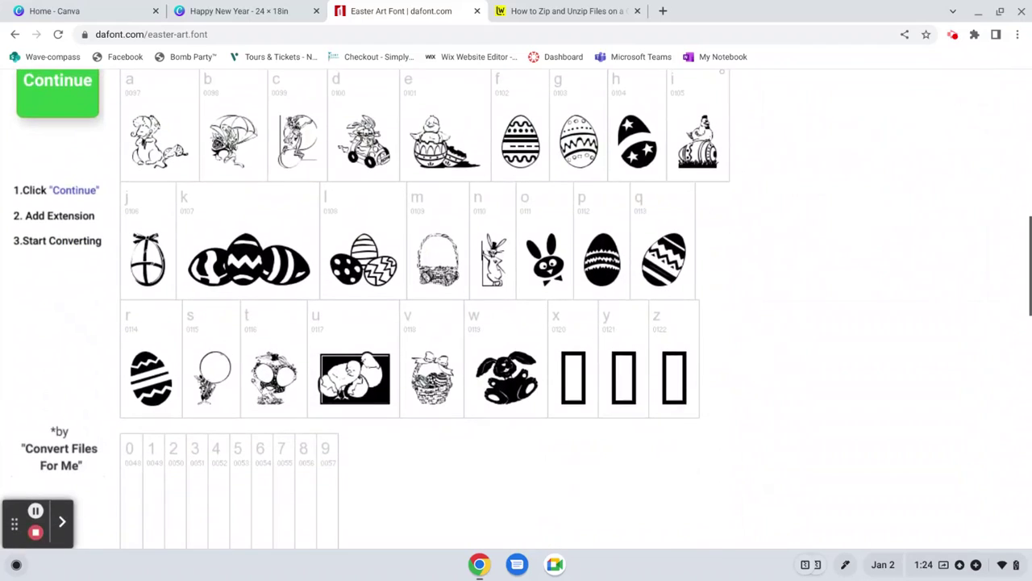
scroll(814, 353, up, 2)
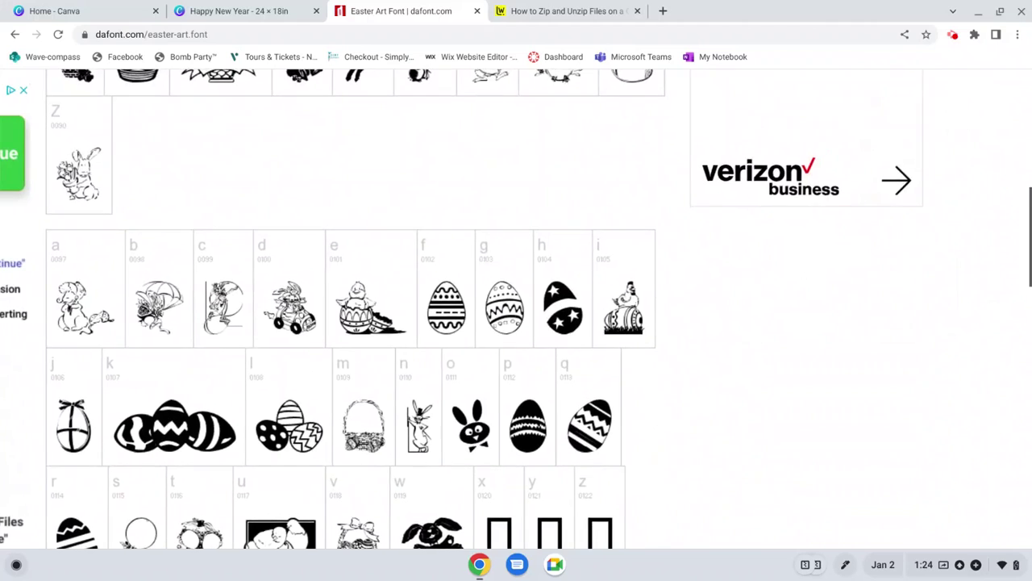
scroll(535, 390, down, 2)
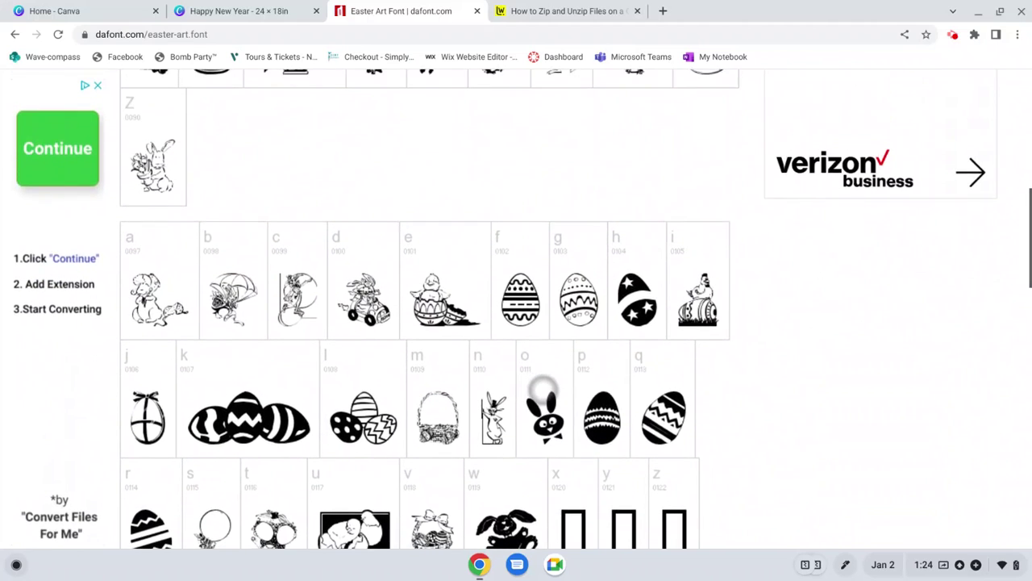
scroll(424, 258, down, 1)
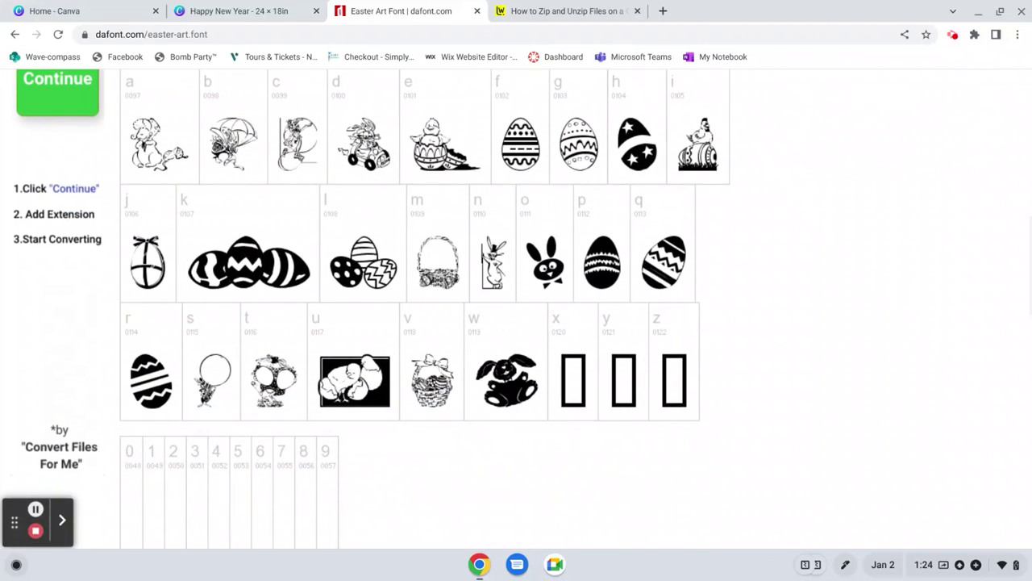
scroll(403, 516, up, 5)
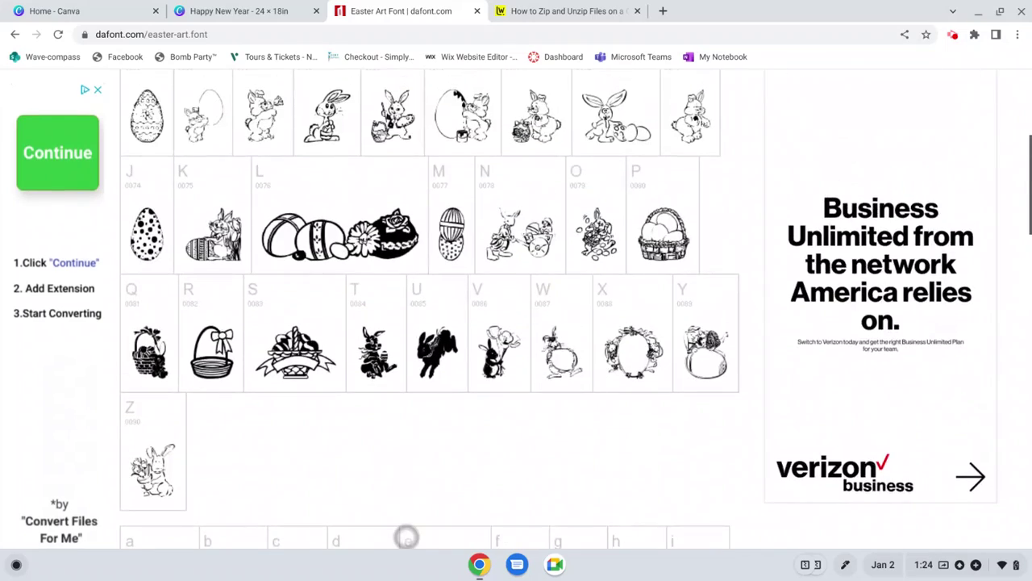
- Examine Easter Art's egg and bunny characters at an enlarged size and return to the Holiday > Easter font list
scroll(225, 235, up, 2)
scroll(226, 235, up, 3)
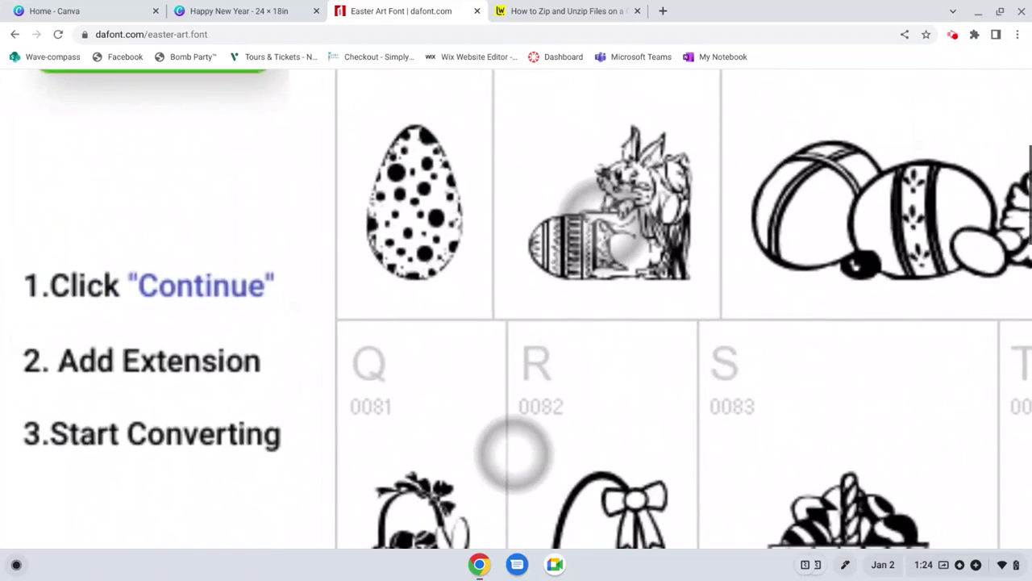
scroll(573, 432, down, 15)
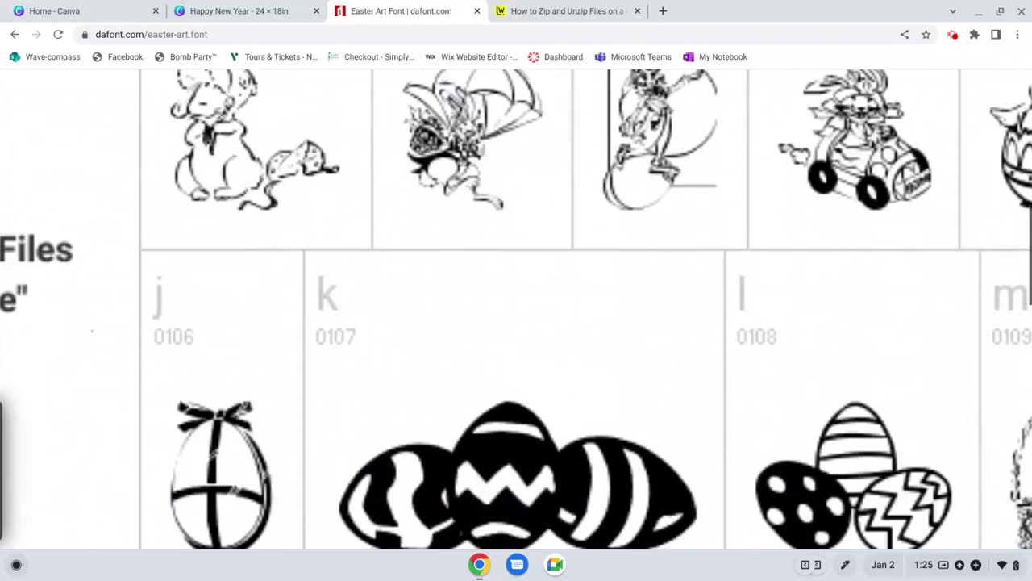
scroll(267, 279, up, 2)
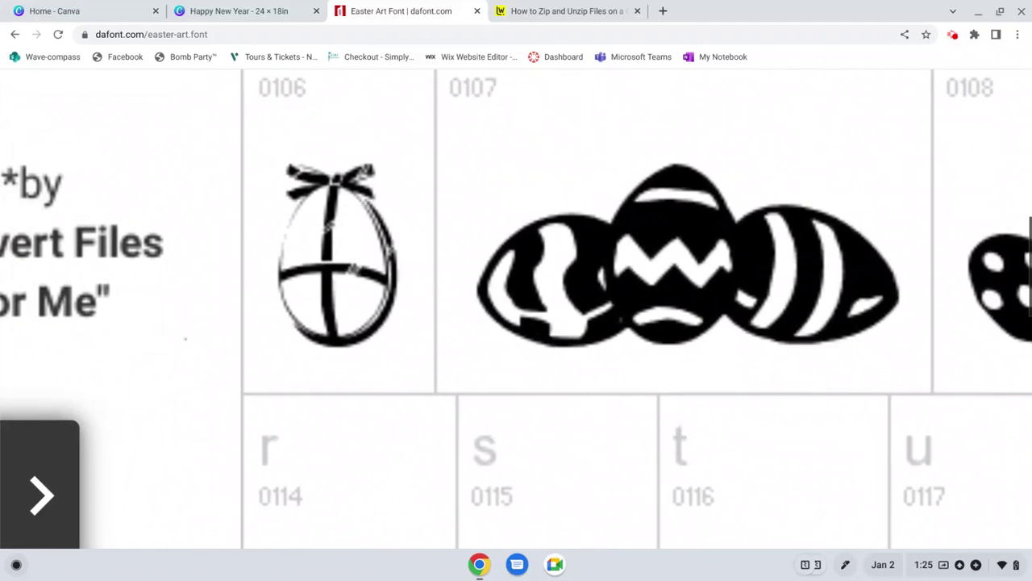
scroll(276, 479, up, 1)
scroll(175, 406, down, 4)
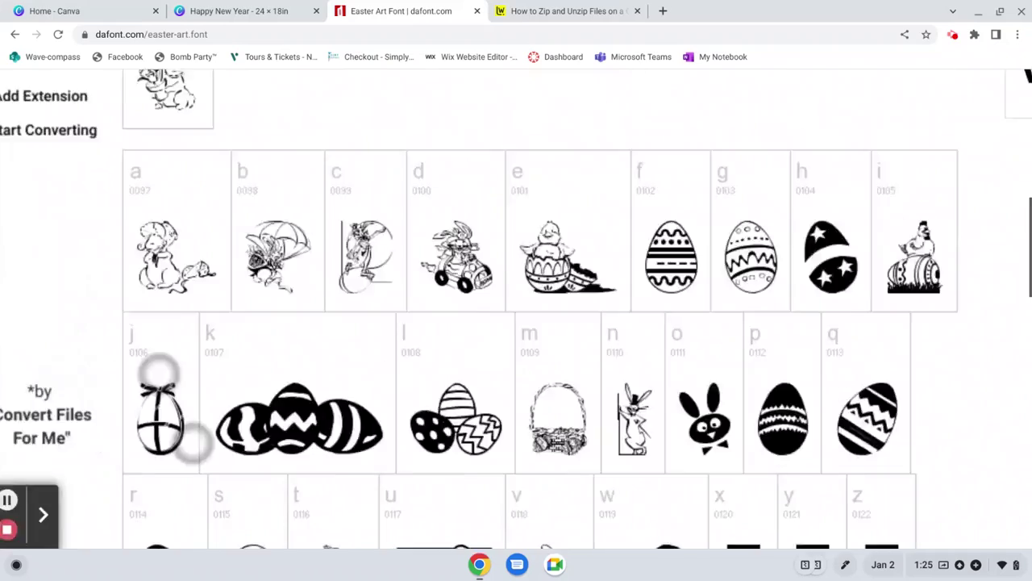
scroll(175, 405, up, 2)
scroll(325, 193, down, 3)
scroll(232, 226, up, 5)
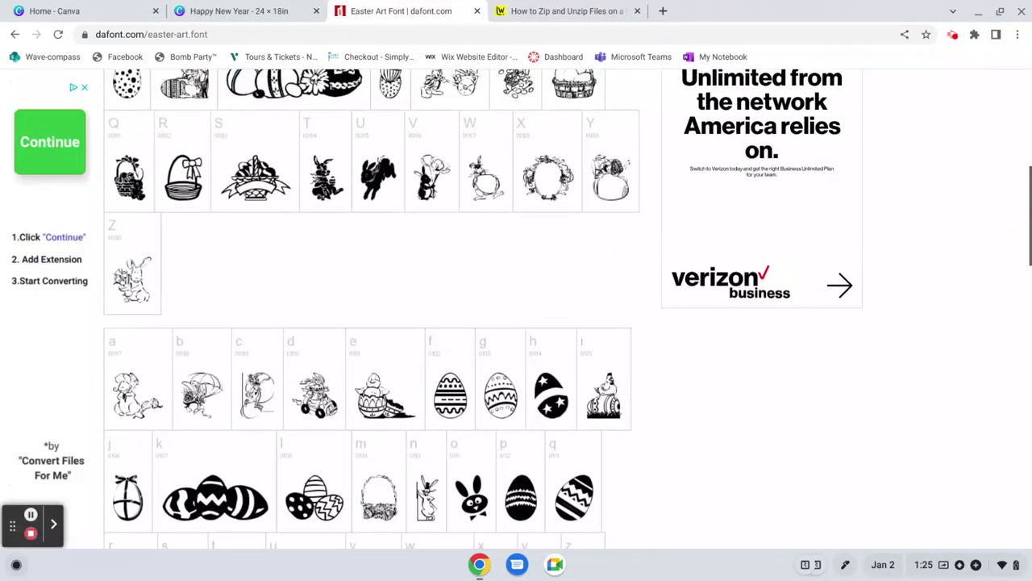
scroll(516, 323, up, 1)
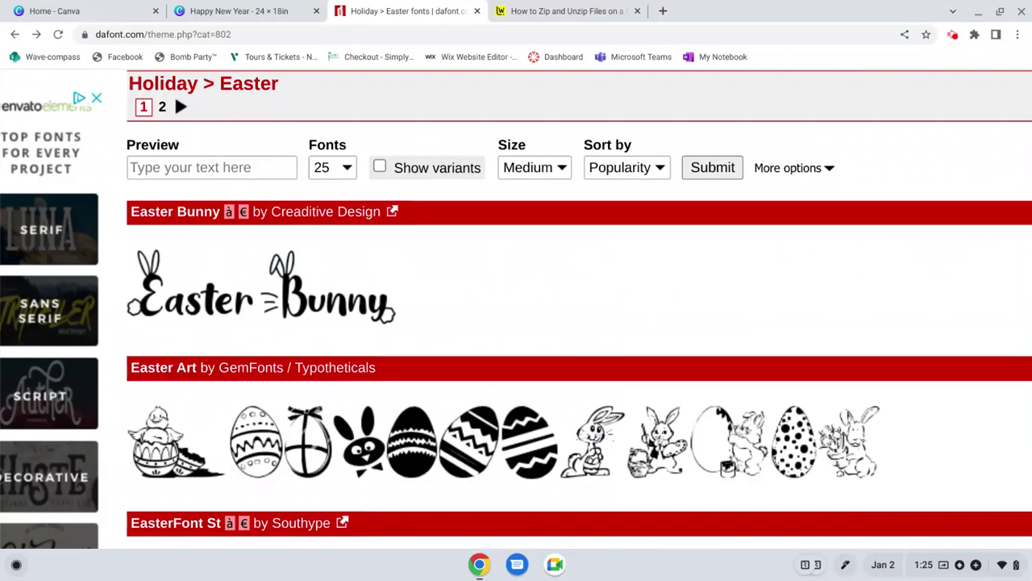
- Open the Easter Bunny font page and review its letter, number and symbol tables
click(193, 291)
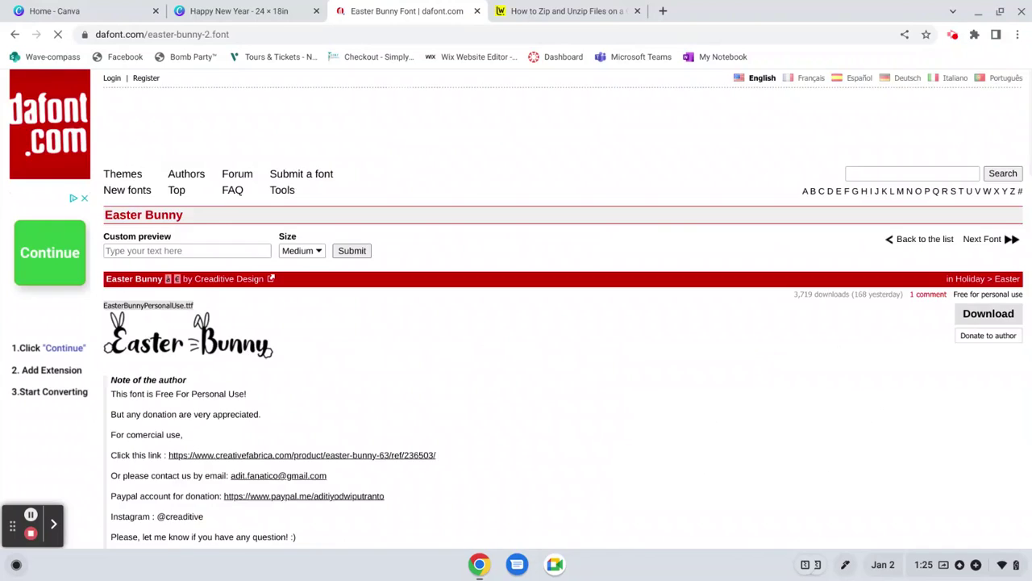
scroll(180, 456, down, 10)
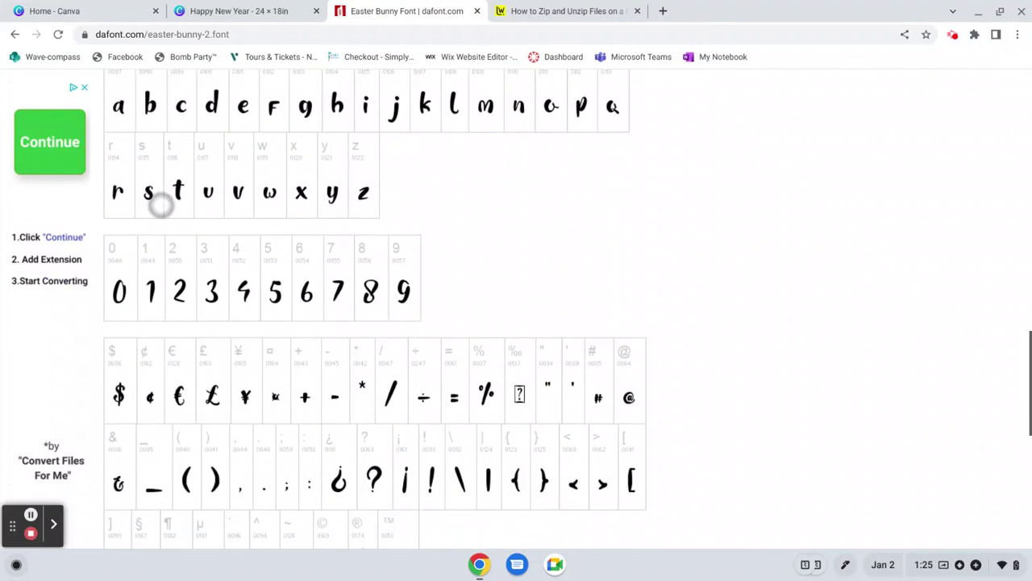
scroll(162, 206, down, 1)
- Examine the Easter Bunny preview poster for the ears, whiskers and tails decorating its letters
scroll(178, 169, up, 6)
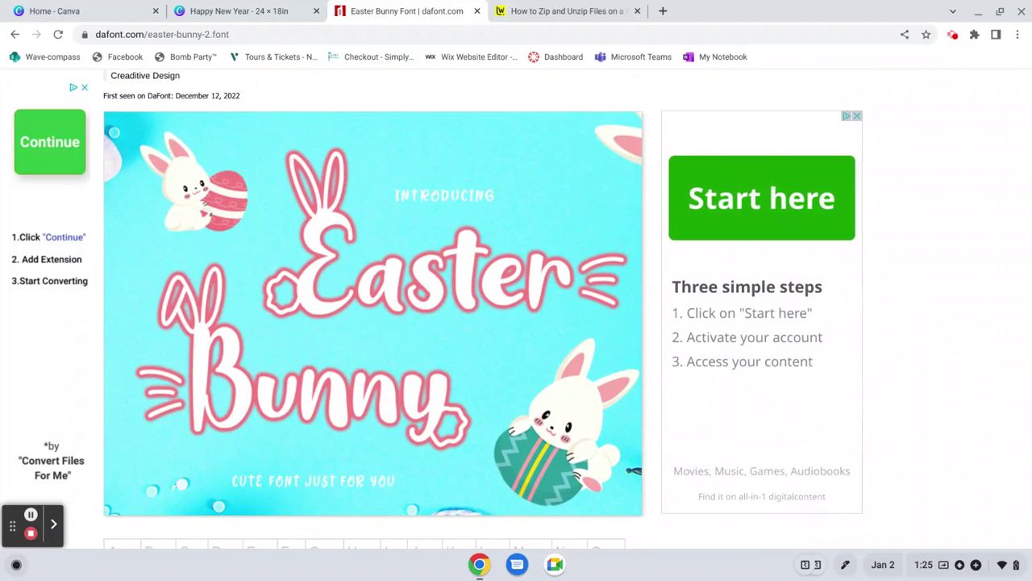
scroll(309, 391, up, 1)
scroll(309, 391, up, 1)
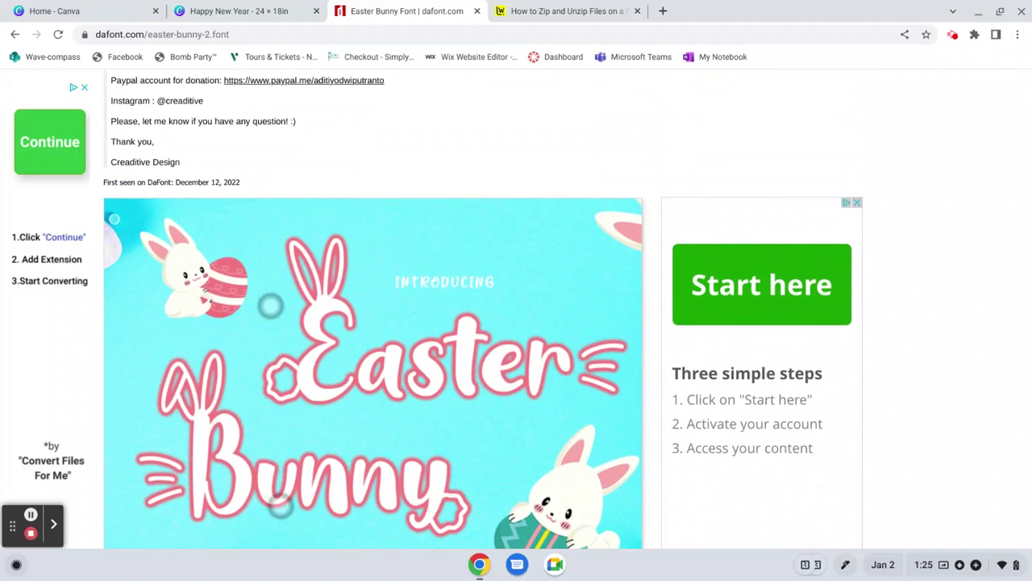
scroll(271, 305, down, 1)
scroll(242, 339, down, 2)
scroll(210, 375, up, 1)
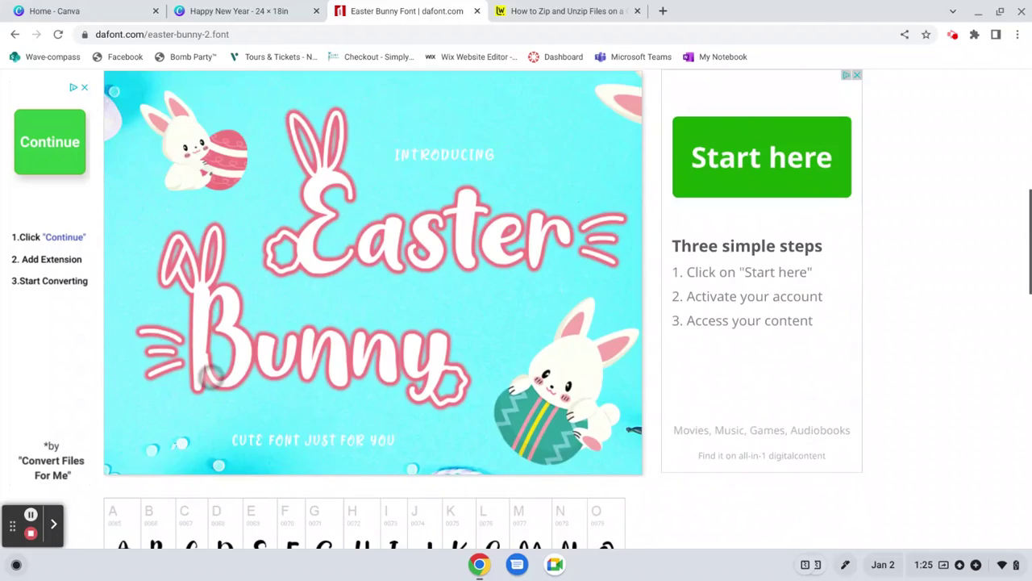
- Return to DaFont's home page with the font categories, and switch back to the Canva design containing the "love lady" text
scroll(210, 376, up, 7)
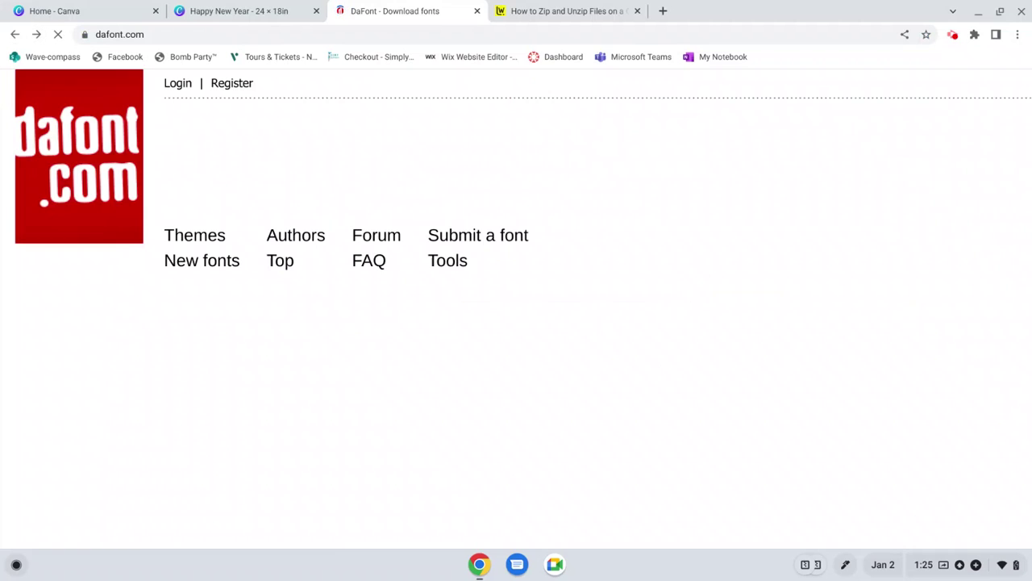
scroll(194, 236, down, 3)
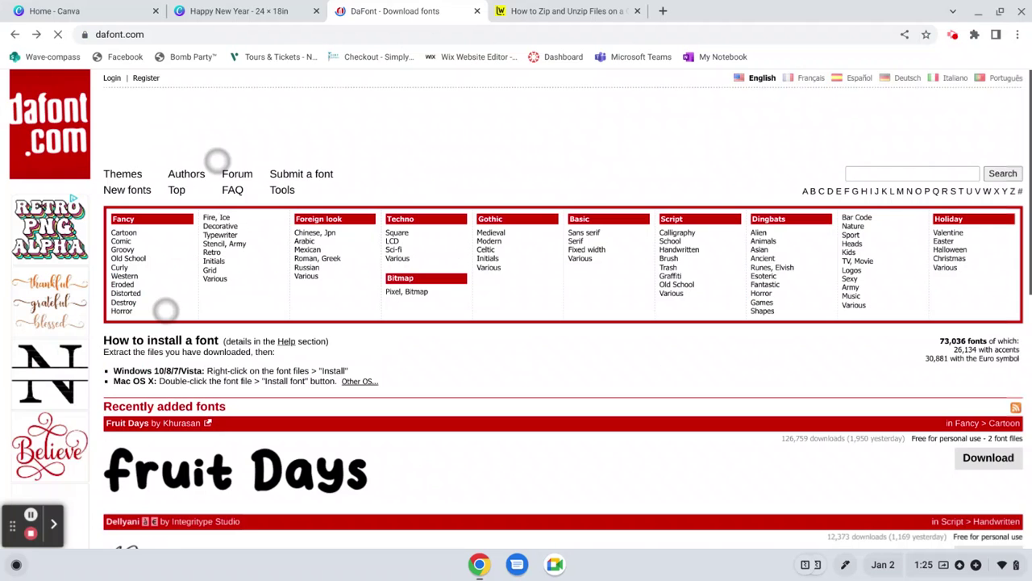
key(ctrl+shift+Tab)
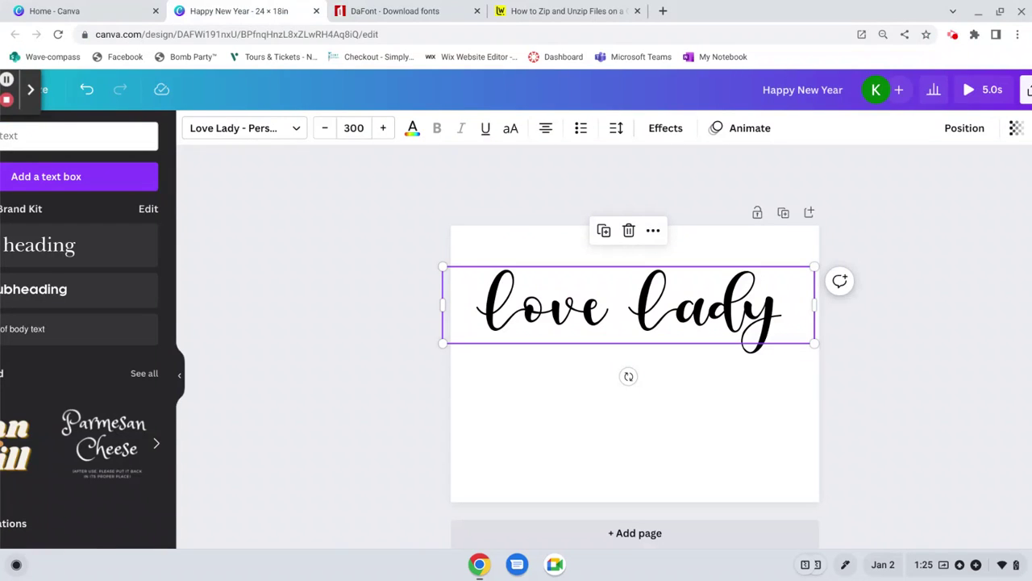
scroll(319, 353, down, 4)
scroll(264, 318, up, 3)
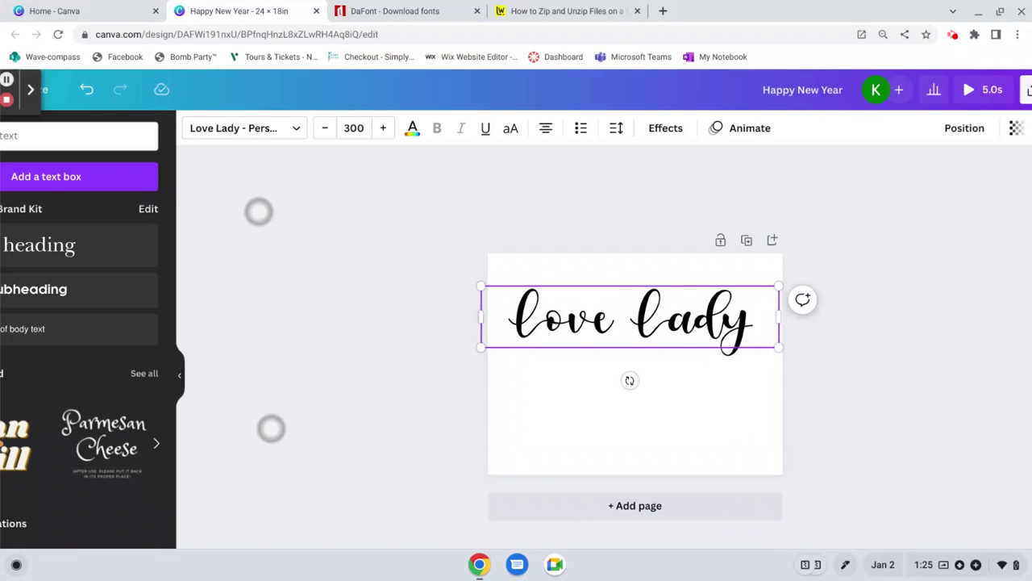
scroll(516, 308, down, 2)
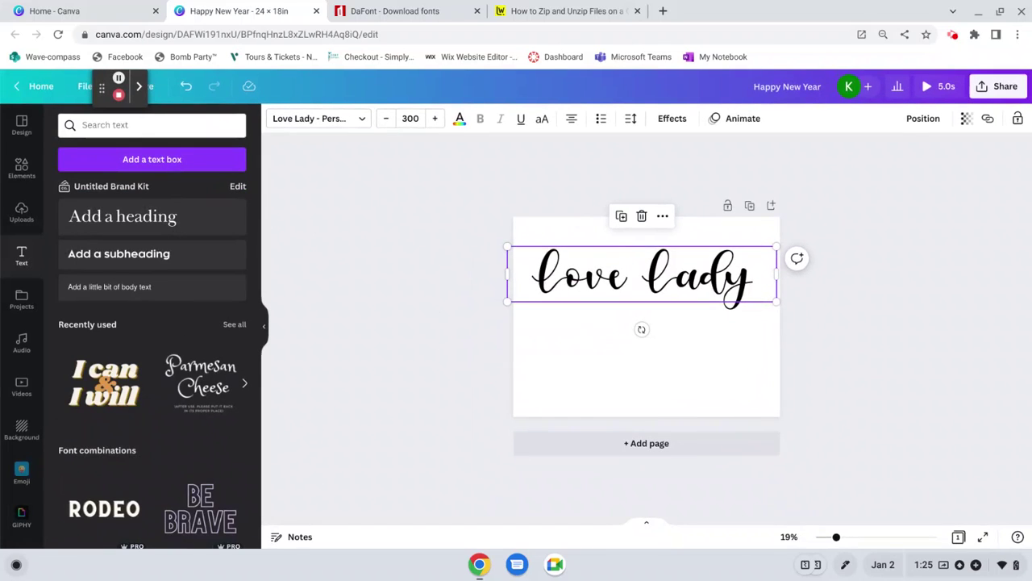